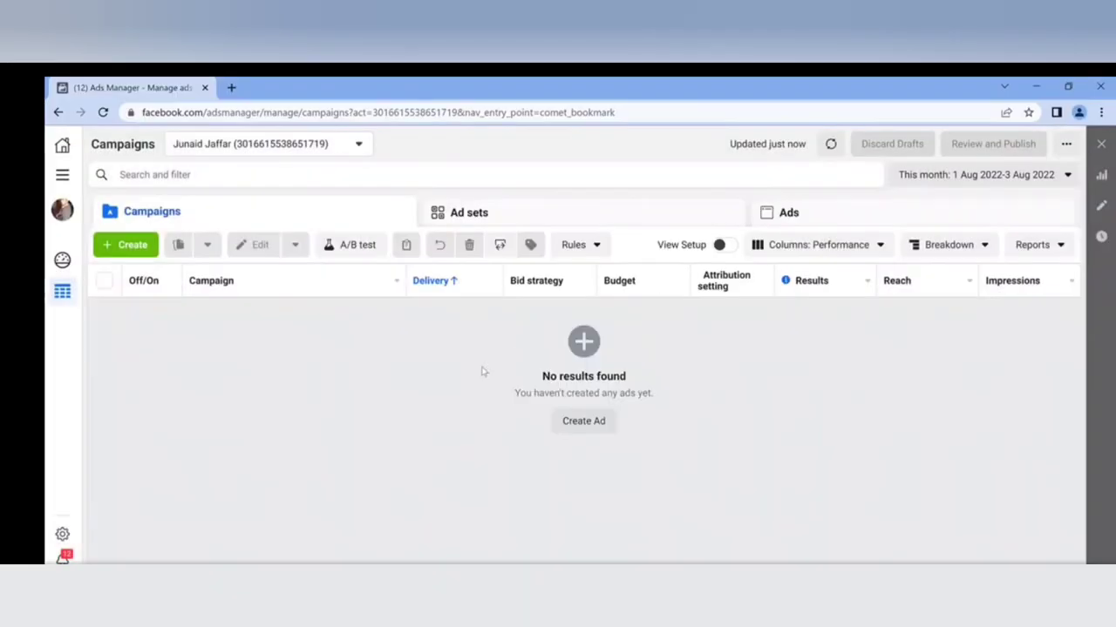
pyautogui.click(770, 225)
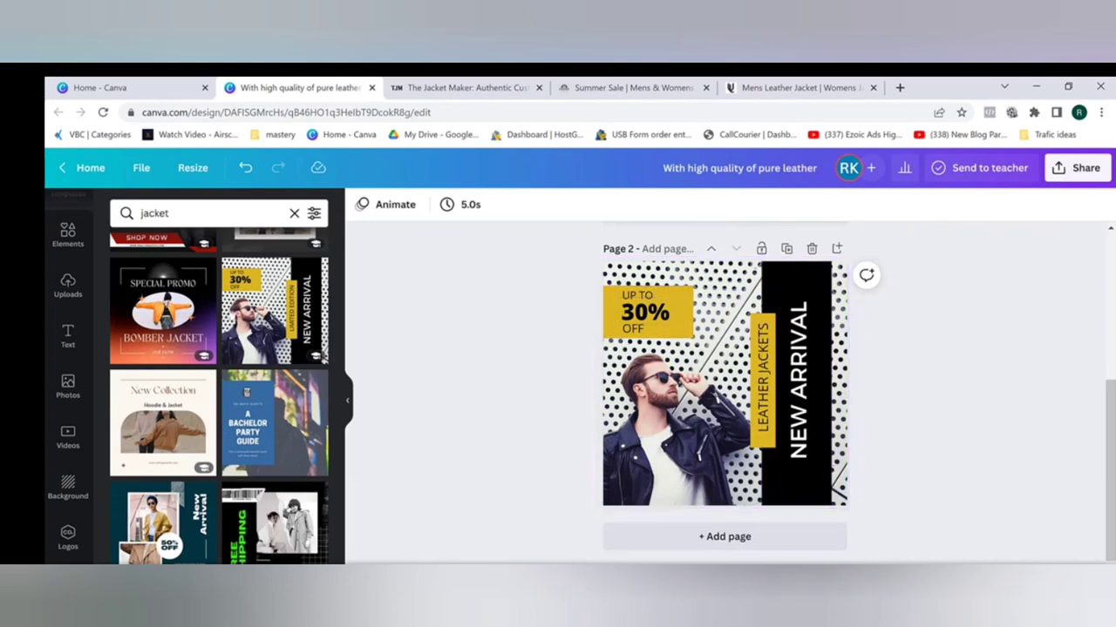
pyautogui.scroll(3, 199, 295)
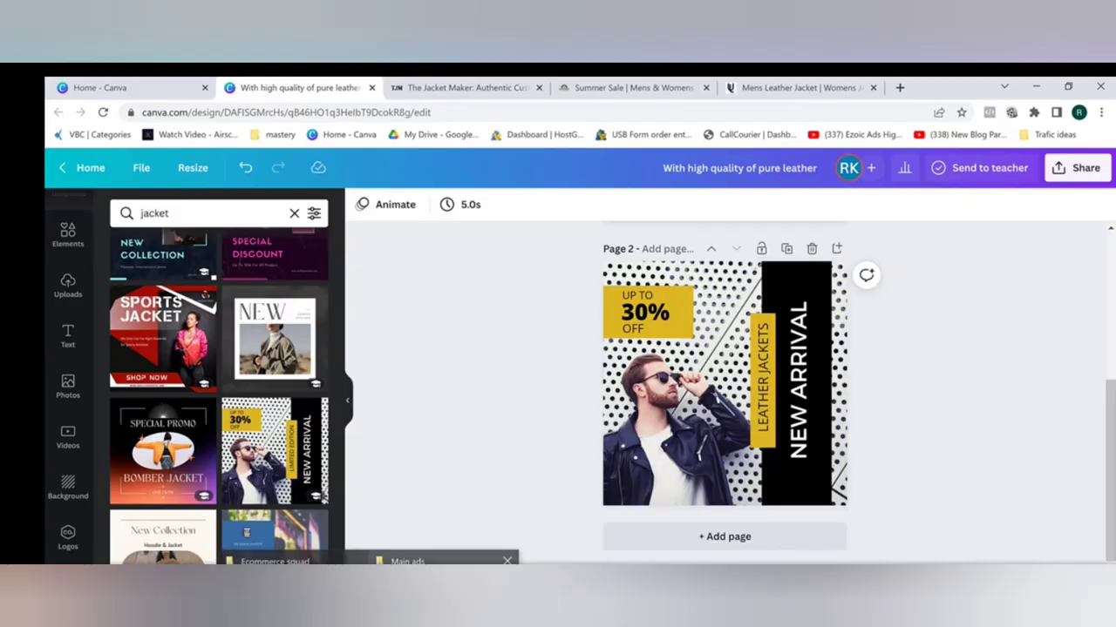
# Switch to File Explorer's Main ads folder, go up to Leather crew, and check the contents of Product 1 Black
pyautogui.click(407, 560)
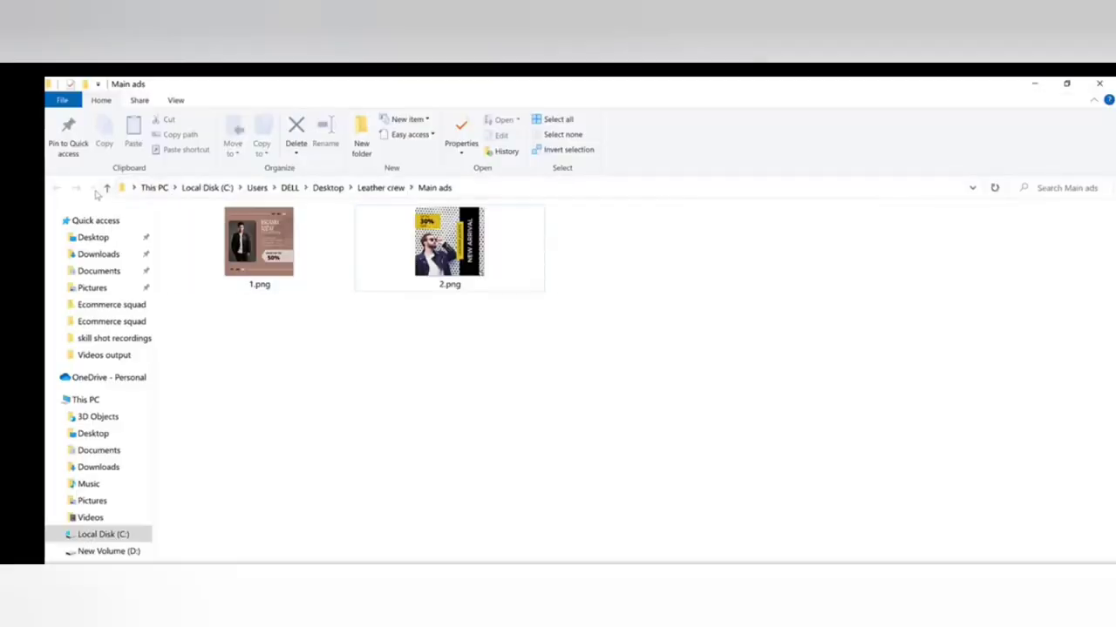
pyautogui.click(107, 187)
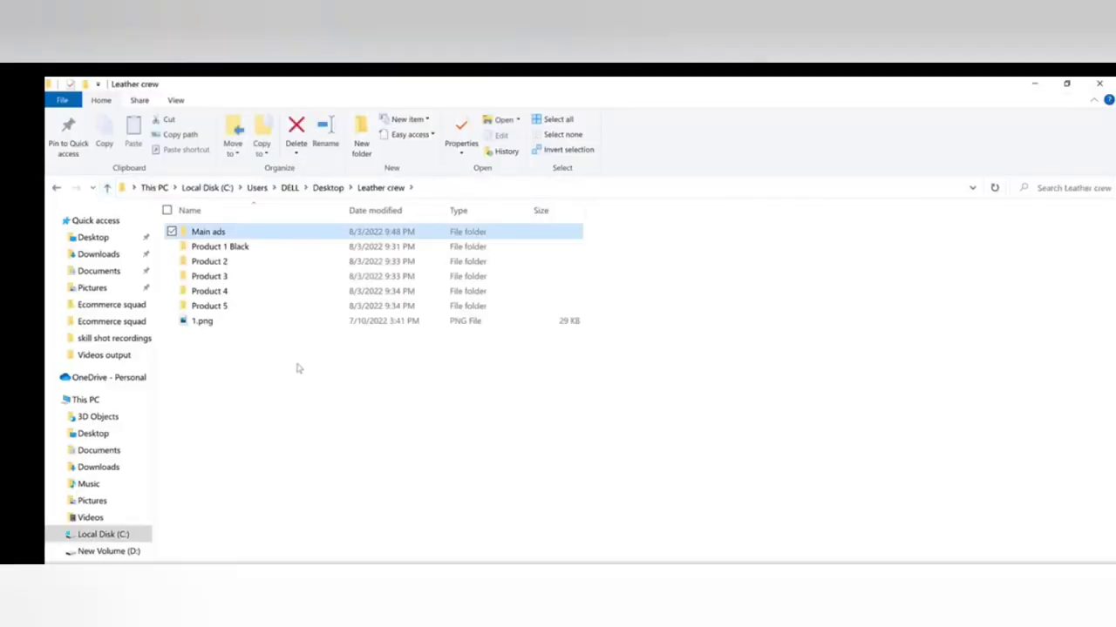
pyautogui.scroll(5, 421, 450)
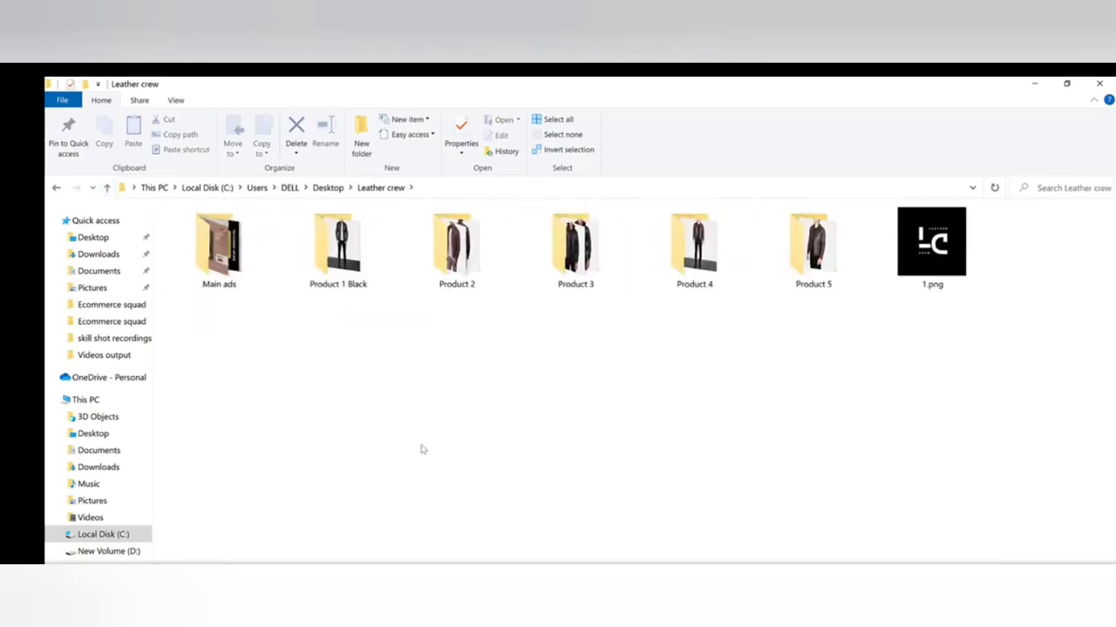
pyautogui.doubleClick(329, 279)
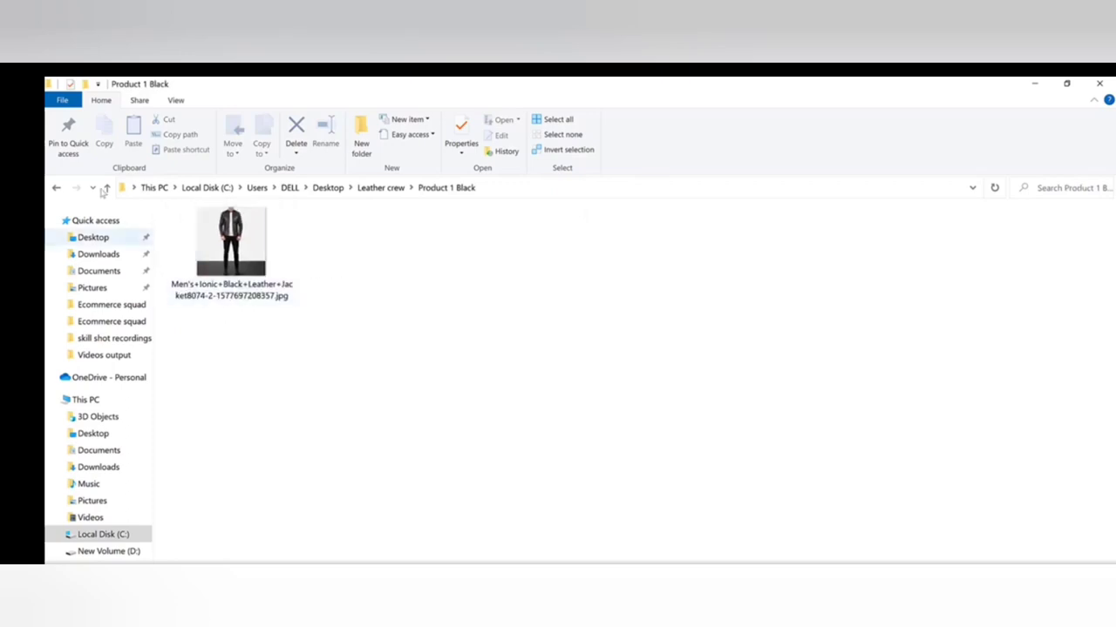
pyautogui.click(56, 187)
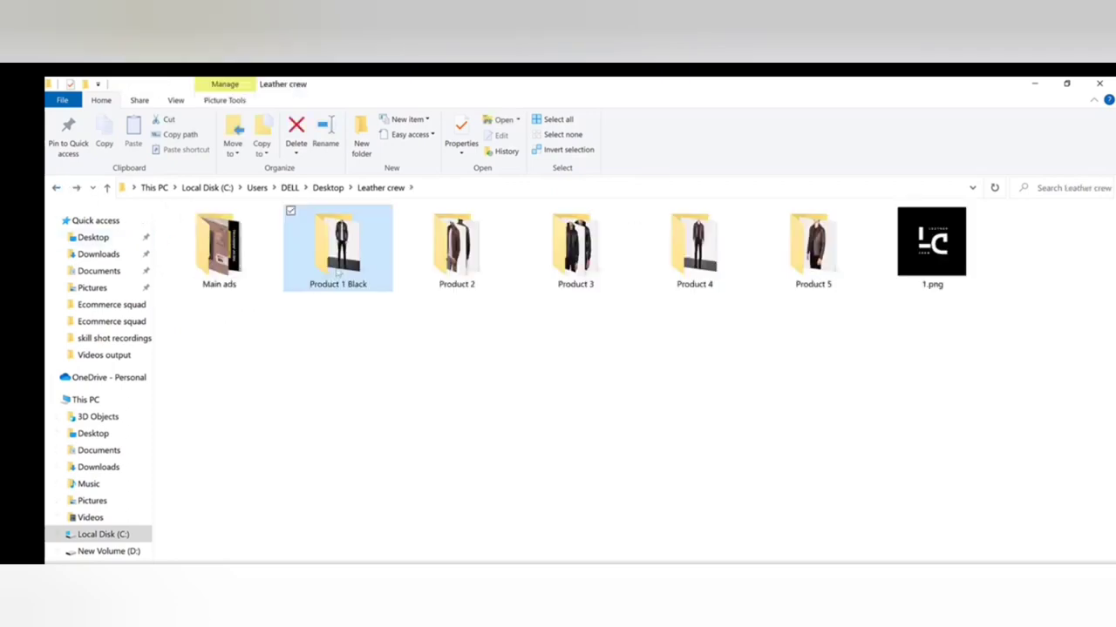
# View the Dean Brown Leather Biker Jacket photos in the Product 2 folder and return to the Leather crew folder
pyautogui.doubleClick(427, 253)
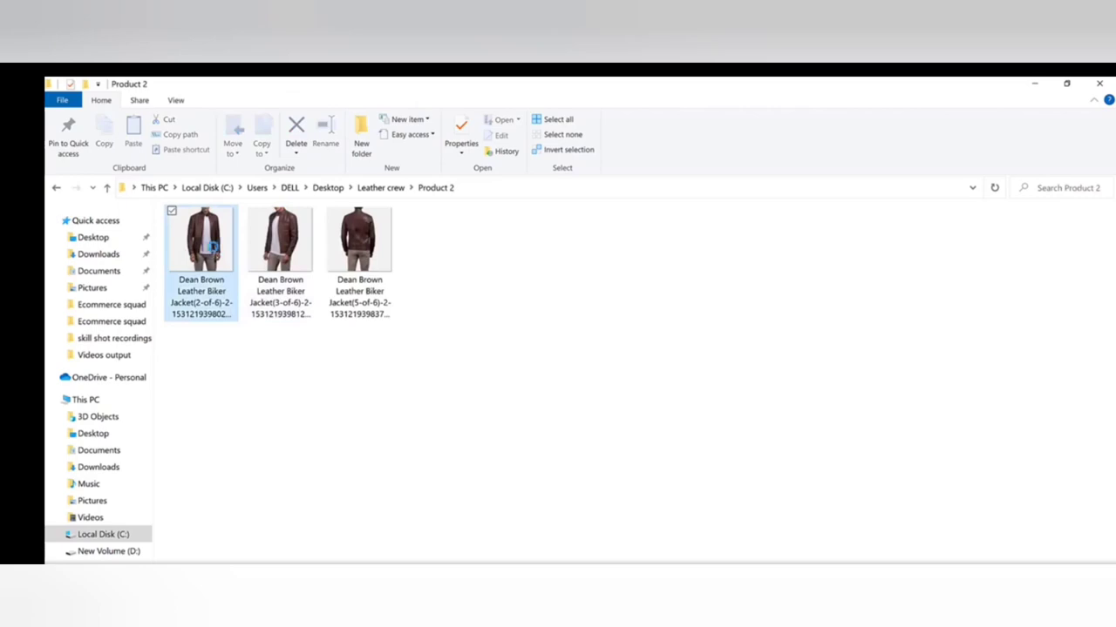
pyautogui.rightClick(213, 251)
pyautogui.click(221, 183)
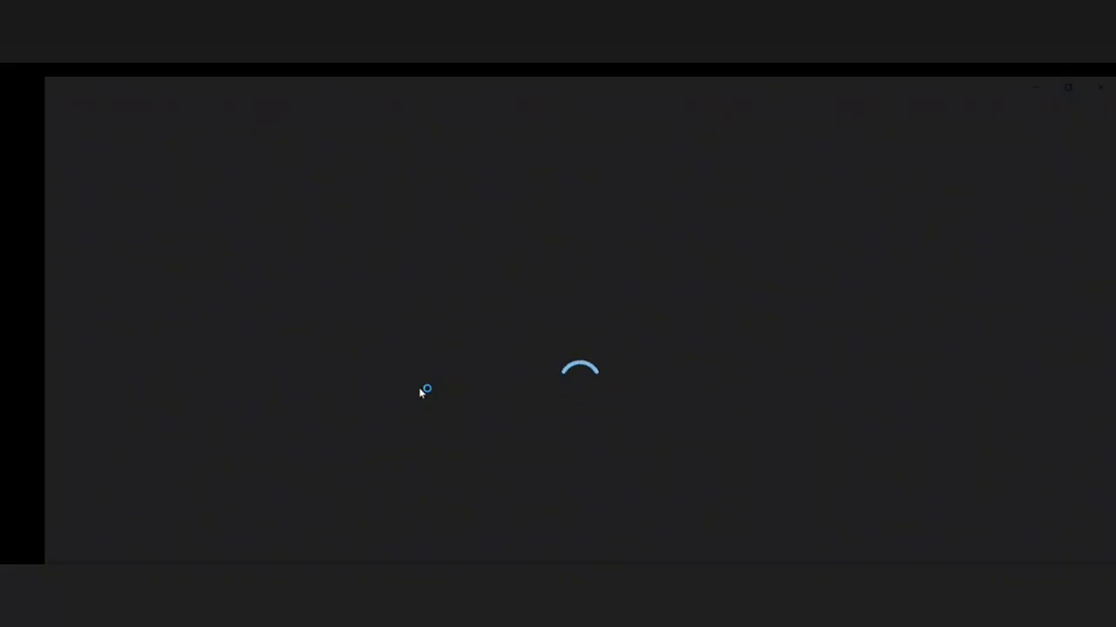
pyautogui.press('Right')
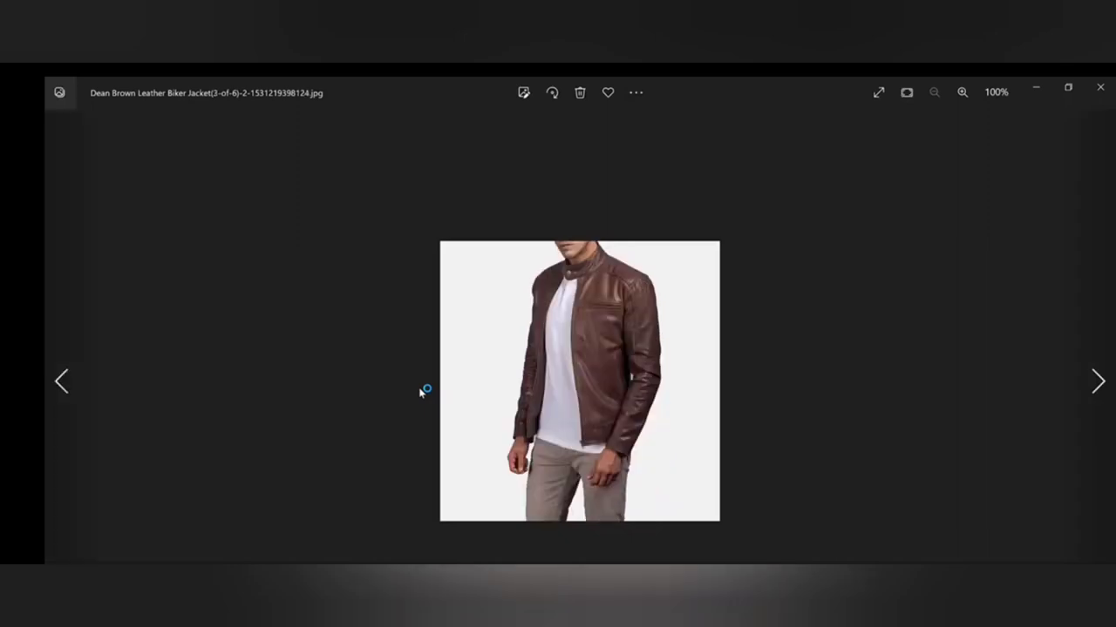
pyautogui.press('Right')
pyautogui.press('Right')
pyautogui.click(1101, 86)
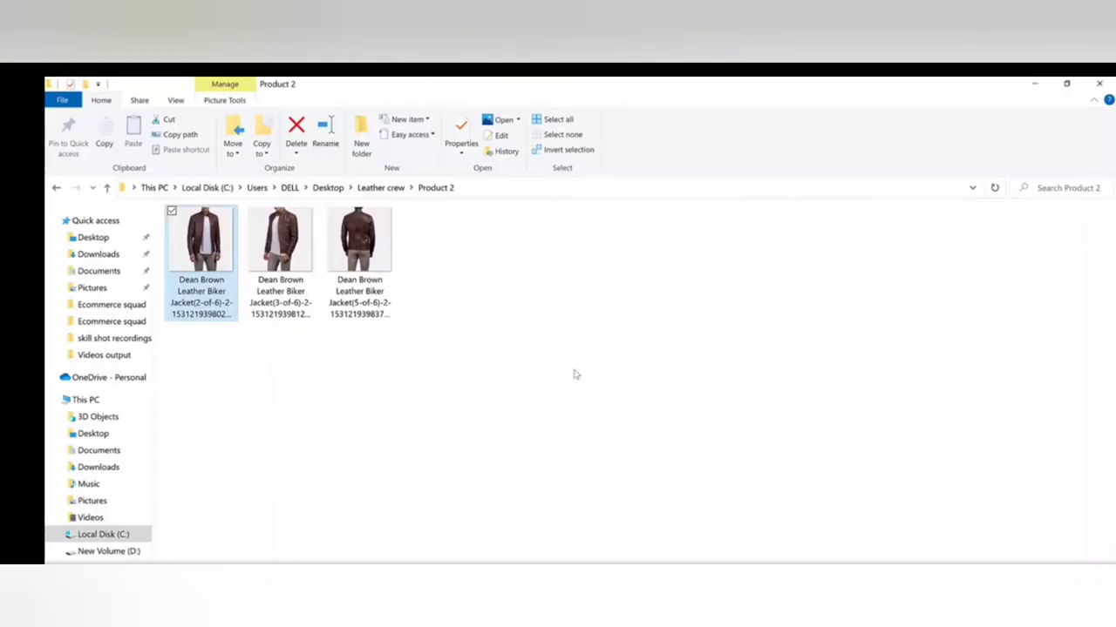
pyautogui.press('BackSpace')
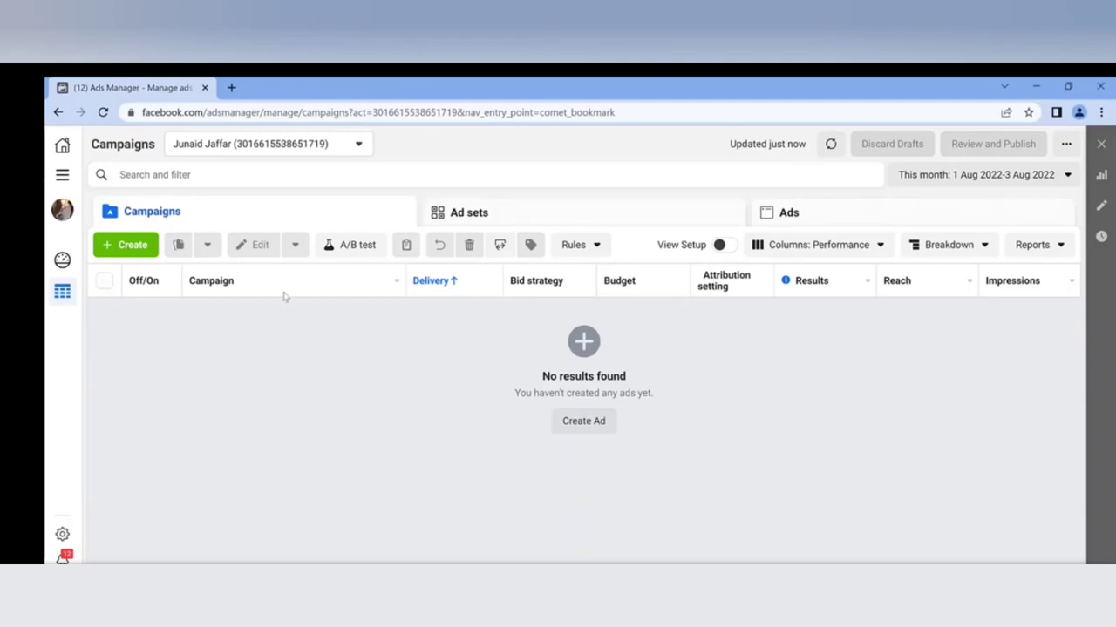
# Start a new campaign in Ads Manager with Messages as its objective
pyautogui.click(140, 248)
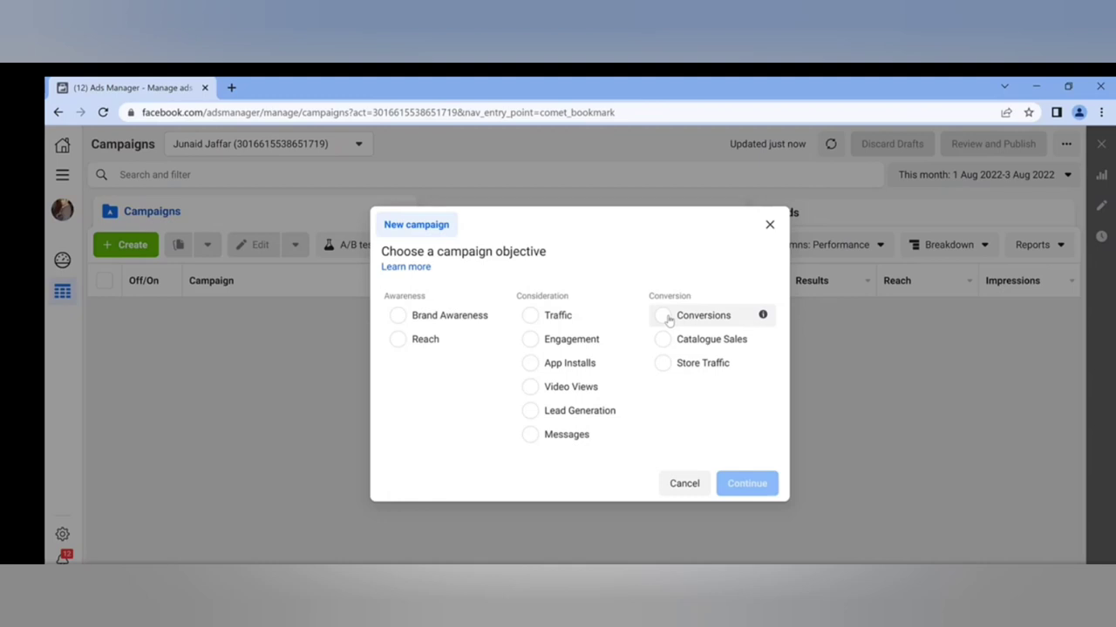
pyautogui.moveTo(631, 342)
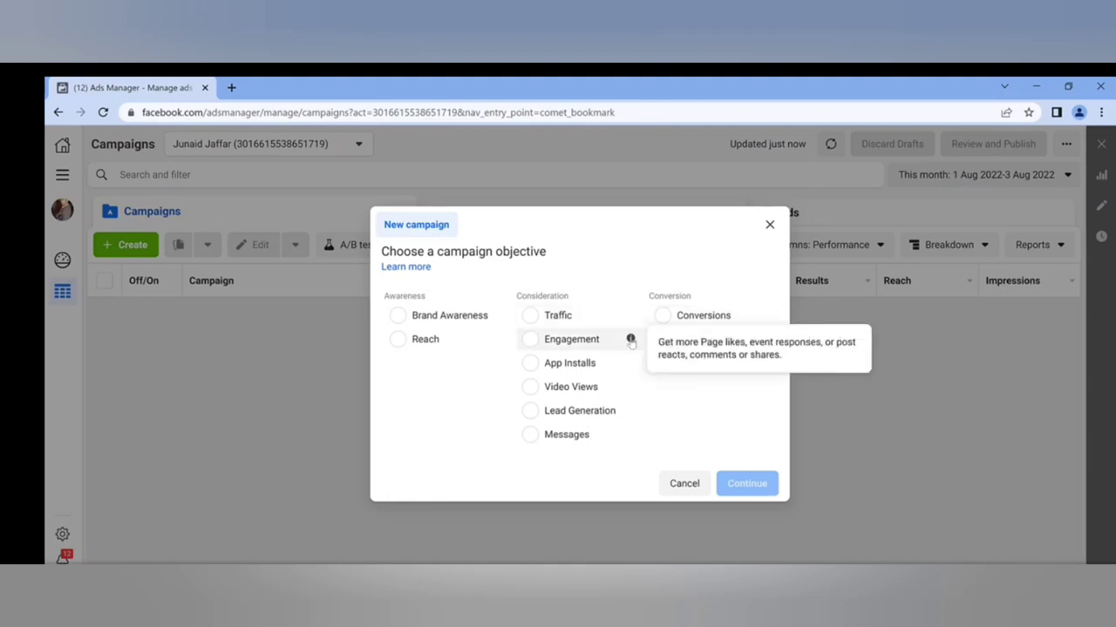
pyautogui.click(539, 440)
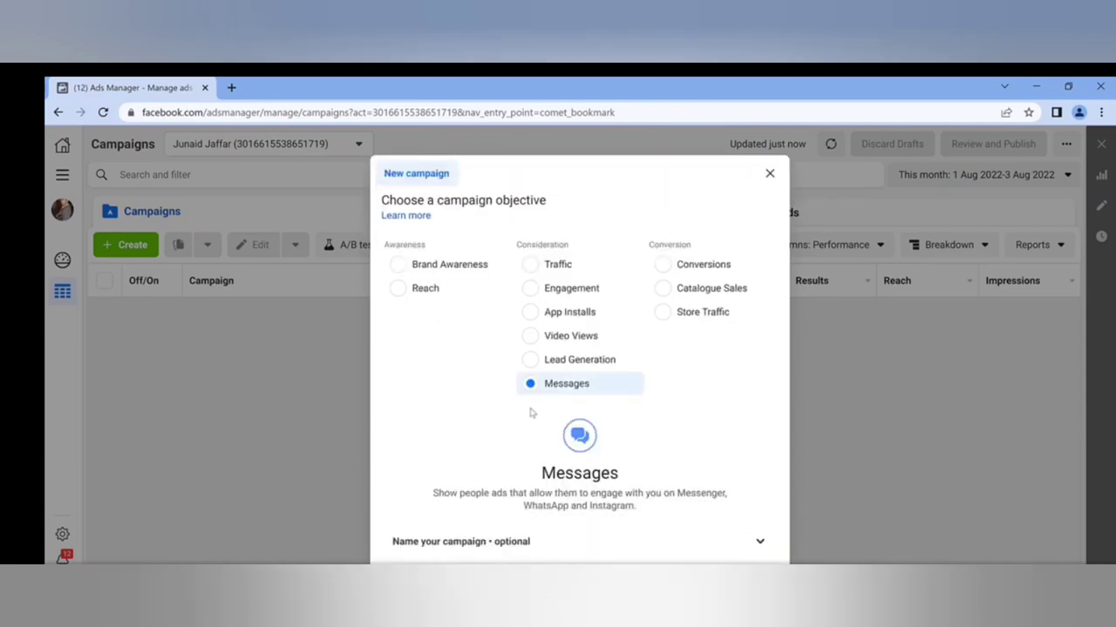
# Expand the optional naming section and name the campaign "Leather Crew | C1 | Messages"
pyautogui.click(437, 541)
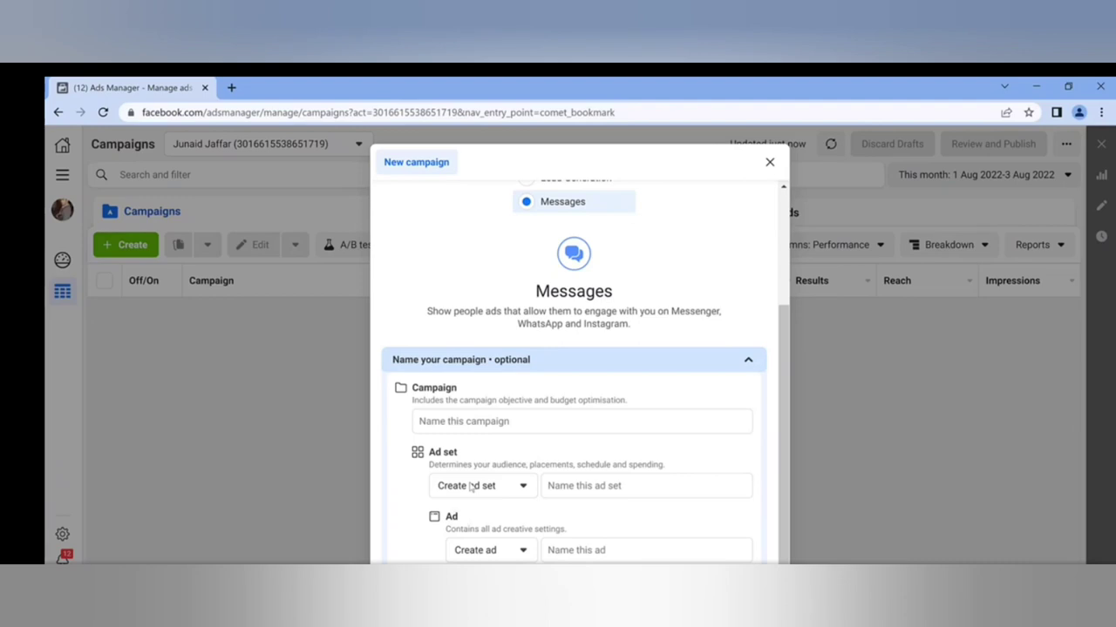
pyautogui.scroll(2, 469, 486)
pyautogui.scroll(-2, 468, 480)
pyautogui.click(468, 425)
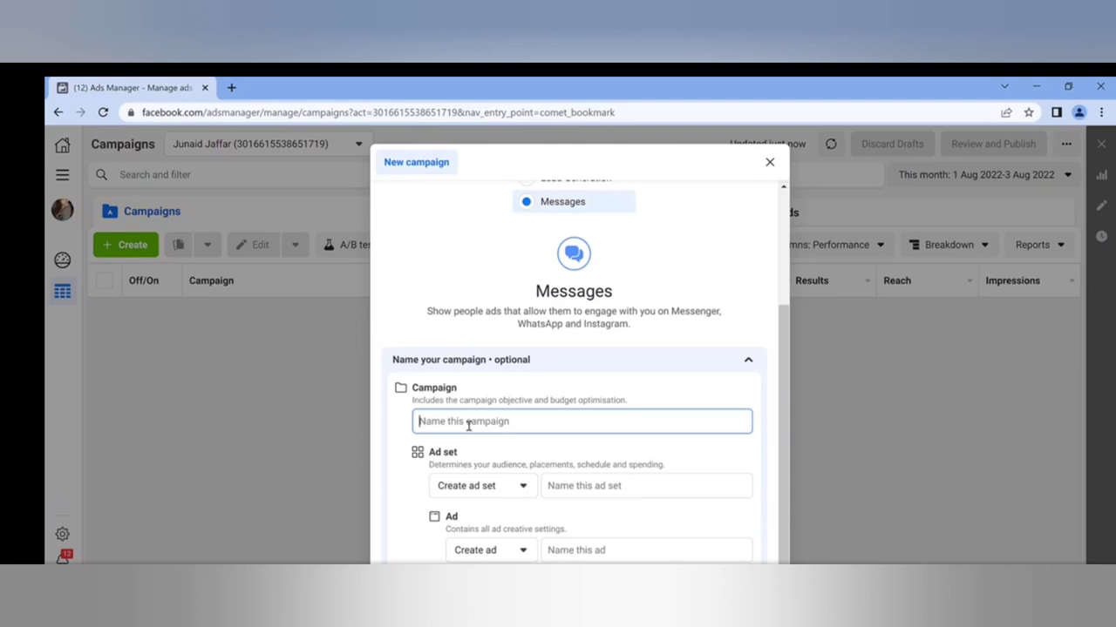
pyautogui.write('Leather C')
pyautogui.write('rew ')
pyautogui.write('I C1')
pyautogui.write(' | Me')
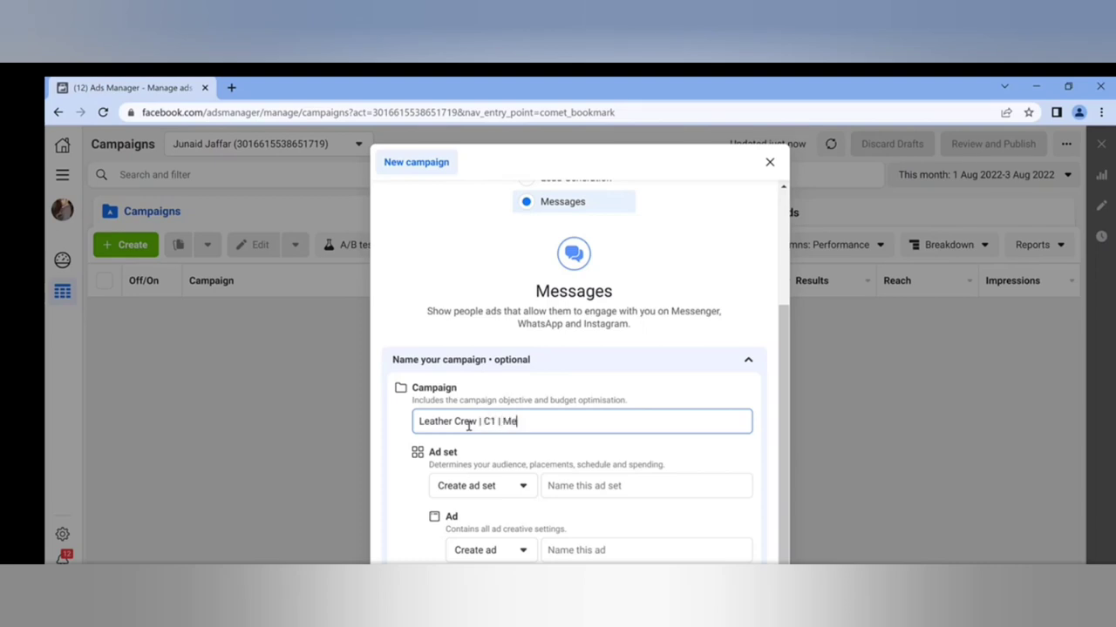
pyautogui.write('ssages')
pyautogui.moveTo(477, 421); pyautogui.dragTo(404, 425)
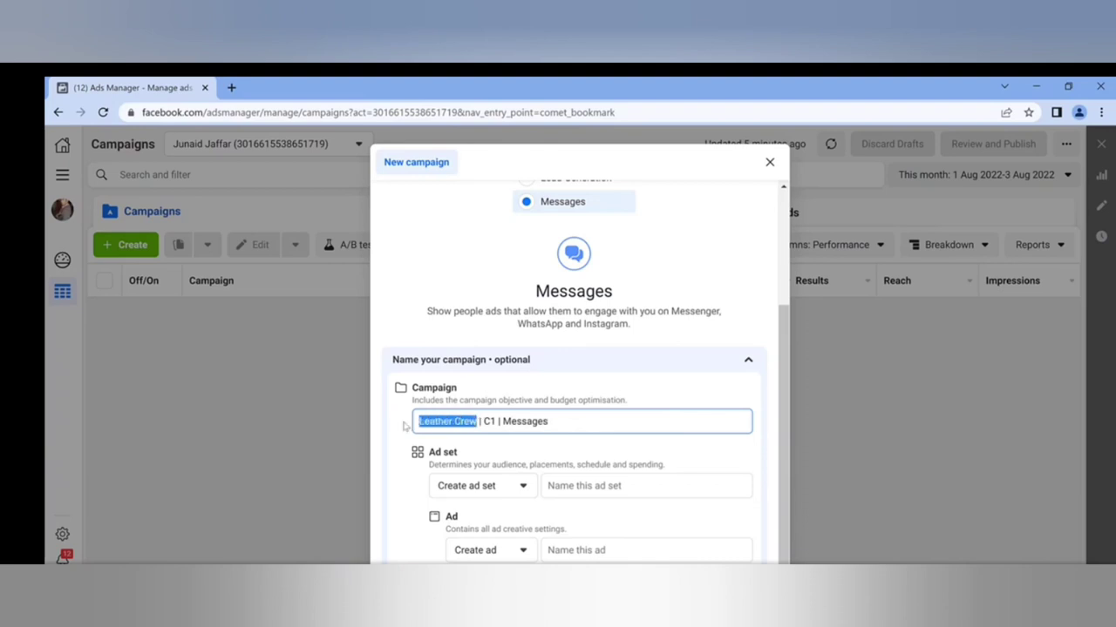
pyautogui.doubleClick(490, 422)
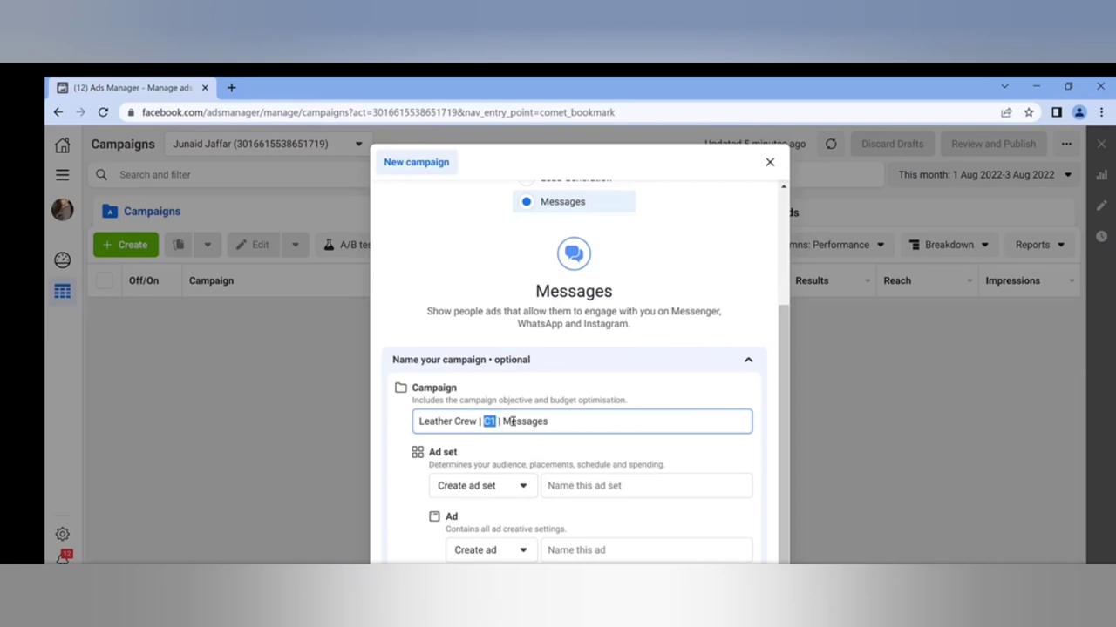
pyautogui.moveTo(549, 422); pyautogui.dragTo(508, 433)
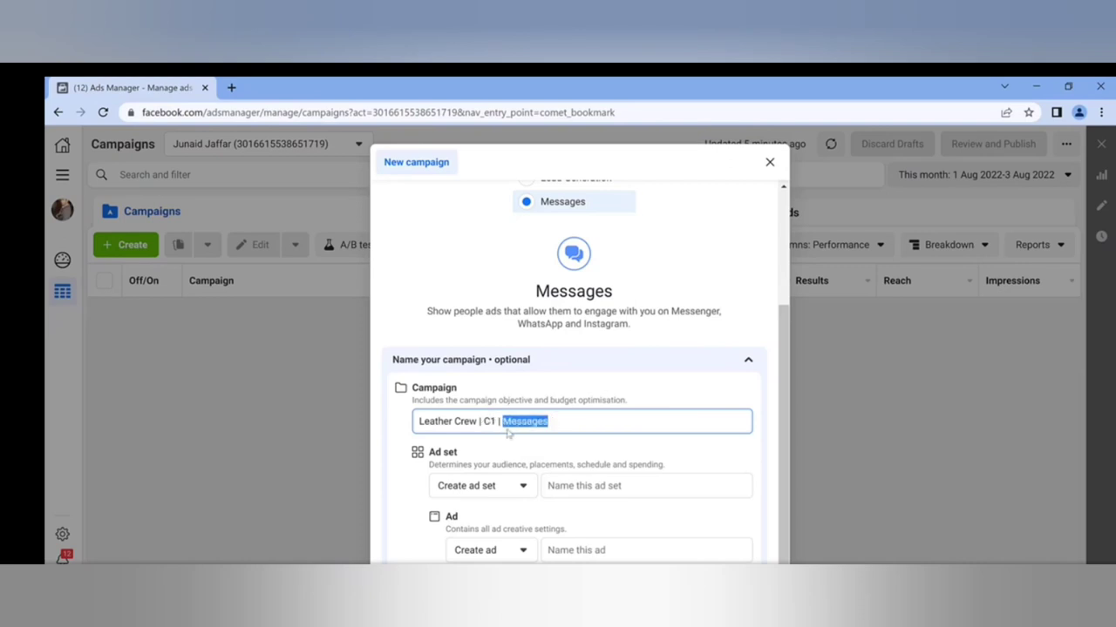
pyautogui.click(571, 418)
# Copy the full campaign name into the ad set name and the ad name
pyautogui.moveTo(579, 420); pyautogui.dragTo(410, 416)
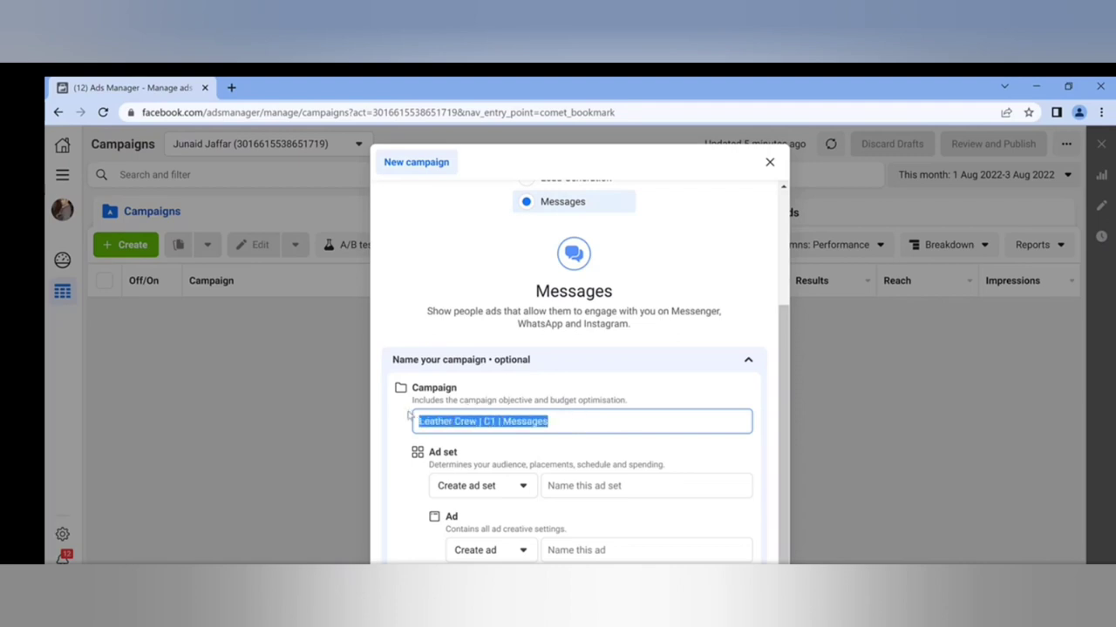
pyautogui.hotkey('ctrl', 'c')
pyautogui.click(611, 487)
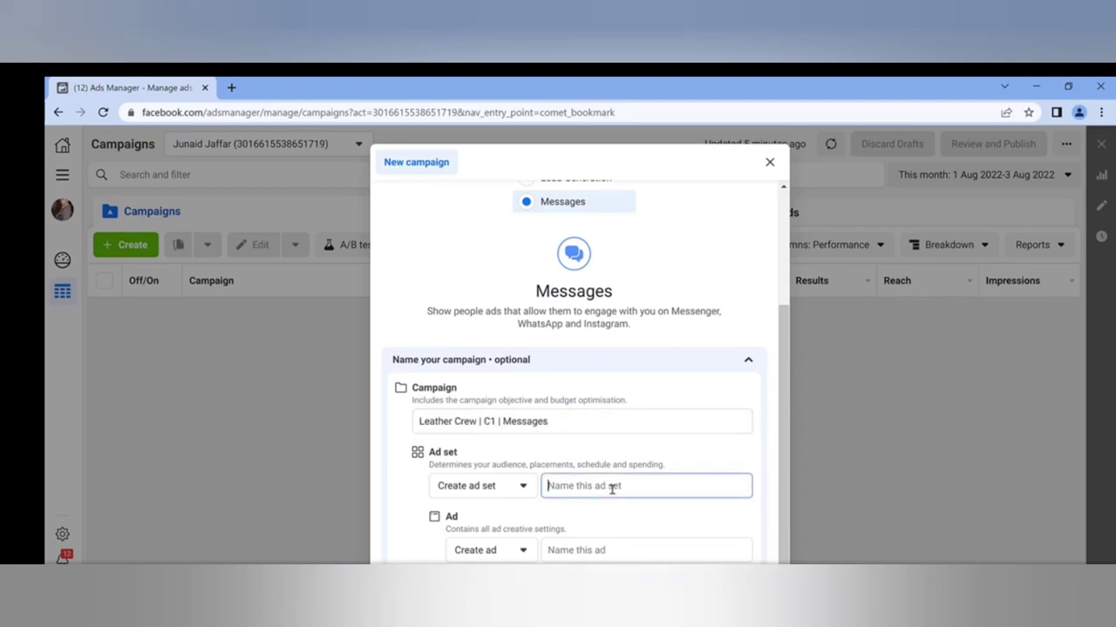
pyautogui.hotkey('ctrl', 'v')
pyautogui.click(621, 549)
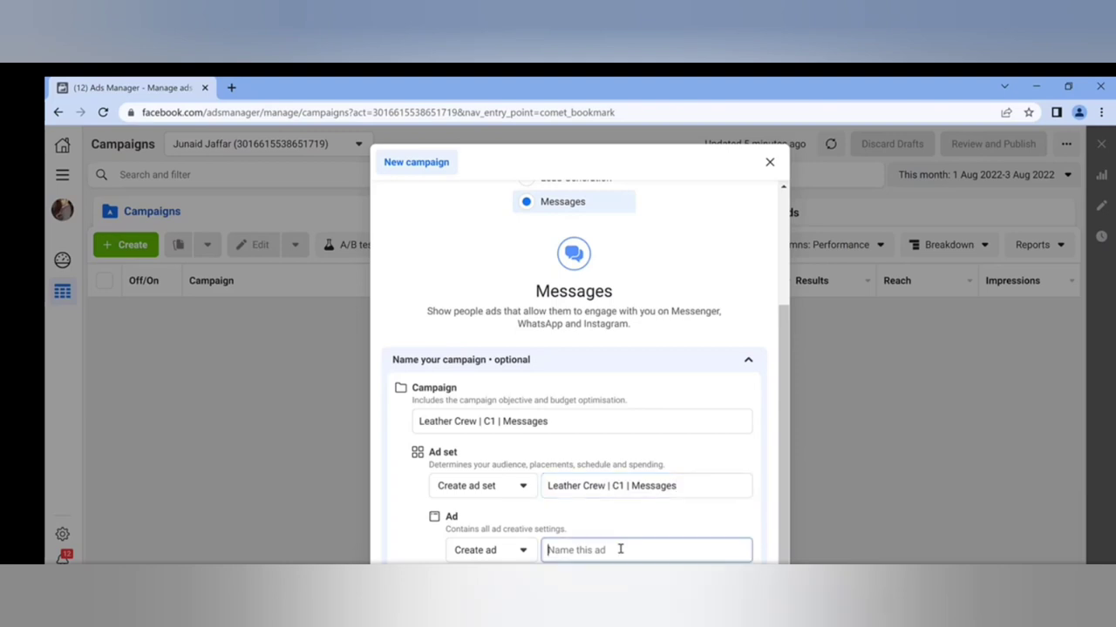
pyautogui.hotkey('ctrl', 'v')
# Change the code to AS1 in the ad set name and to AD1 in the ad name
pyautogui.moveTo(608, 486); pyautogui.dragTo(616, 486)
pyautogui.write('A')
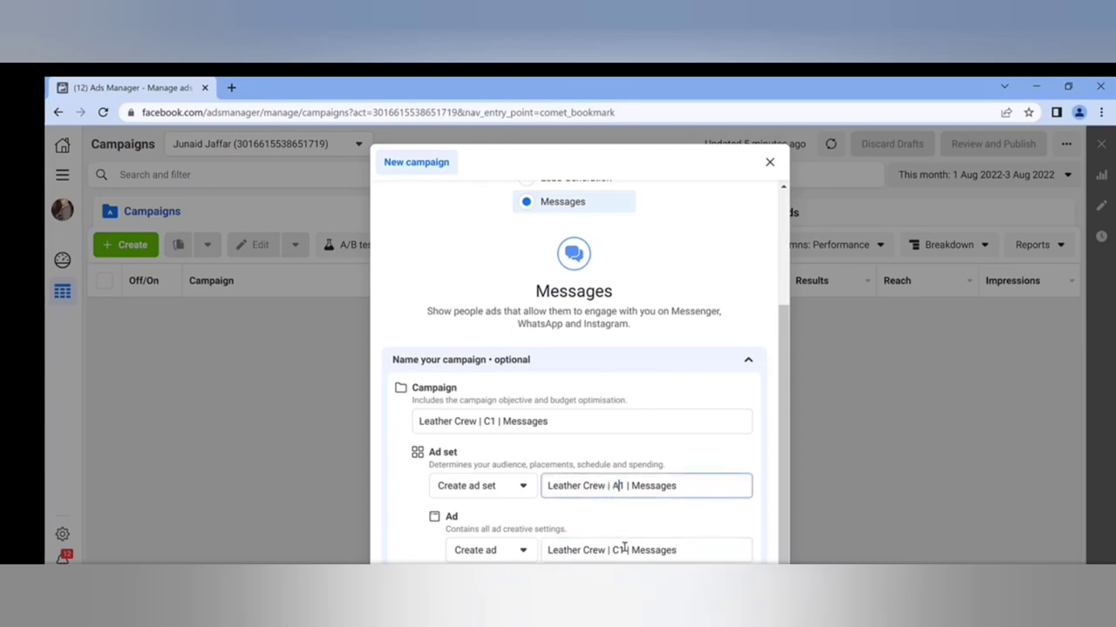
pyautogui.moveTo(612, 550); pyautogui.dragTo(617, 550)
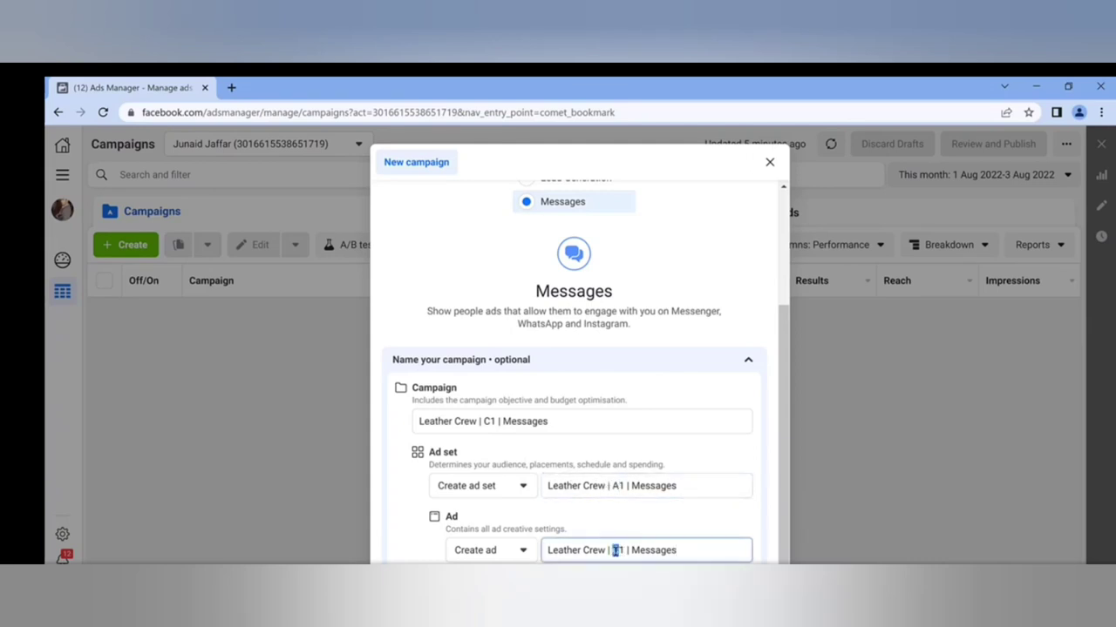
pyautogui.write('AD')
pyautogui.click(702, 550)
pyautogui.click(618, 486)
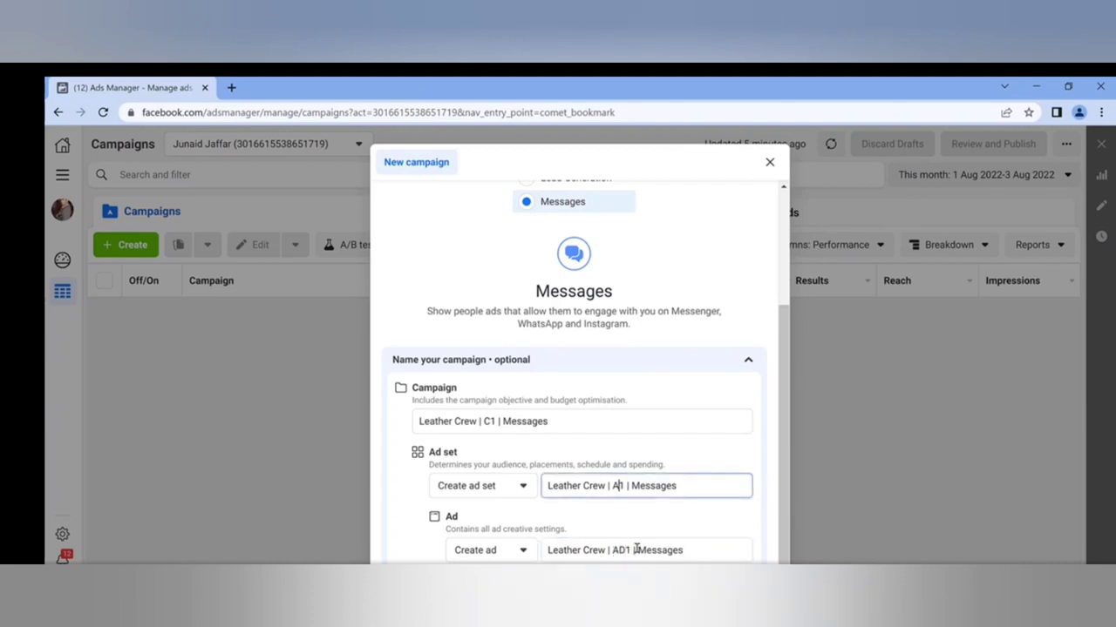
pyautogui.write('S')
pyautogui.scroll(2, 700, 391)
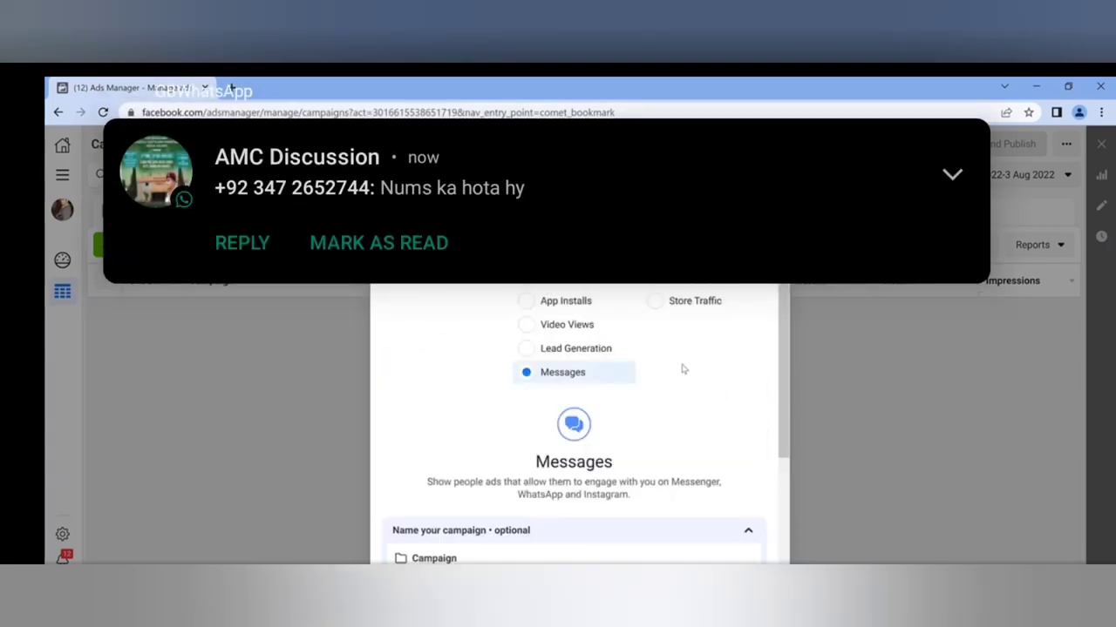
pyautogui.scroll(-2, 680, 369)
pyautogui.scroll(2, 664, 347)
pyautogui.scroll(-2, 662, 346)
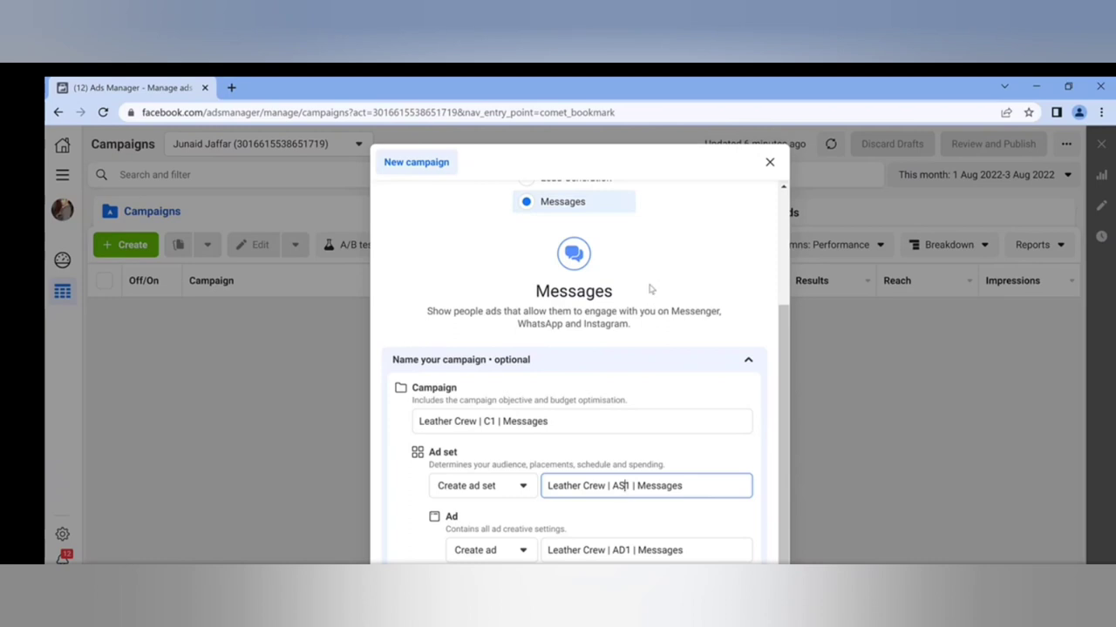
pyautogui.click(621, 425)
pyautogui.hotkey('ctrl', 'shift', 'Left')
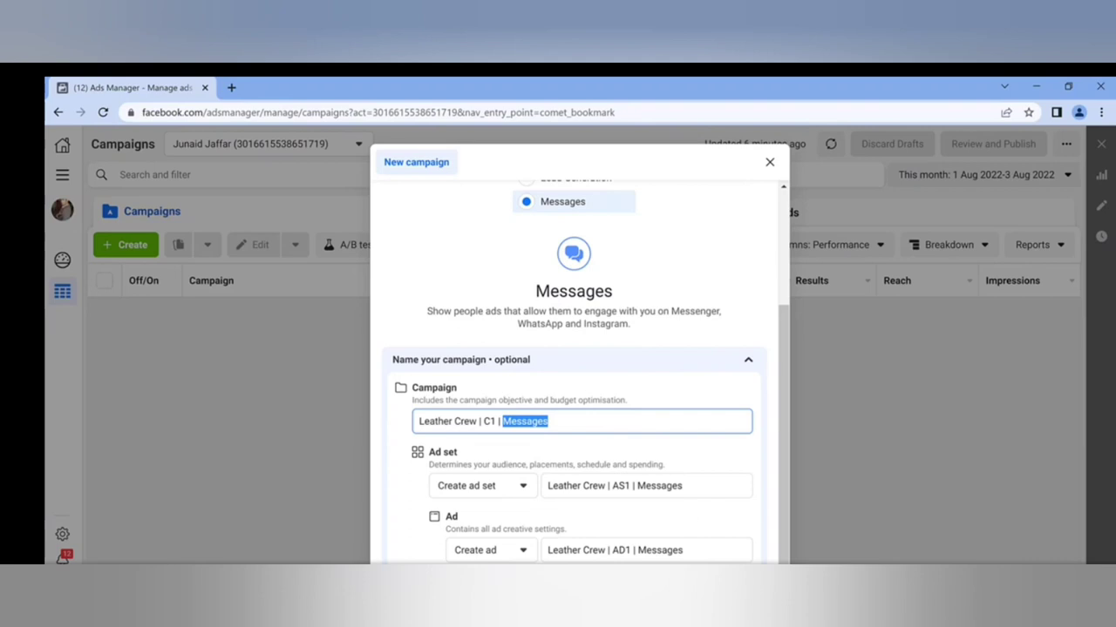
pyautogui.click(672, 471)
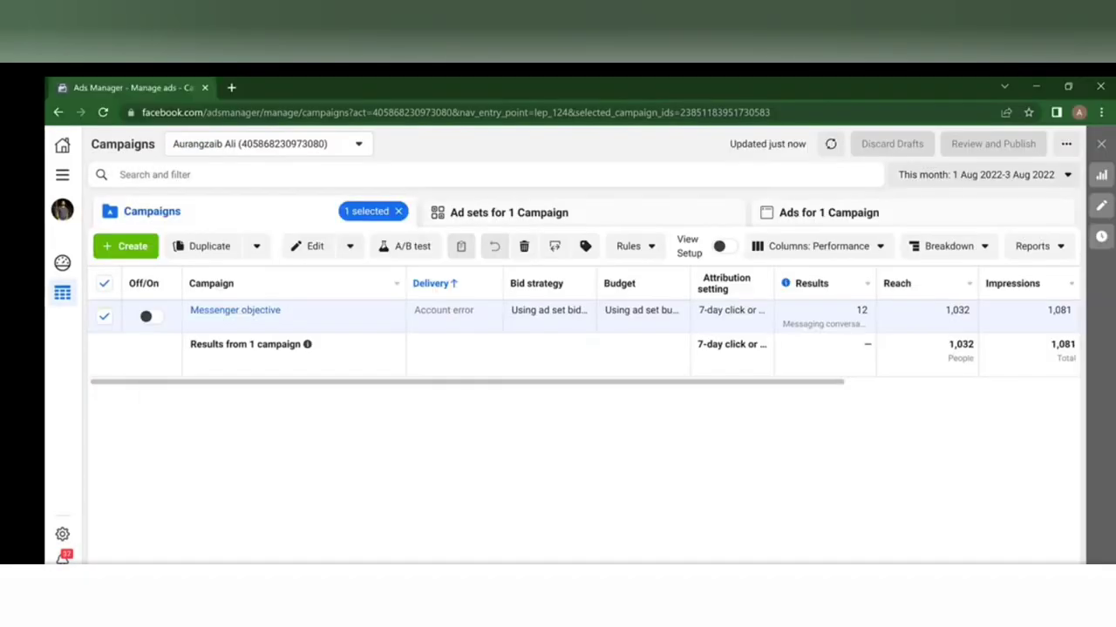
# Open the draft campaign "Leather Crew | C1 | Messages" for editing and dismiss the Lead Generation recommendation
pyautogui.click(138, 249)
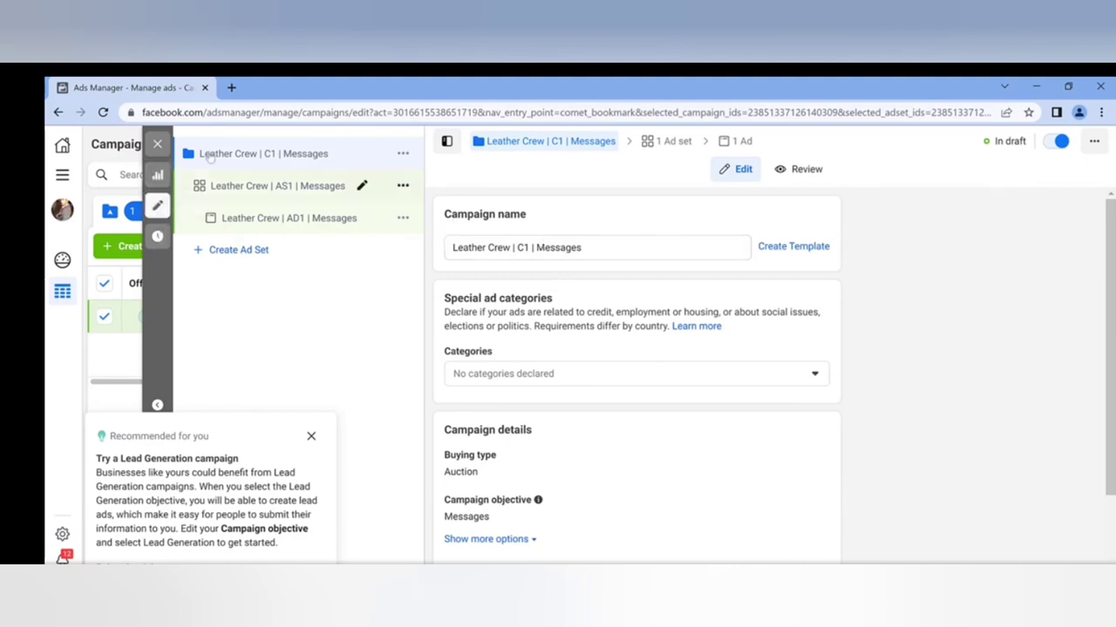
pyautogui.click(652, 248)
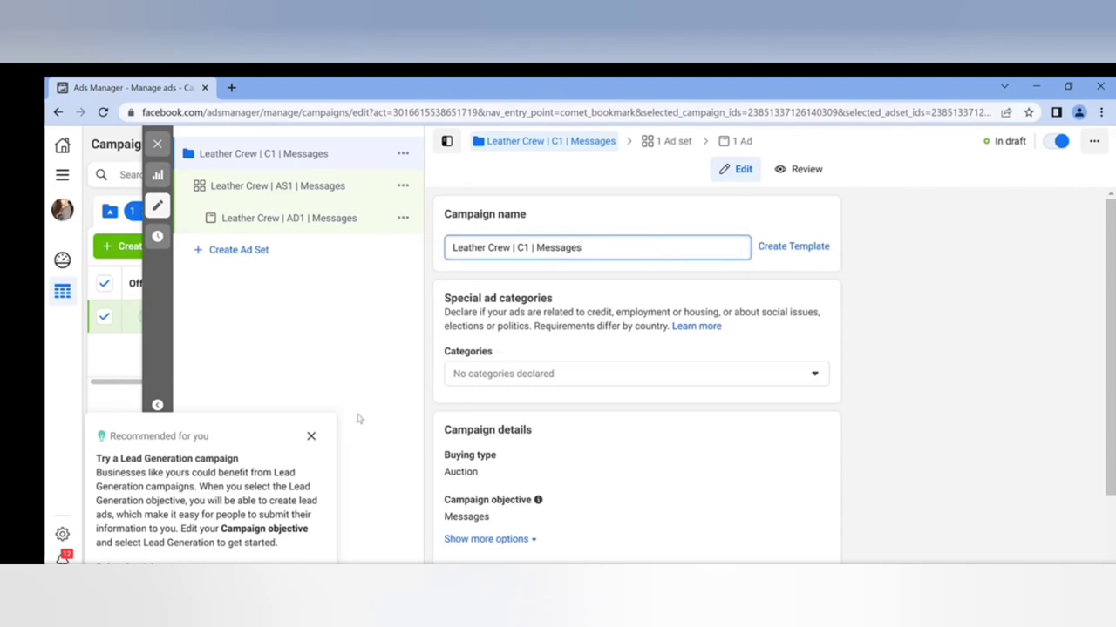
pyautogui.click(310, 436)
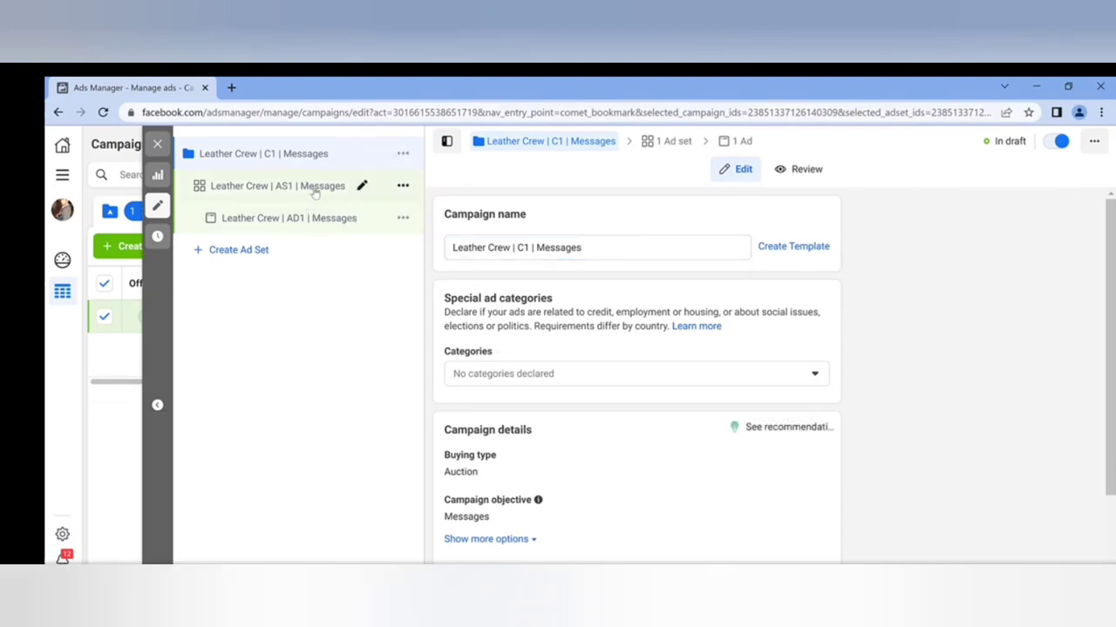
pyautogui.click(591, 248)
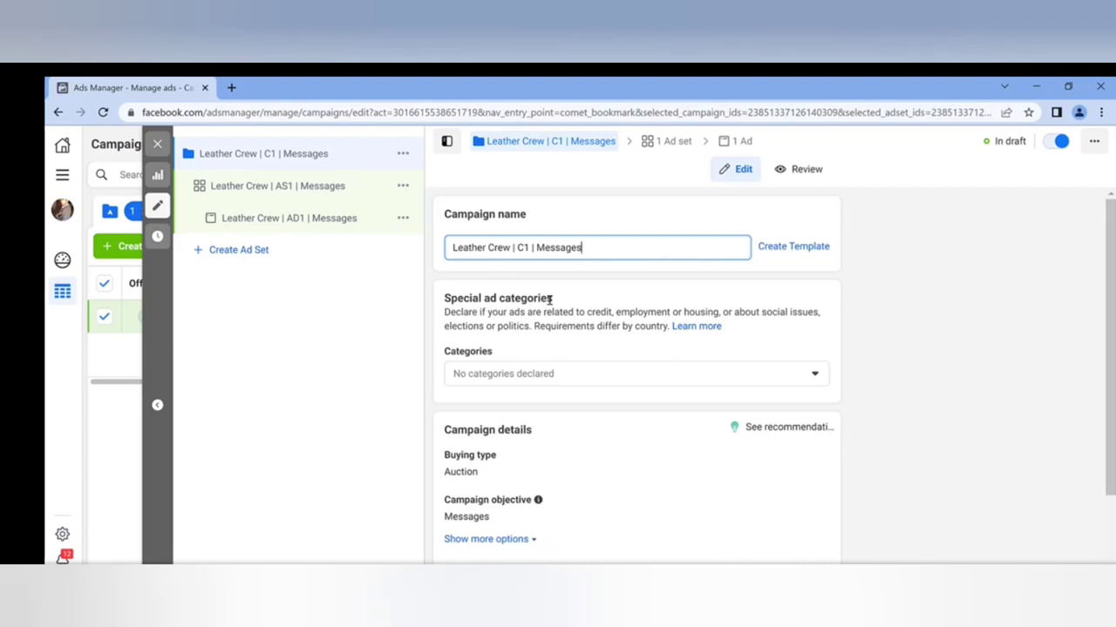
# Leave the special ad categories undeclared and set the campaign's buying type to Auction
pyautogui.click(479, 378)
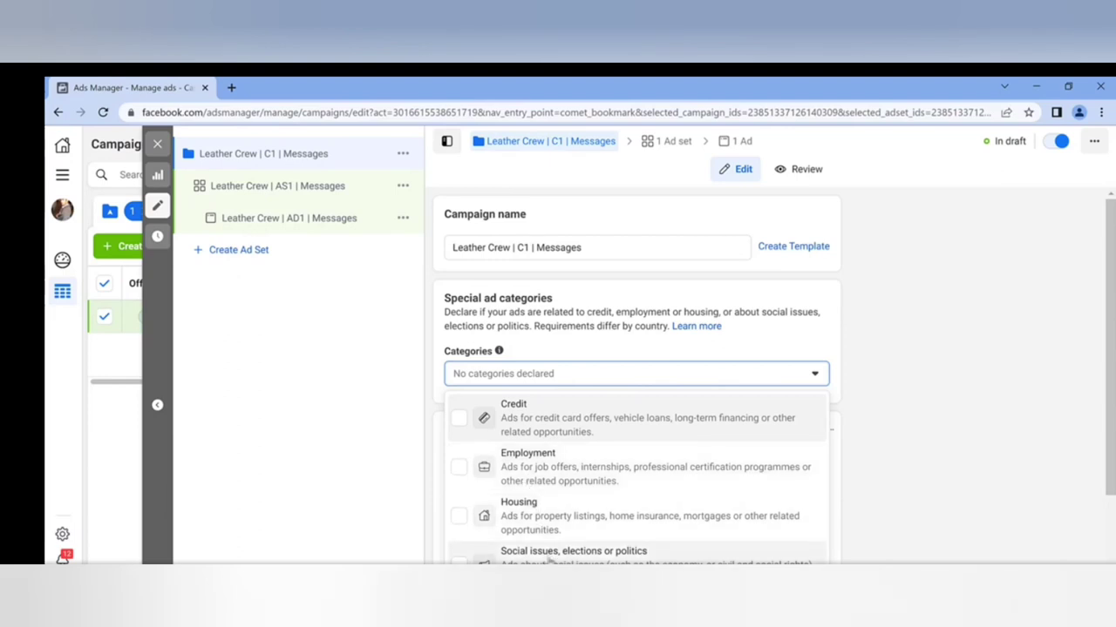
pyautogui.click(613, 353)
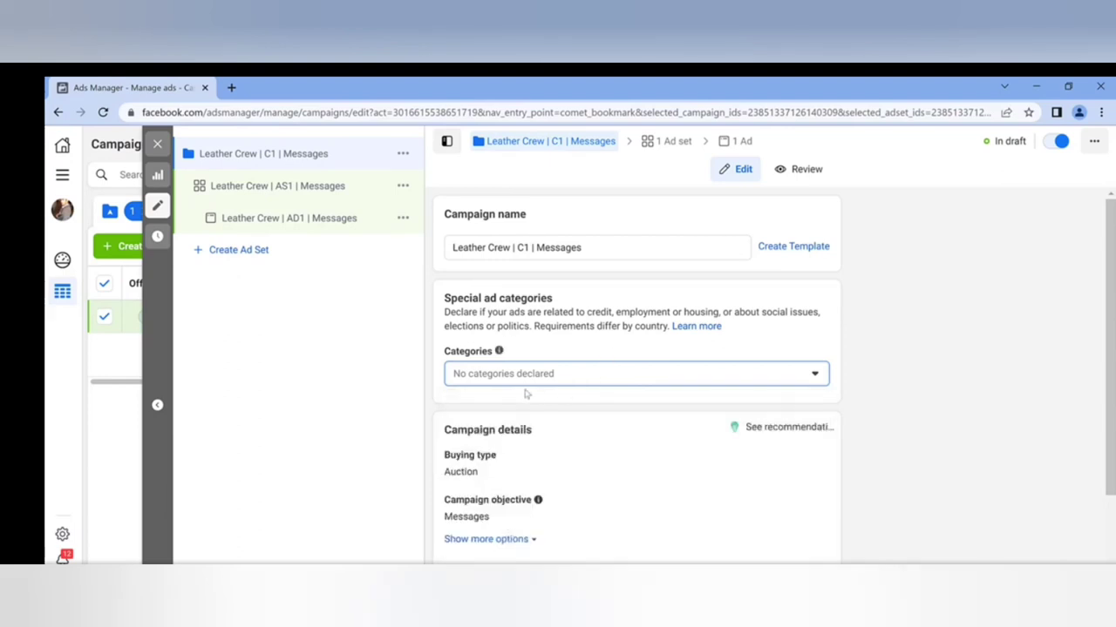
pyautogui.scroll(-2, 552, 391)
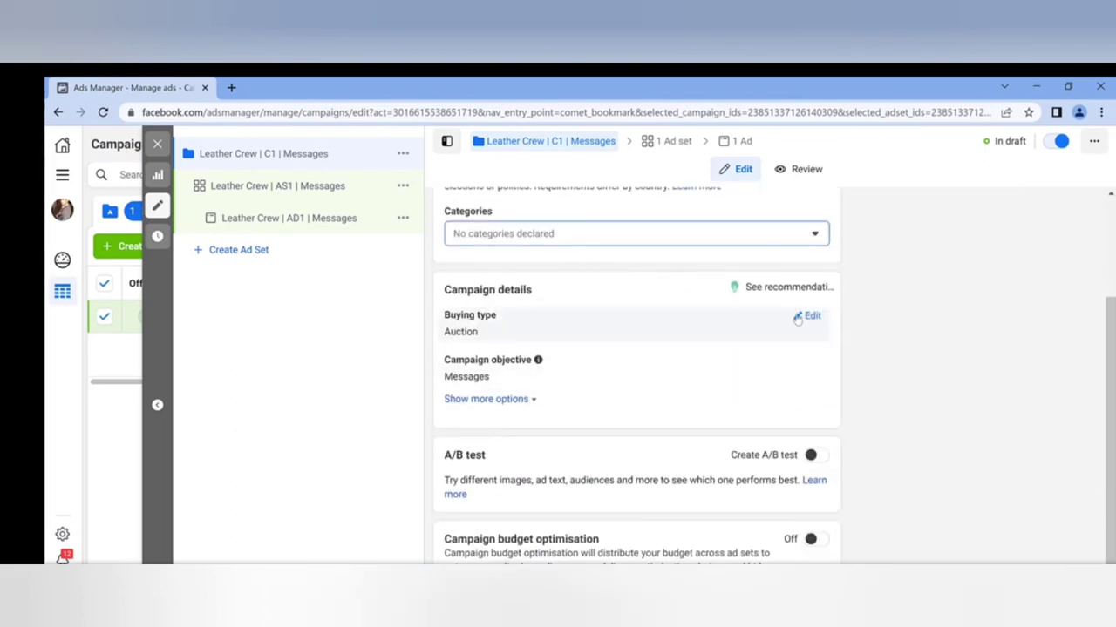
pyautogui.click(802, 317)
pyautogui.click(816, 345)
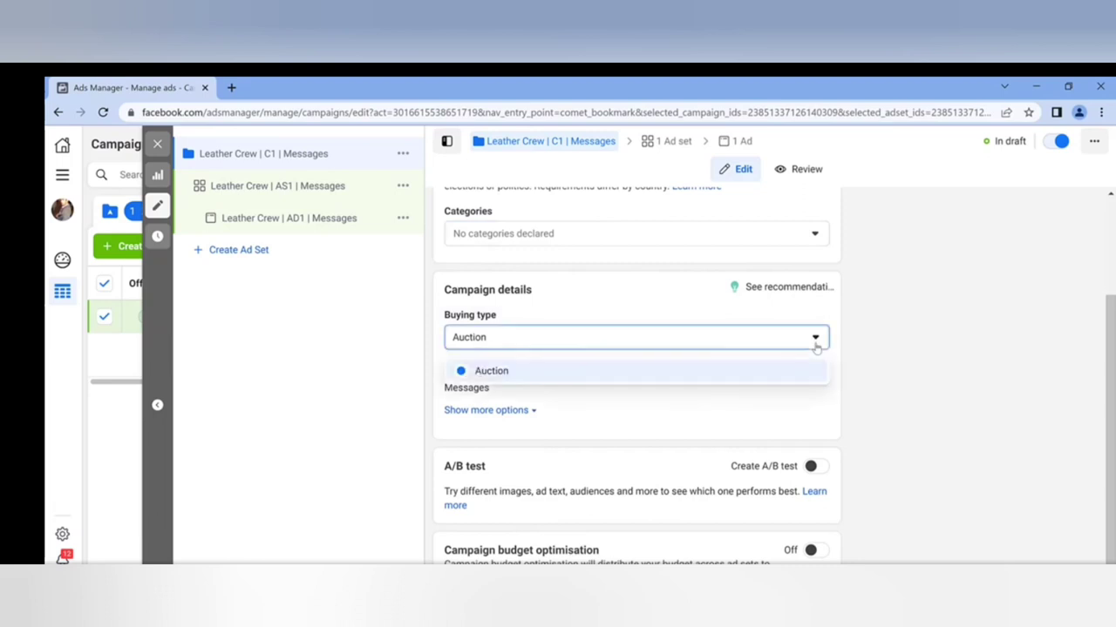
pyautogui.click(707, 371)
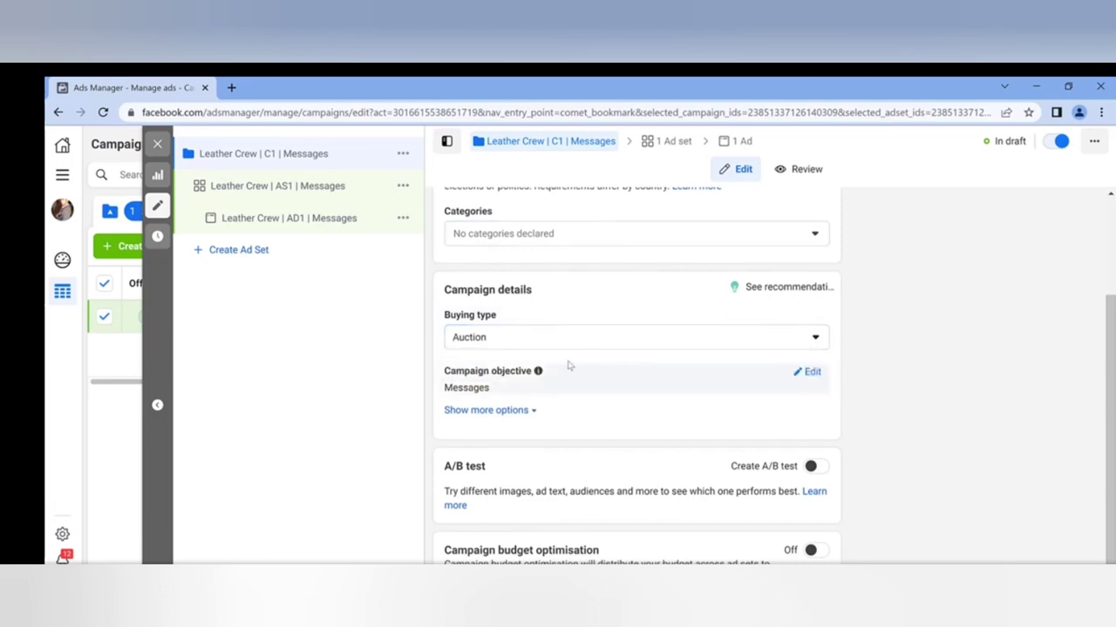
# Highlight the Messages campaign objective and expand the additional campaign details to show the optional spending limit
pyautogui.moveTo(457, 387); pyautogui.dragTo(488, 387)
pyautogui.click(491, 387)
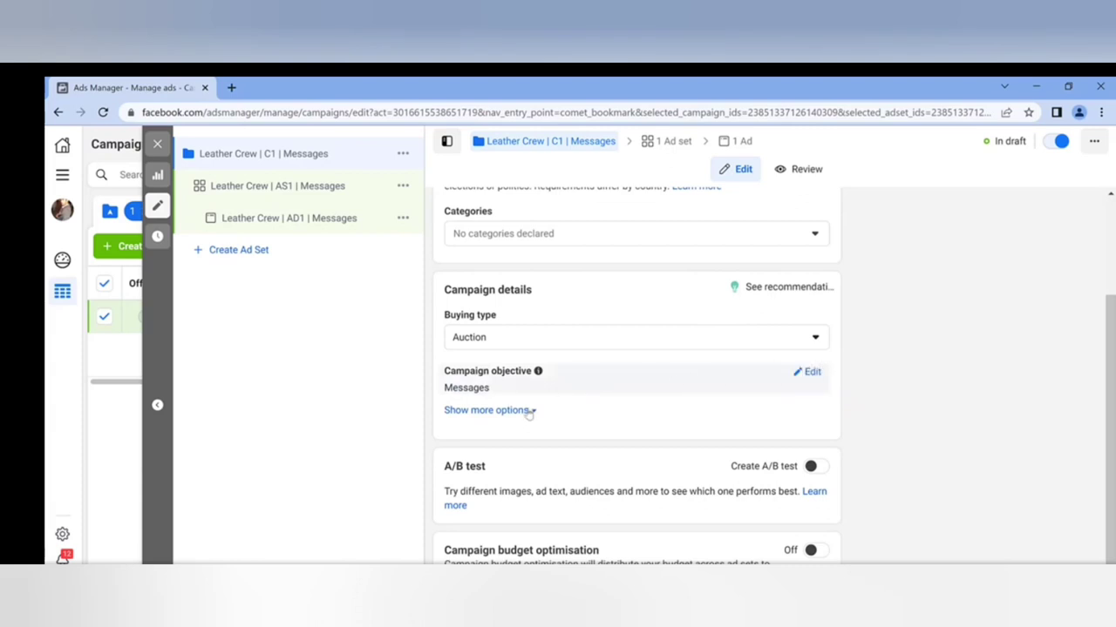
pyautogui.click(533, 413)
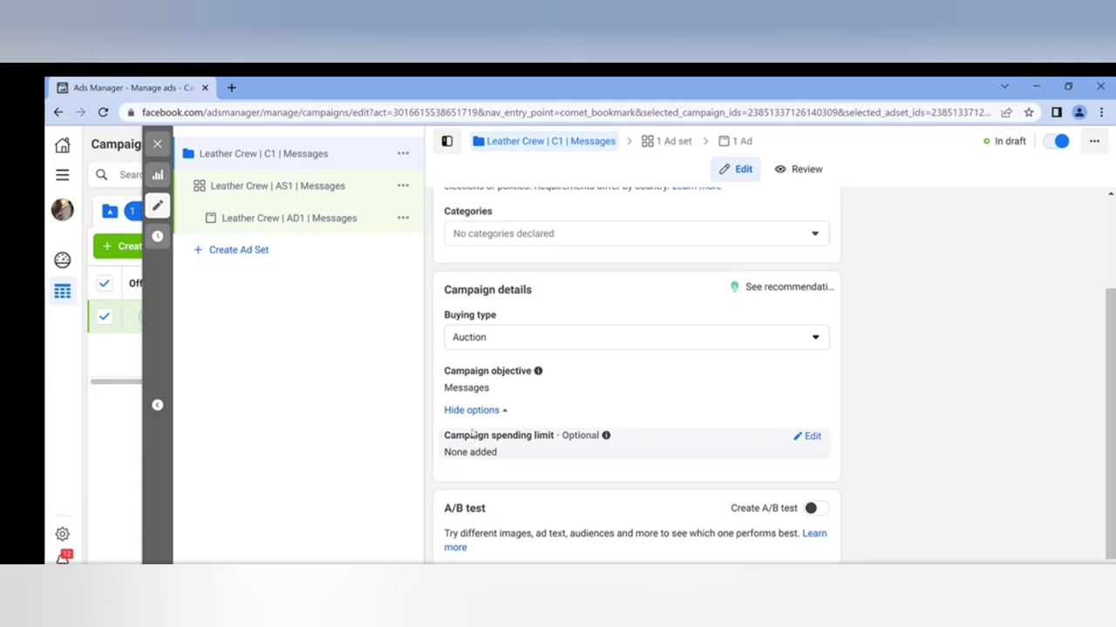
pyautogui.scroll(-1, 526, 436)
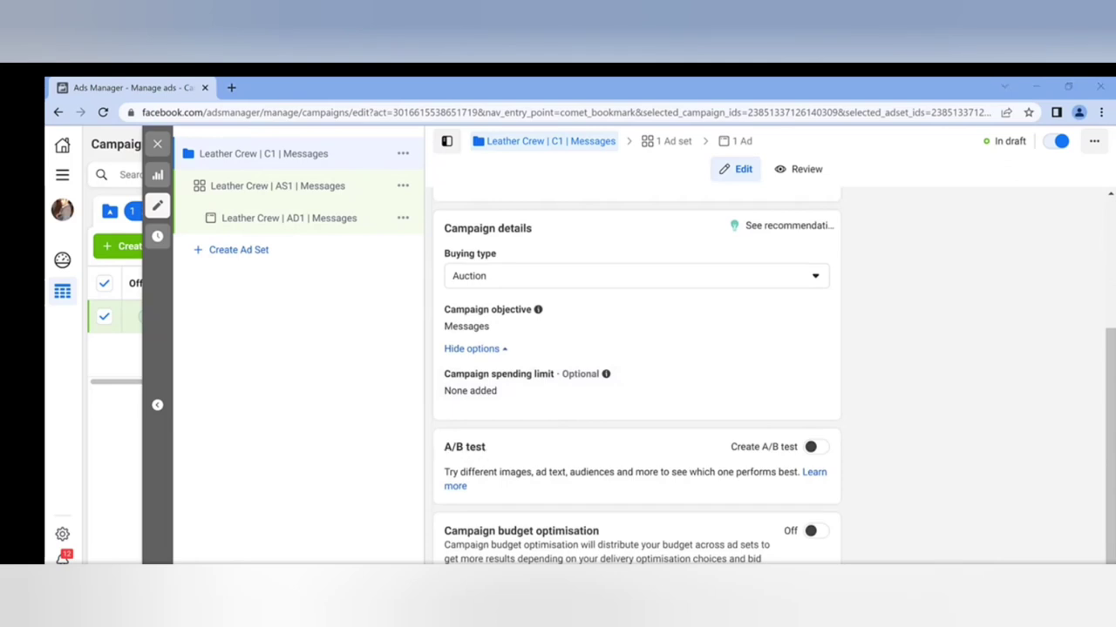
# Examine the A/B test and Campaign budget optimisation sections, highlighting their headings
pyautogui.moveTo(445, 446); pyautogui.dragTo(461, 444)
pyautogui.moveTo(810, 532)
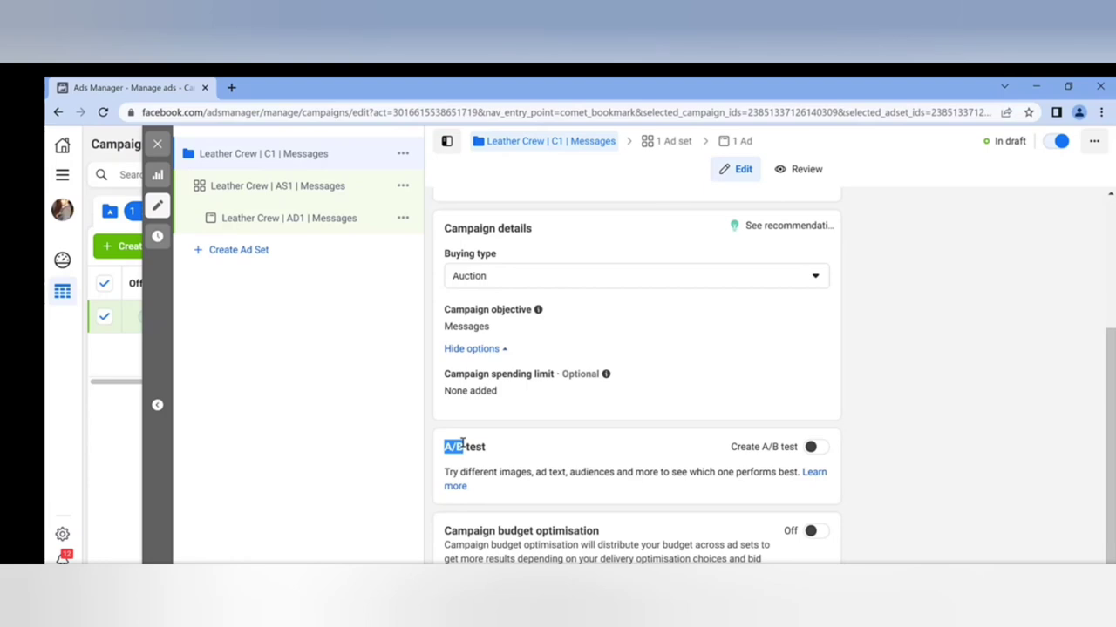
pyautogui.click(460, 446)
pyautogui.moveTo(442, 455); pyautogui.dragTo(520, 454)
pyautogui.click(522, 454)
pyautogui.moveTo(514, 452); pyautogui.dragTo(438, 448)
pyautogui.click(436, 447)
pyautogui.moveTo(446, 532); pyautogui.dragTo(601, 532)
pyautogui.click(629, 535)
pyautogui.click(447, 532)
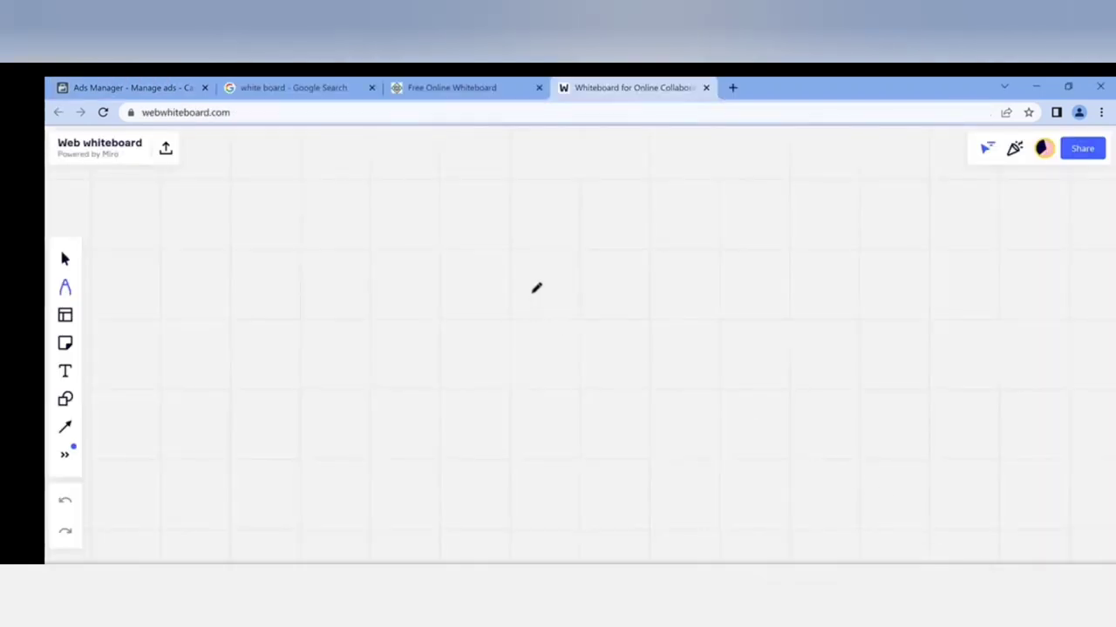
# Switch to Web whiteboard and draw a box labelled C with a connector line branching down to both sides
pyautogui.moveTo(500, 248); pyautogui.dragTo(498, 295)
pyautogui.moveTo(635, 282)
pyautogui.mouseDown()
pyautogui.moveTo(595, 238)
pyautogui.moveTo(506, 246)
pyautogui.mouseUp()
pyautogui.moveTo(581, 246); pyautogui.dragTo(579, 259)
pyautogui.moveTo(563, 296); pyautogui.dragTo(505, 358)
pyautogui.moveTo(428, 412); pyautogui.dragTo(424, 418)
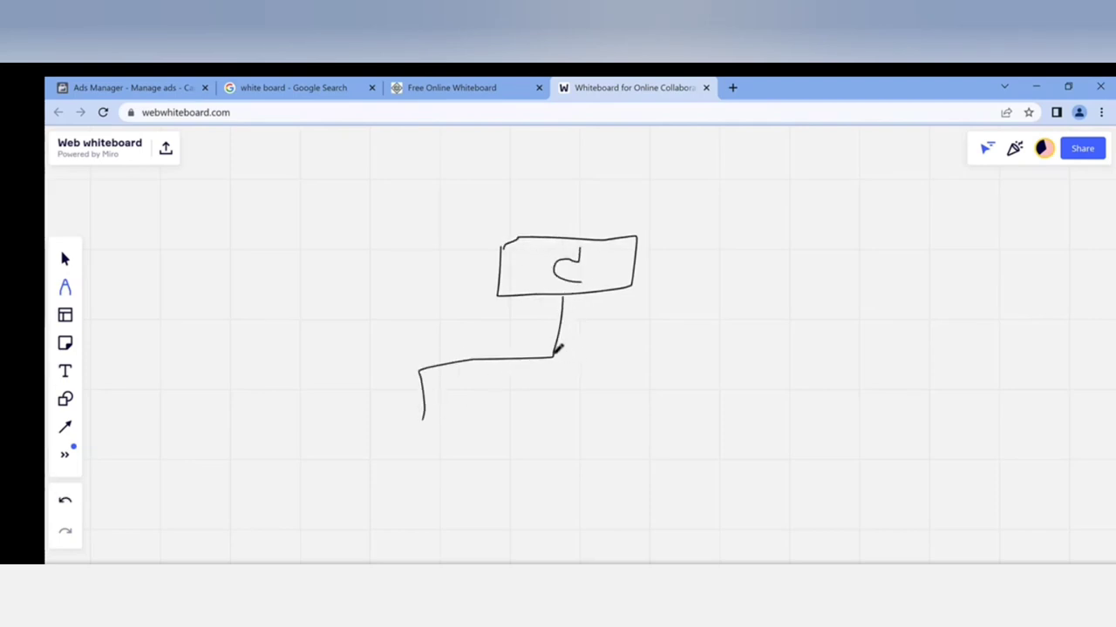
pyautogui.moveTo(554, 355); pyautogui.dragTo(615, 352)
pyautogui.moveTo(742, 344); pyautogui.dragTo(731, 407)
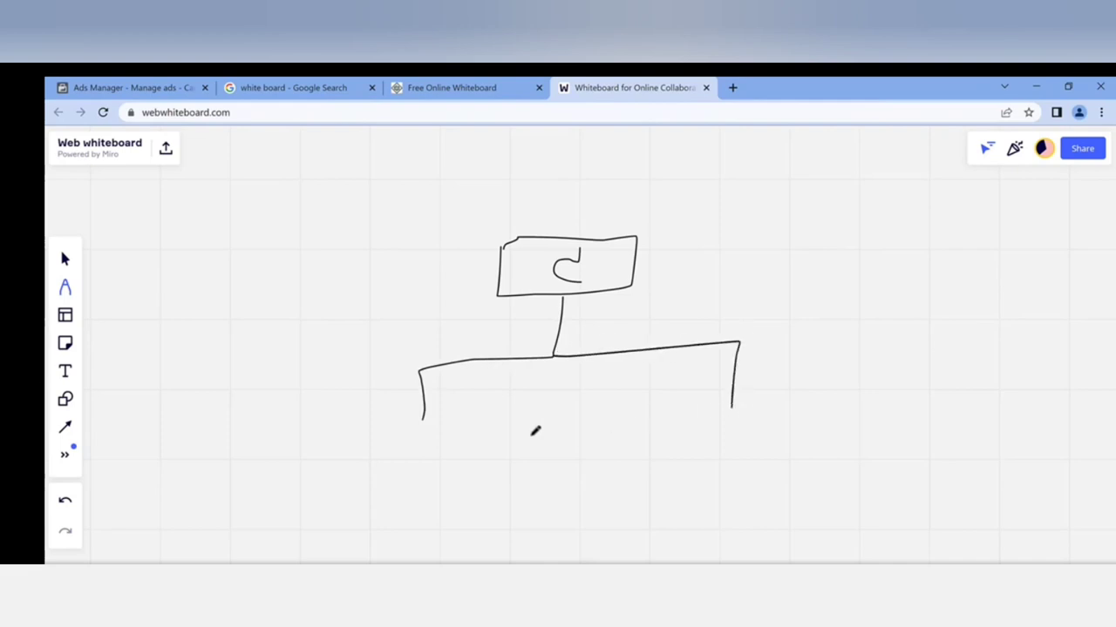
# Draw boxes labelled A1 and A2 at the ends of the two branches below C
pyautogui.moveTo(529, 409)
pyautogui.mouseDown()
pyautogui.moveTo(523, 468)
pyautogui.moveTo(381, 481)
pyautogui.moveTo(389, 425)
pyautogui.moveTo(416, 455)
pyautogui.moveTo(411, 469)
pyautogui.moveTo(439, 468)
pyautogui.moveTo(439, 457)
pyautogui.moveTo(465, 468)
pyautogui.mouseUp()
pyautogui.moveTo(680, 415)
pyautogui.mouseDown()
pyautogui.moveTo(774, 418)
pyautogui.moveTo(782, 460)
pyautogui.mouseUp()
pyautogui.moveTo(670, 469)
pyautogui.mouseDown()
pyautogui.moveTo(668, 413)
pyautogui.moveTo(694, 450)
pyautogui.moveTo(693, 424)
pyautogui.moveTo(719, 454)
pyautogui.moveTo(713, 441)
pyautogui.moveTo(761, 450)
pyautogui.mouseUp()
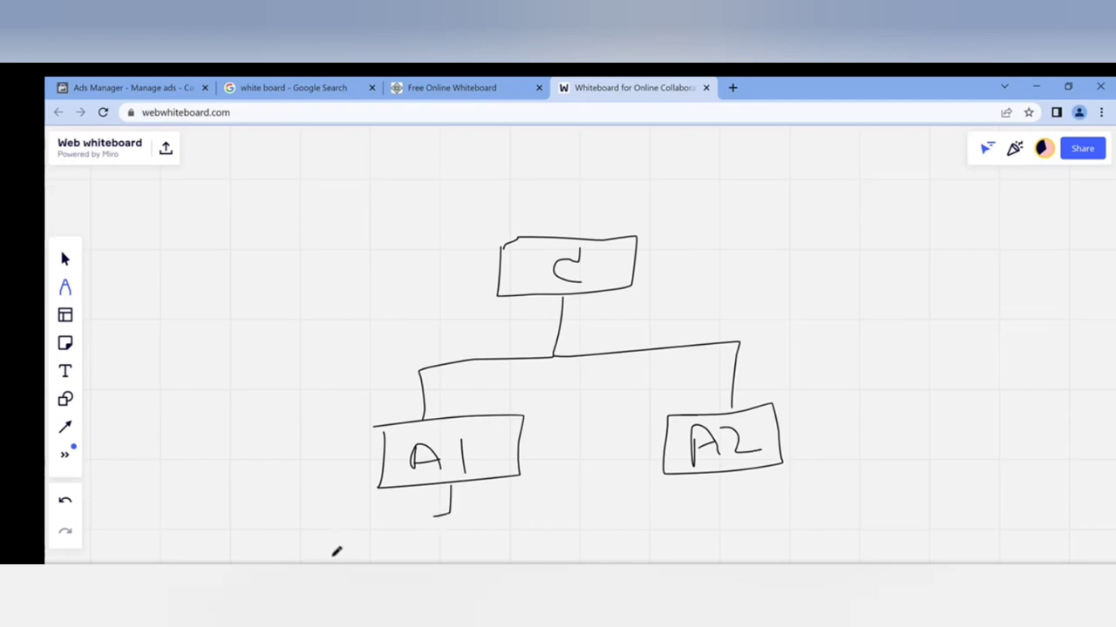
# Draw two branching child boxes beneath each of the boxes A1 and A2
pyautogui.moveTo(336, 550)
pyautogui.mouseDown()
pyautogui.moveTo(450, 490)
pyautogui.moveTo(555, 501)
pyautogui.moveTo(547, 542)
pyautogui.mouseUp()
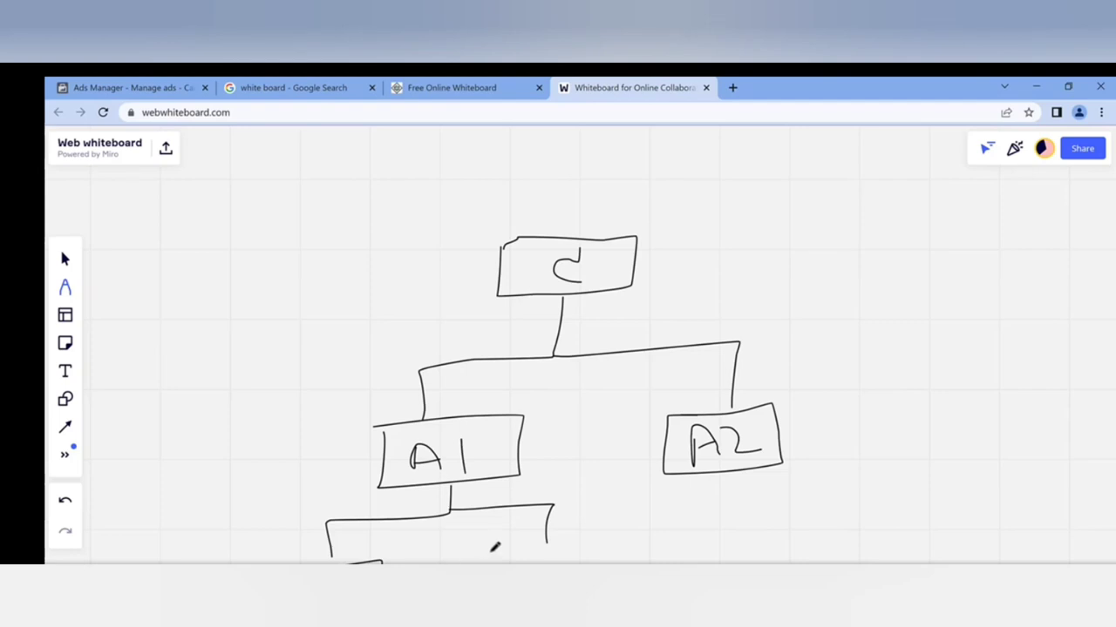
pyautogui.moveTo(490, 551); pyautogui.dragTo(578, 563)
pyautogui.moveTo(738, 474)
pyautogui.mouseDown()
pyautogui.moveTo(692, 529)
pyautogui.moveTo(665, 535)
pyautogui.moveTo(686, 540)
pyautogui.moveTo(688, 565)
pyautogui.mouseUp()
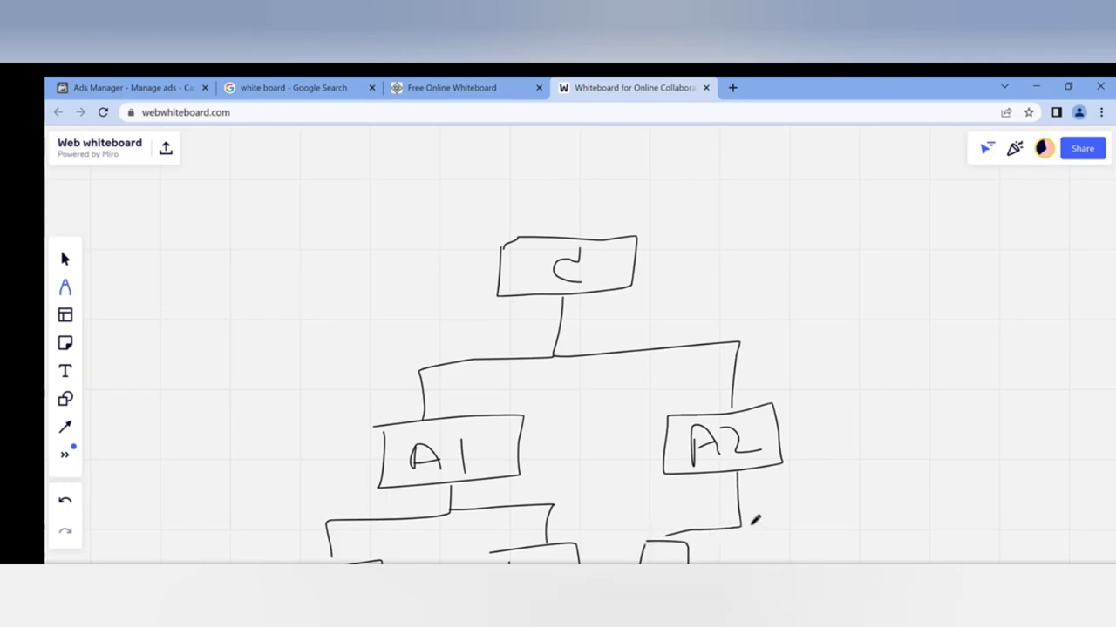
pyautogui.moveTo(739, 527)
pyautogui.mouseDown()
pyautogui.moveTo(822, 516)
pyautogui.moveTo(861, 563)
pyautogui.mouseUp()
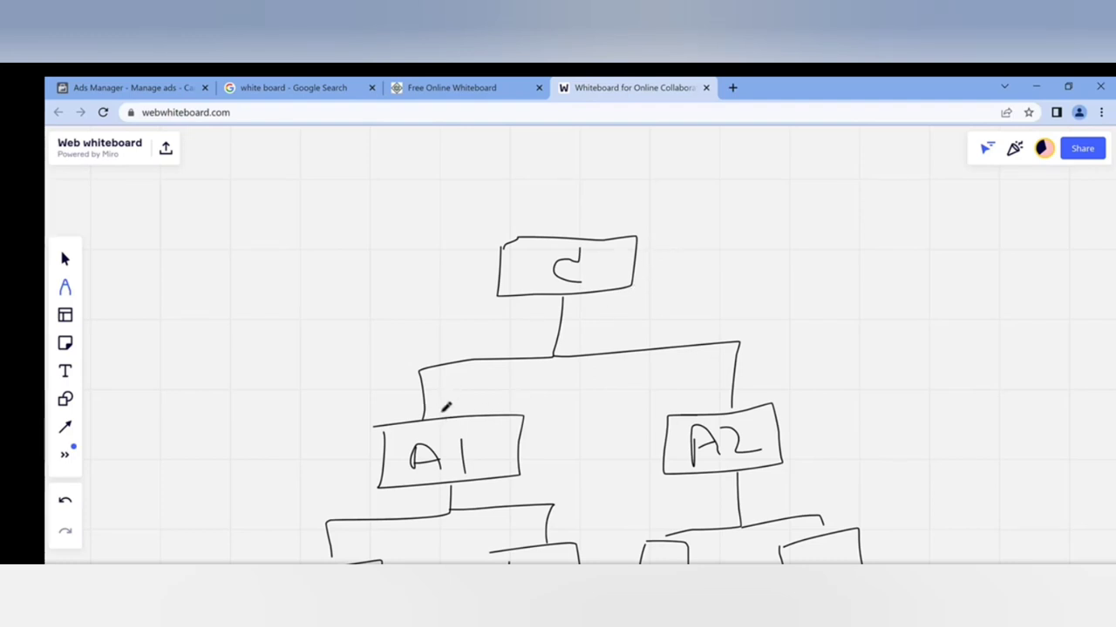
# Write a budget of 1000 above each of the boxes A1 and A2
pyautogui.moveTo(442, 407); pyautogui.dragTo(442, 398)
pyautogui.moveTo(457, 396)
pyautogui.mouseDown()
pyautogui.moveTo(452, 407)
pyautogui.moveTo(480, 399)
pyautogui.mouseUp()
pyautogui.moveTo(766, 371)
pyautogui.mouseDown()
pyautogui.moveTo(771, 403)
pyautogui.moveTo(803, 380)
pyautogui.mouseUp()
pyautogui.moveTo(813, 377)
pyautogui.mouseDown()
pyautogui.moveTo(818, 367)
pyautogui.moveTo(814, 380)
pyautogui.mouseUp()
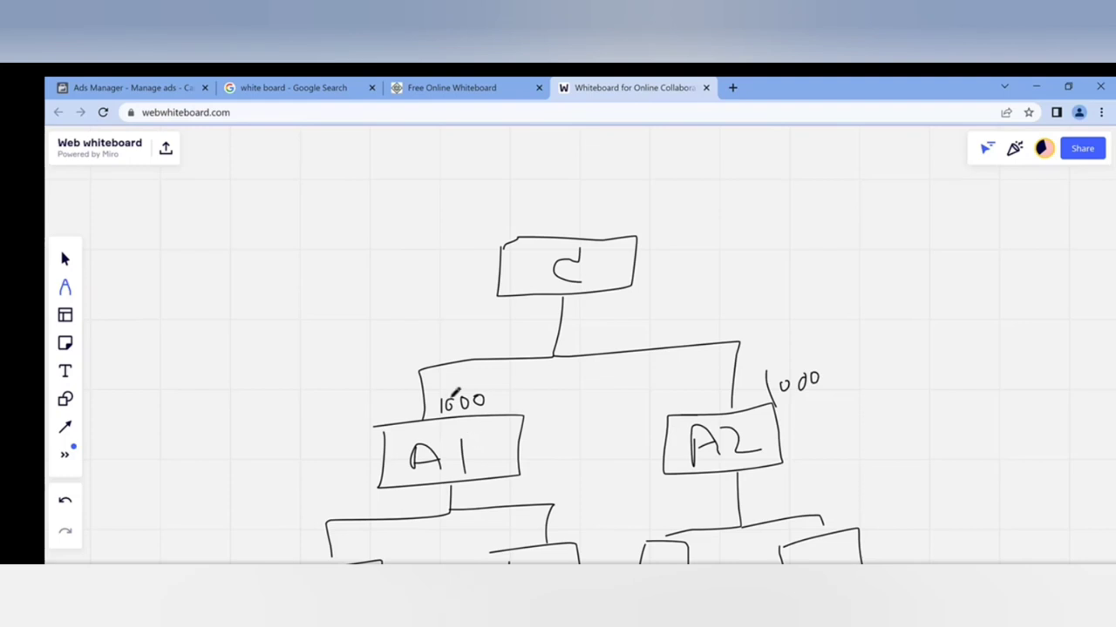
# Circle A1's 1000 budget and mark its flow to the two child boxes with arrows and retraced connectors
pyautogui.moveTo(479, 421); pyautogui.dragTo(489, 384)
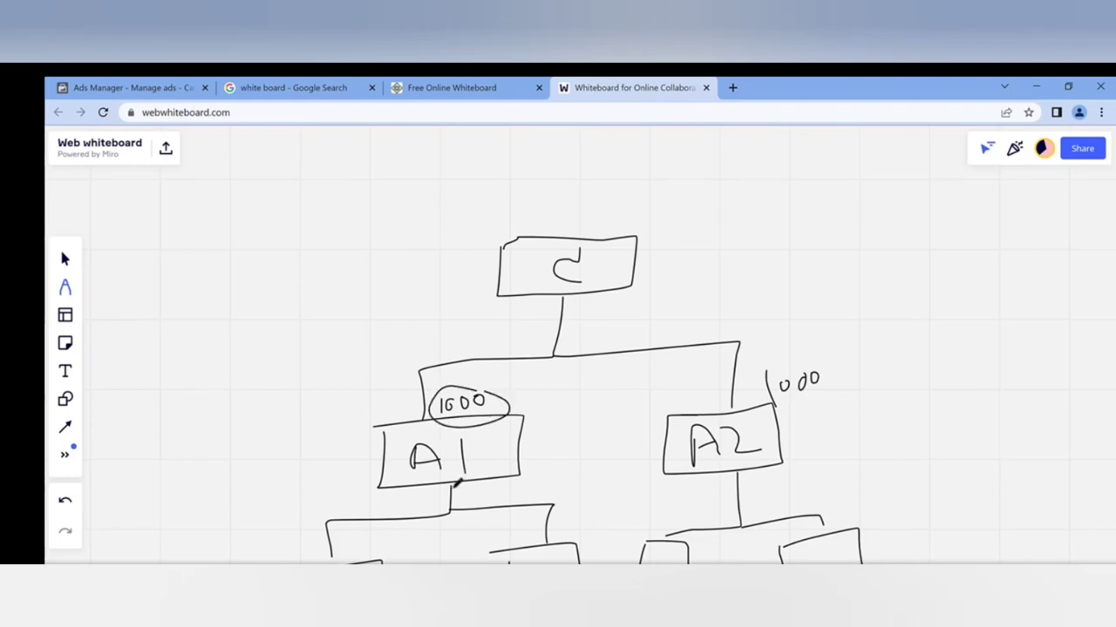
pyautogui.moveTo(450, 490); pyautogui.dragTo(446, 522)
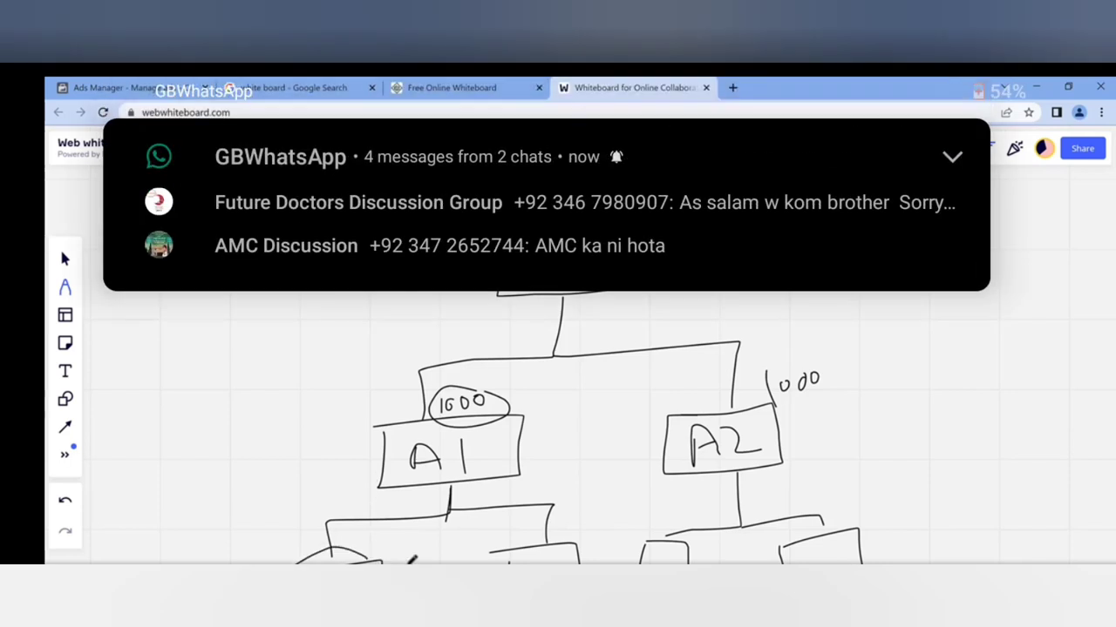
pyautogui.moveTo(405, 563); pyautogui.dragTo(311, 558)
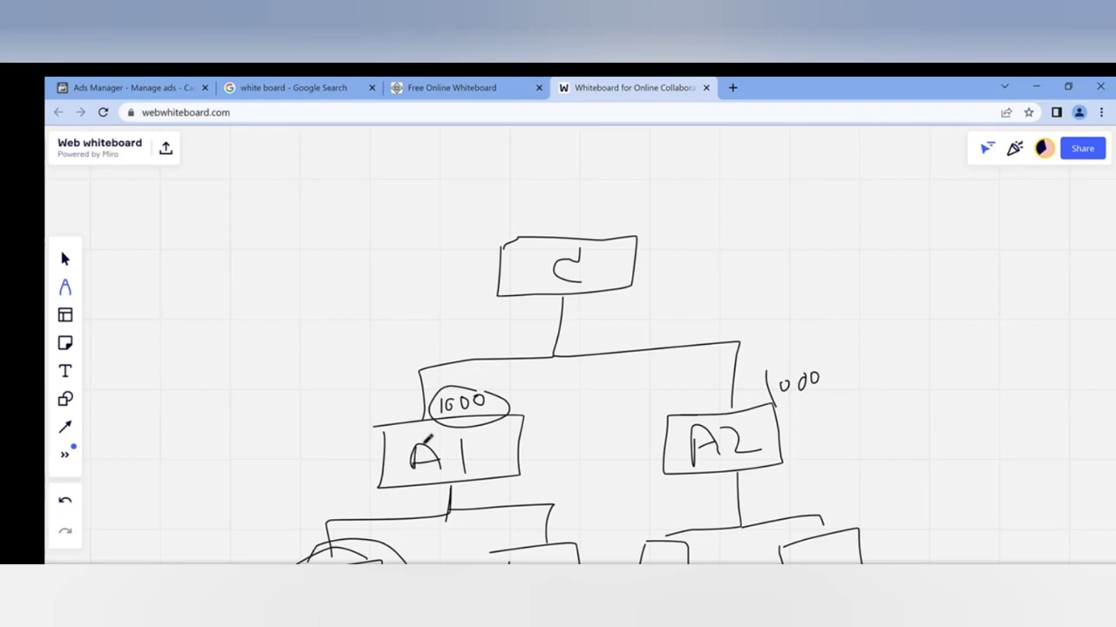
pyautogui.moveTo(376, 426); pyautogui.dragTo(350, 545)
pyautogui.moveTo(499, 478)
pyautogui.mouseDown()
pyautogui.moveTo(523, 549)
pyautogui.moveTo(534, 516)
pyautogui.moveTo(526, 550)
pyautogui.mouseUp()
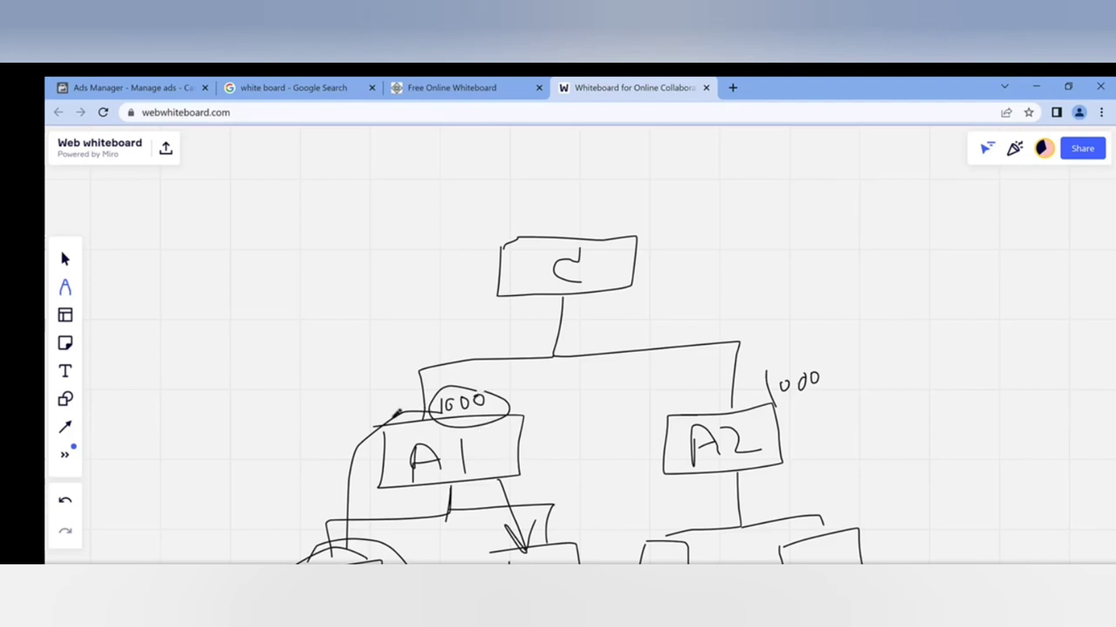
pyautogui.moveTo(380, 433); pyautogui.dragTo(380, 459)
pyautogui.moveTo(467, 426)
pyautogui.mouseDown()
pyautogui.moveTo(491, 381)
pyautogui.moveTo(468, 380)
pyautogui.mouseUp()
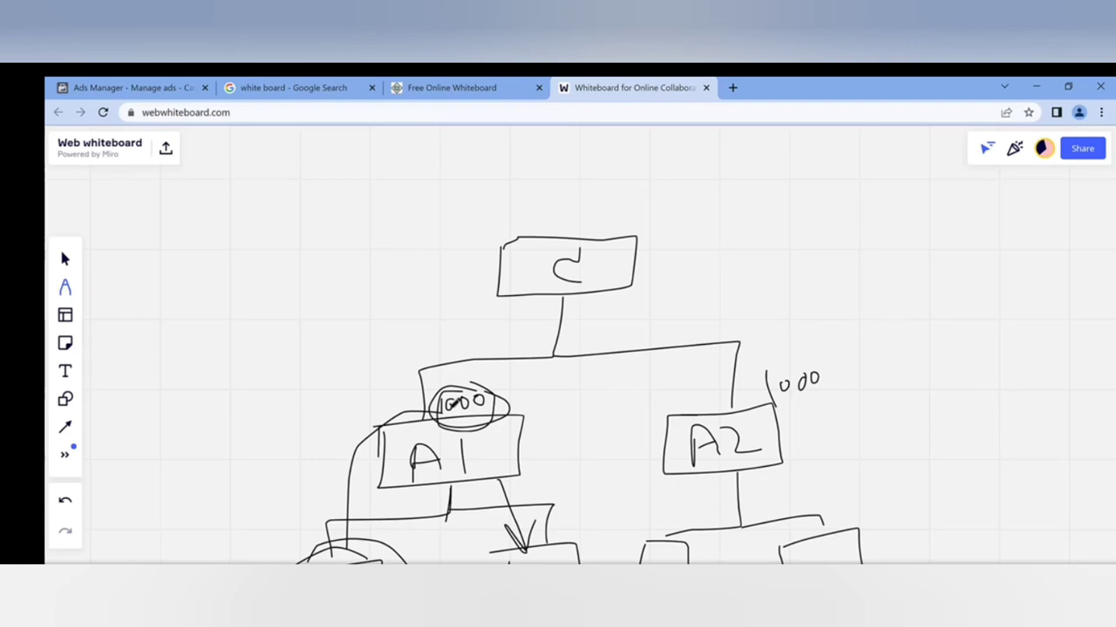
pyautogui.moveTo(331, 525); pyautogui.dragTo(446, 515)
pyautogui.moveTo(560, 498)
pyautogui.mouseDown()
pyautogui.moveTo(559, 530)
pyautogui.moveTo(541, 523)
pyautogui.mouseUp()
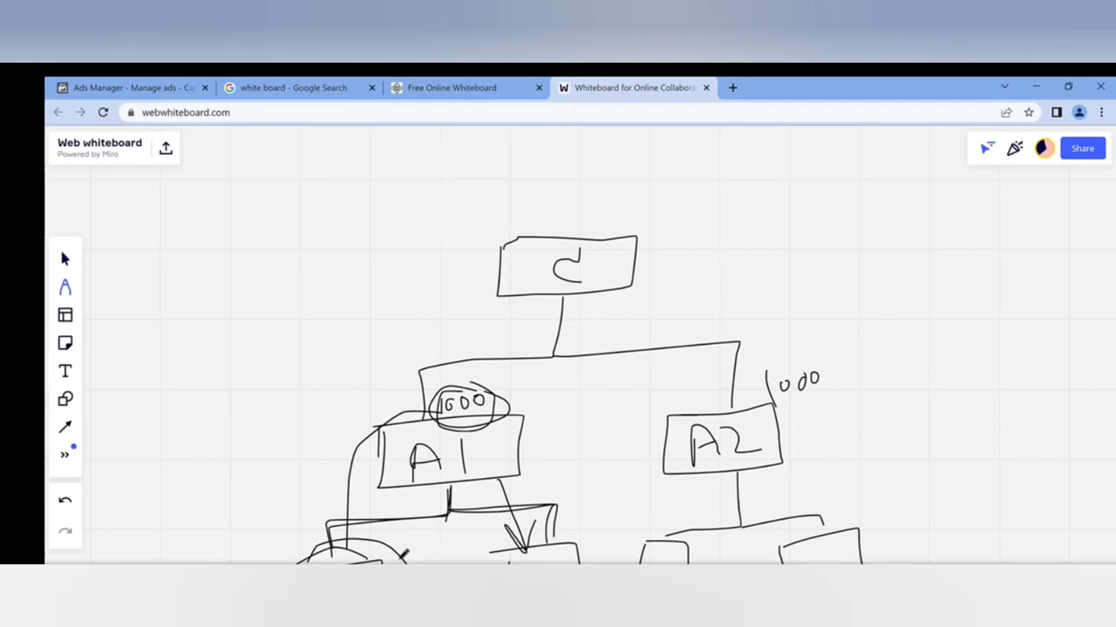
# Circle the whole A2 branch and write ABO beside it
pyautogui.moveTo(809, 361)
pyautogui.mouseDown()
pyautogui.moveTo(637, 374)
pyautogui.moveTo(623, 558)
pyautogui.moveTo(909, 500)
pyautogui.moveTo(834, 361)
pyautogui.moveTo(792, 357)
pyautogui.mouseUp()
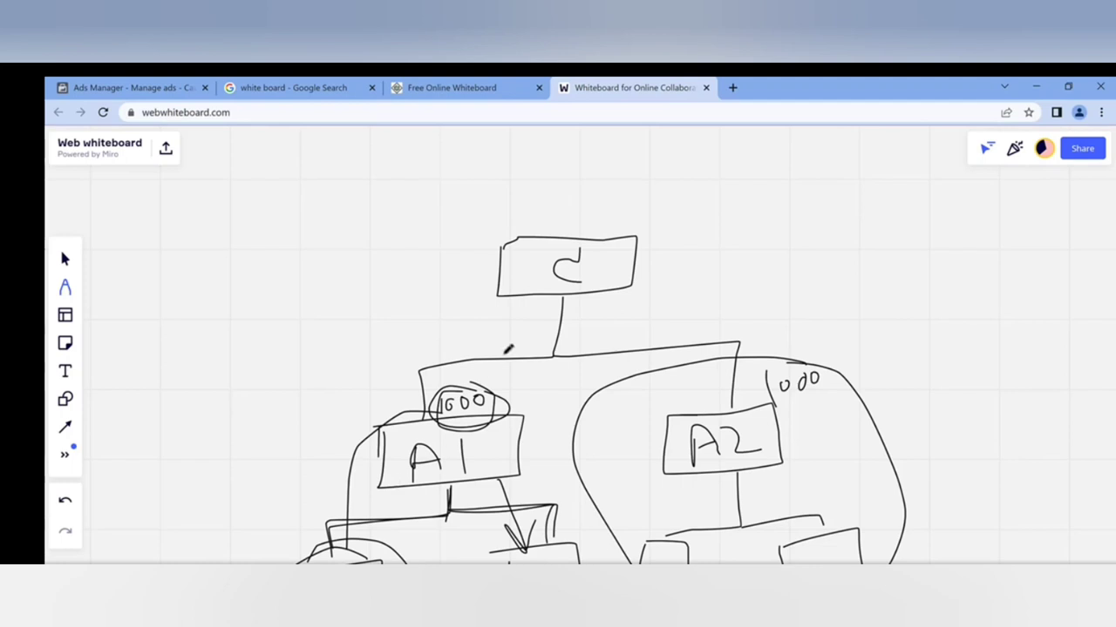
pyautogui.moveTo(807, 362)
pyautogui.mouseDown()
pyautogui.moveTo(664, 357)
pyautogui.moveTo(623, 562)
pyautogui.mouseUp()
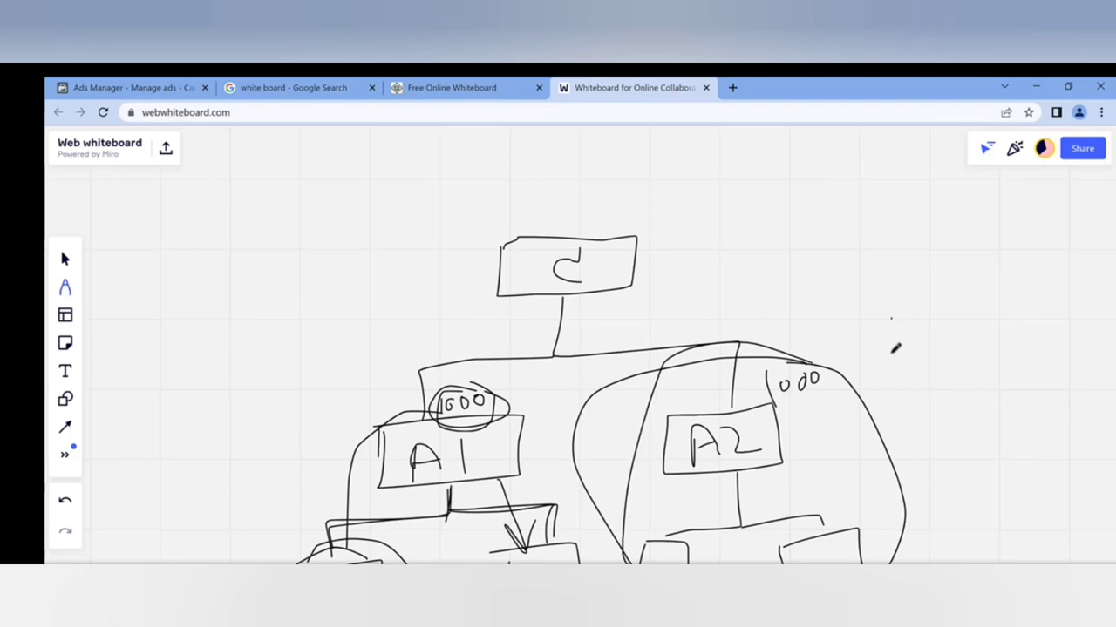
pyautogui.moveTo(890, 350)
pyautogui.mouseDown()
pyautogui.moveTo(903, 317)
pyautogui.moveTo(919, 326)
pyautogui.moveTo(917, 348)
pyautogui.moveTo(943, 316)
pyautogui.moveTo(947, 338)
pyautogui.moveTo(929, 345)
pyautogui.mouseUp()
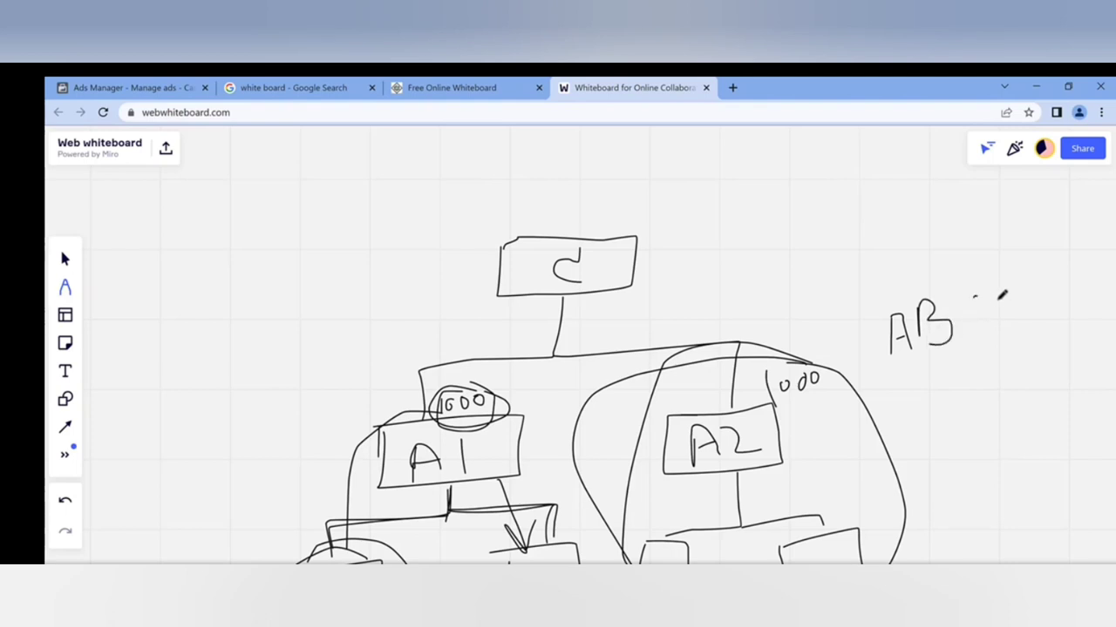
pyautogui.moveTo(996, 294)
pyautogui.mouseDown()
pyautogui.moveTo(988, 321)
pyautogui.moveTo(996, 296)
pyautogui.mouseUp()
# Write CBO above ABO and replace the crossed-out 1000 budgets with 2000 above box C
pyautogui.scroll(-3, 636, 278)
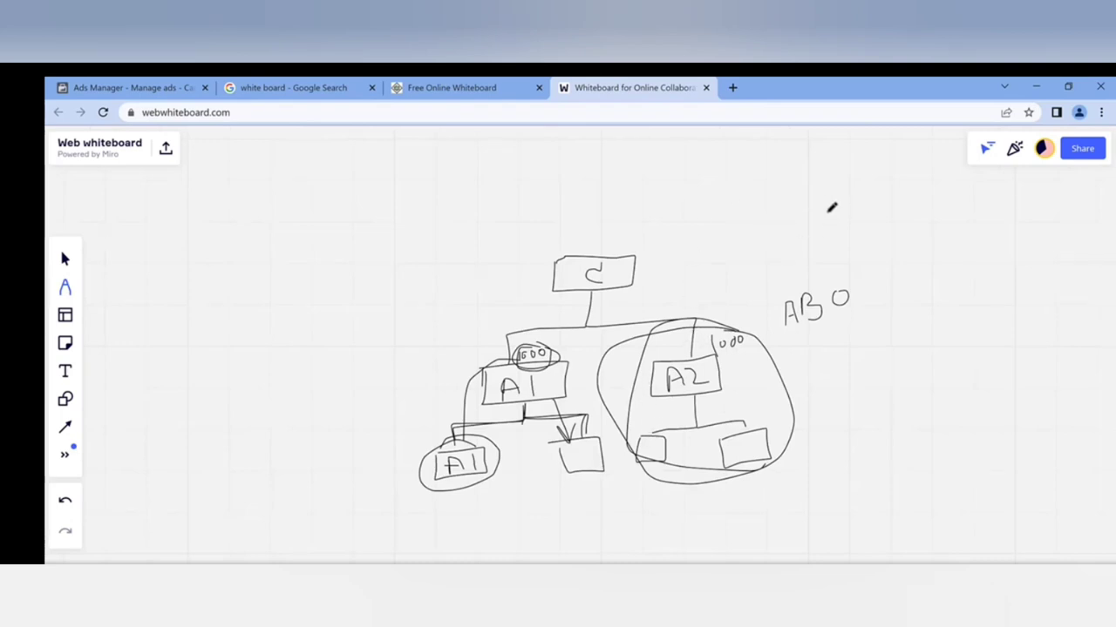
pyautogui.moveTo(826, 212)
pyautogui.mouseDown()
pyautogui.moveTo(824, 223)
pyautogui.moveTo(849, 212)
pyautogui.moveTo(860, 215)
pyautogui.moveTo(849, 225)
pyautogui.moveTo(884, 230)
pyautogui.mouseUp()
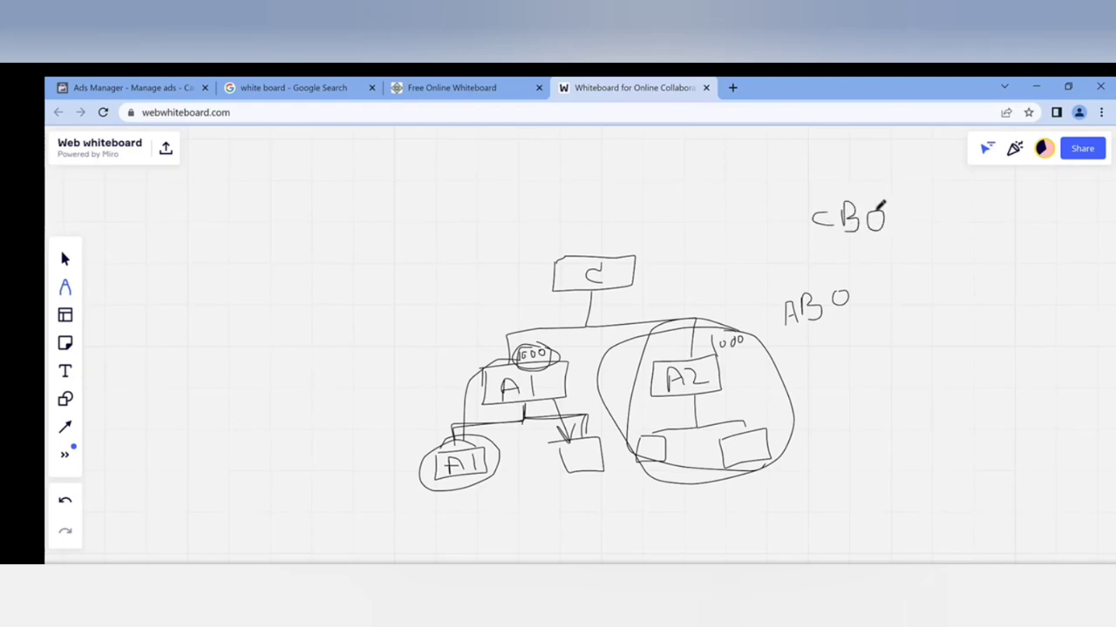
pyautogui.moveTo(732, 340); pyautogui.dragTo(713, 347)
pyautogui.moveTo(715, 349); pyautogui.dragTo(741, 338)
pyautogui.moveTo(533, 353); pyautogui.dragTo(551, 348)
pyautogui.moveTo(623, 234)
pyautogui.mouseDown()
pyautogui.moveTo(631, 251)
pyautogui.moveTo(652, 235)
pyautogui.moveTo(698, 232)
pyautogui.mouseUp()
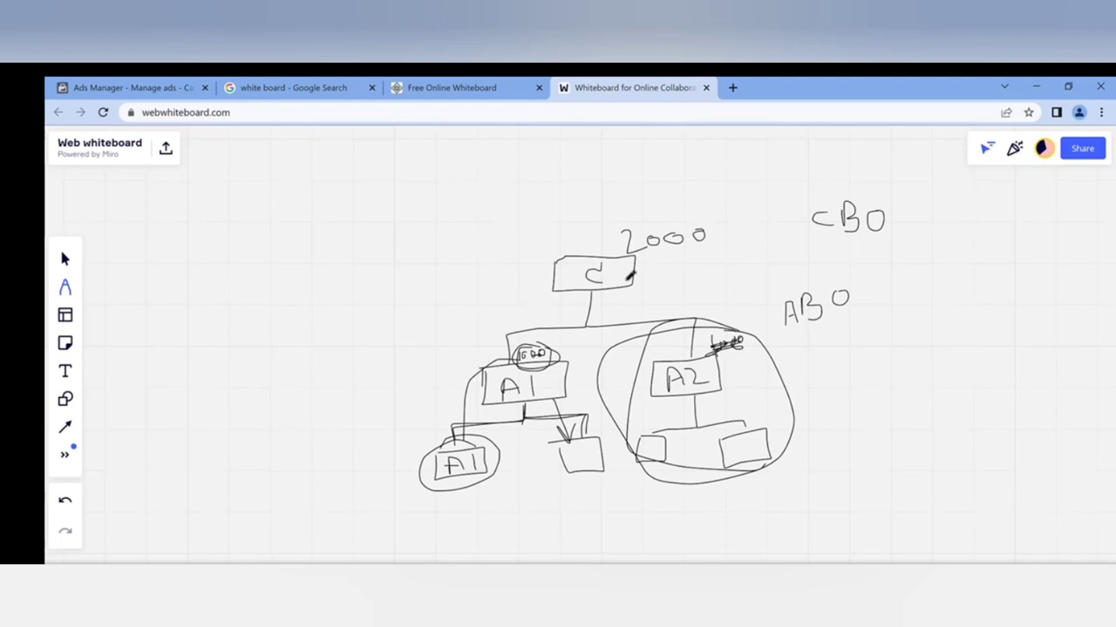
# Underline the 2000 budget and retrace the connector lines from box C towards A1 and A2
pyautogui.moveTo(634, 258); pyautogui.dragTo(730, 247)
pyautogui.moveTo(586, 304); pyautogui.dragTo(584, 292)
pyautogui.moveTo(550, 346)
pyautogui.mouseDown()
pyautogui.moveTo(536, 352)
pyautogui.moveTo(652, 328)
pyautogui.mouseUp()
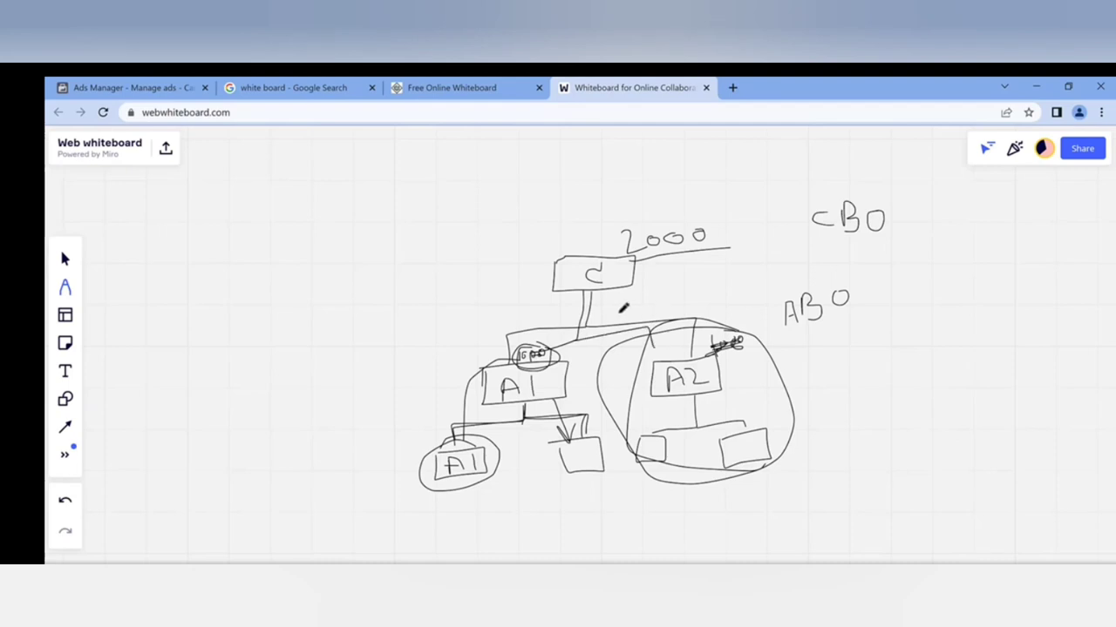
# Circle both ad set branches together and the 2000 budget, with an arrow to the second child box under A2
pyautogui.moveTo(692, 298)
pyautogui.mouseDown()
pyautogui.moveTo(409, 346)
pyautogui.moveTo(420, 473)
pyautogui.moveTo(441, 512)
pyautogui.mouseUp()
pyautogui.moveTo(706, 526); pyautogui.dragTo(795, 493)
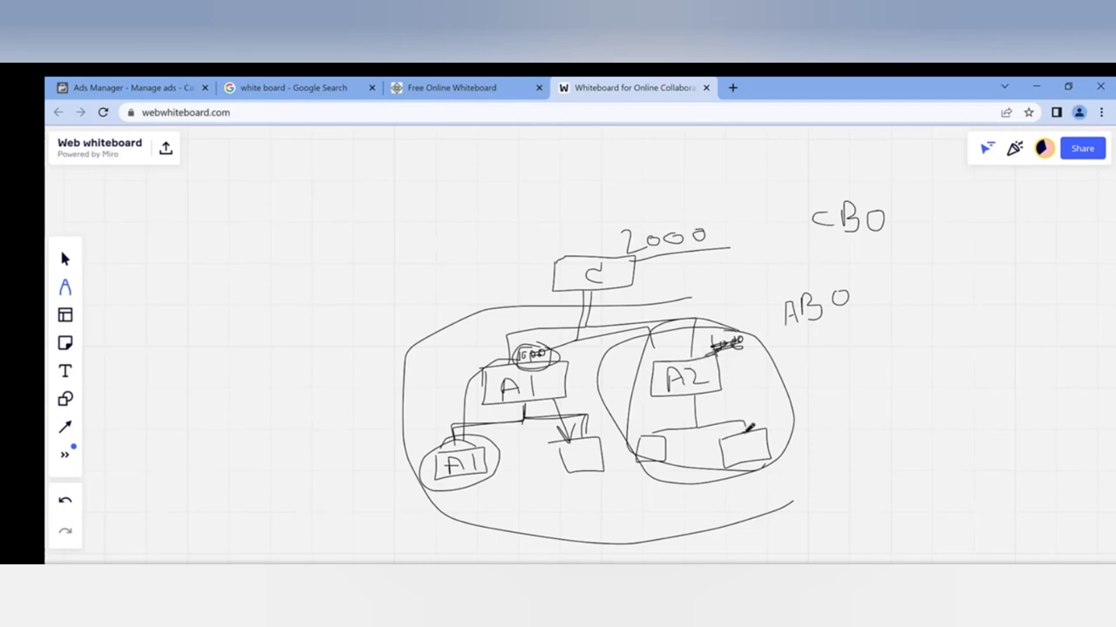
pyautogui.moveTo(738, 376); pyautogui.dragTo(740, 401)
pyautogui.moveTo(761, 327)
pyautogui.mouseDown()
pyautogui.moveTo(671, 295)
pyautogui.moveTo(454, 336)
pyautogui.mouseUp()
pyautogui.moveTo(523, 516)
pyautogui.mouseDown()
pyautogui.moveTo(707, 523)
pyautogui.moveTo(792, 368)
pyautogui.moveTo(754, 314)
pyautogui.mouseUp()
pyautogui.moveTo(729, 215)
pyautogui.mouseDown()
pyautogui.moveTo(615, 194)
pyautogui.moveTo(633, 255)
pyautogui.moveTo(727, 248)
pyautogui.mouseUp()
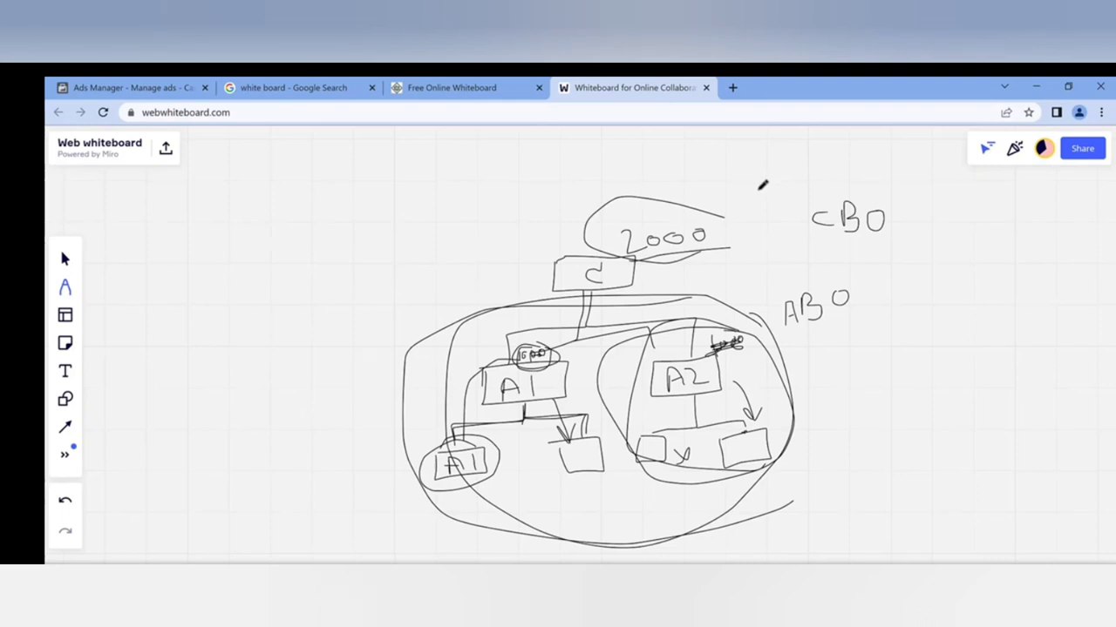
# Outline the ABO and CBO labels and draw an upward arrow to the second child box under A2
pyautogui.moveTo(806, 286)
pyautogui.mouseDown()
pyautogui.moveTo(868, 267)
pyautogui.moveTo(784, 279)
pyautogui.mouseUp()
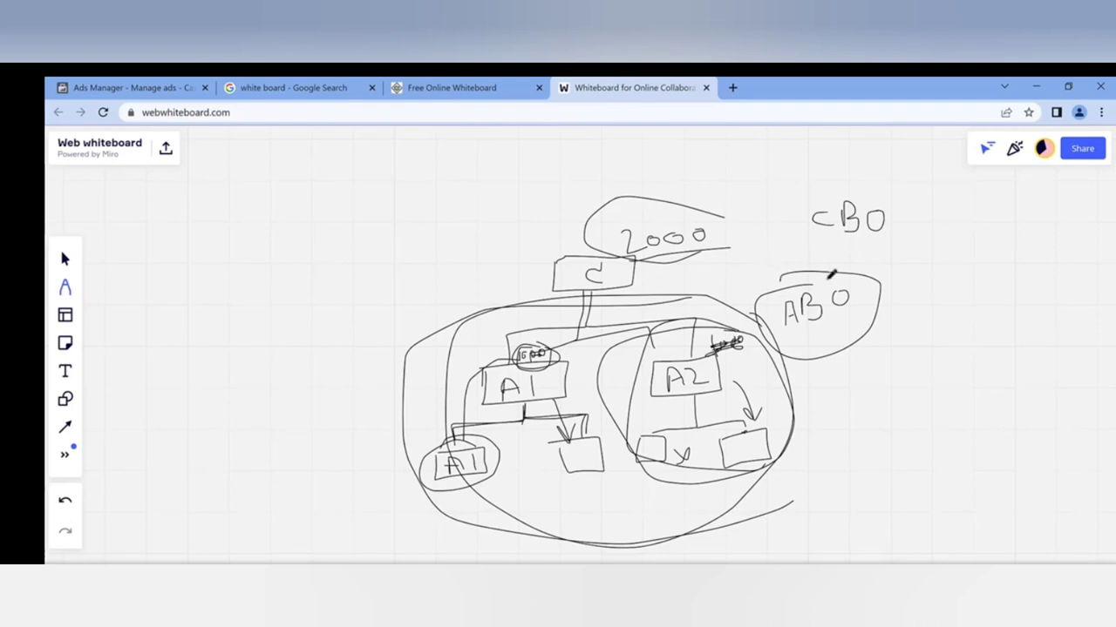
pyautogui.moveTo(778, 288); pyautogui.dragTo(779, 292)
pyautogui.moveTo(776, 285); pyautogui.dragTo(787, 344)
pyautogui.moveTo(876, 326)
pyautogui.mouseDown()
pyautogui.moveTo(873, 279)
pyautogui.moveTo(779, 279)
pyautogui.mouseUp()
pyautogui.moveTo(780, 348); pyautogui.dragTo(874, 328)
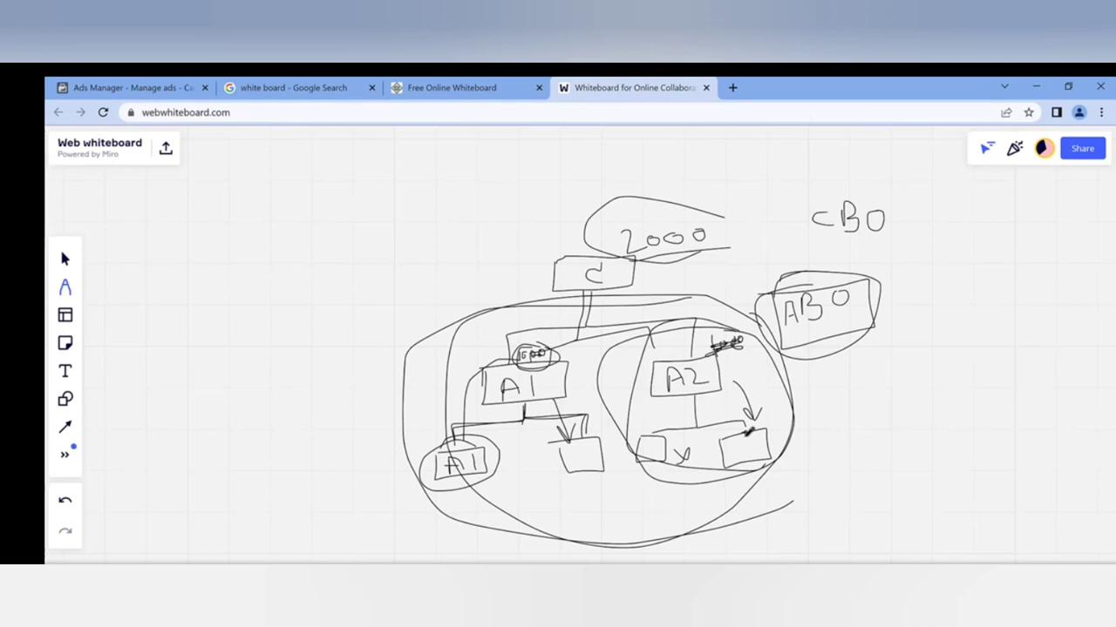
pyautogui.moveTo(771, 520)
pyautogui.mouseDown()
pyautogui.moveTo(740, 462)
pyautogui.moveTo(753, 457)
pyautogui.mouseUp()
pyautogui.moveTo(796, 188)
pyautogui.mouseDown()
pyautogui.moveTo(809, 236)
pyautogui.moveTo(845, 196)
pyautogui.moveTo(814, 191)
pyautogui.mouseUp()
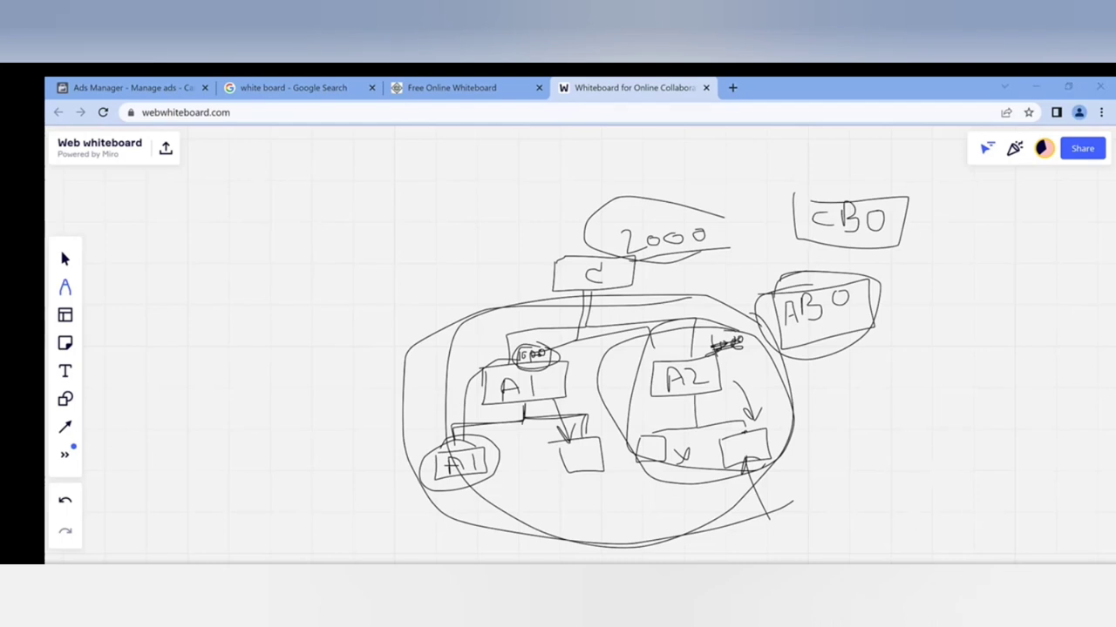
# Switch to Ads Manager and open the Leather Crew | AS1 | Messages ad set for editing
pyautogui.hotkey('alt', 'Tab')
pyautogui.click(170, 88)
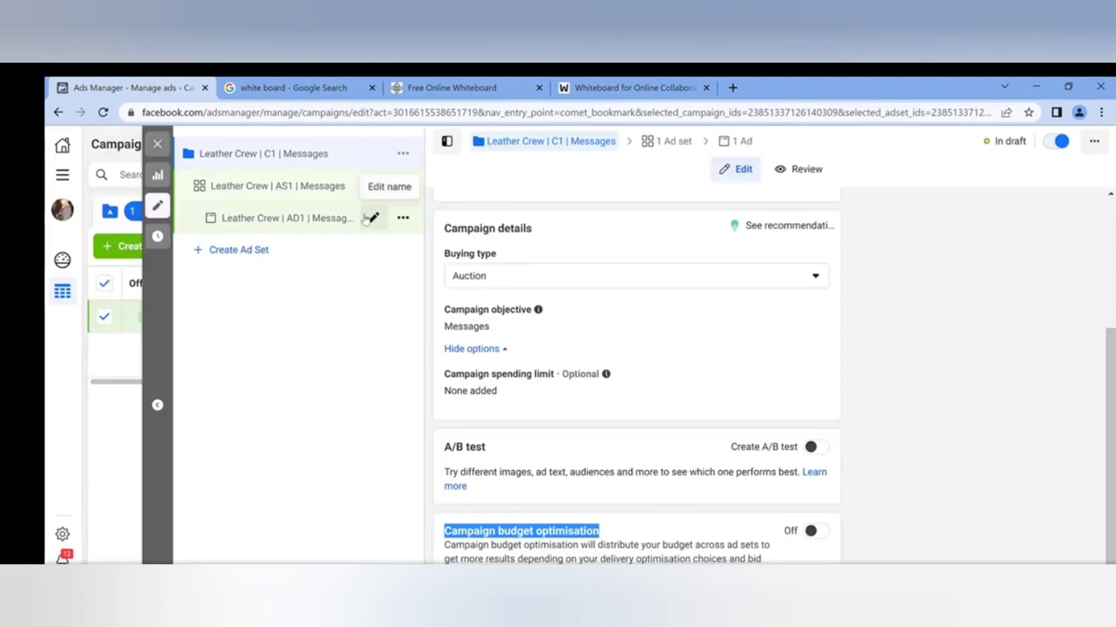
pyautogui.click(974, 428)
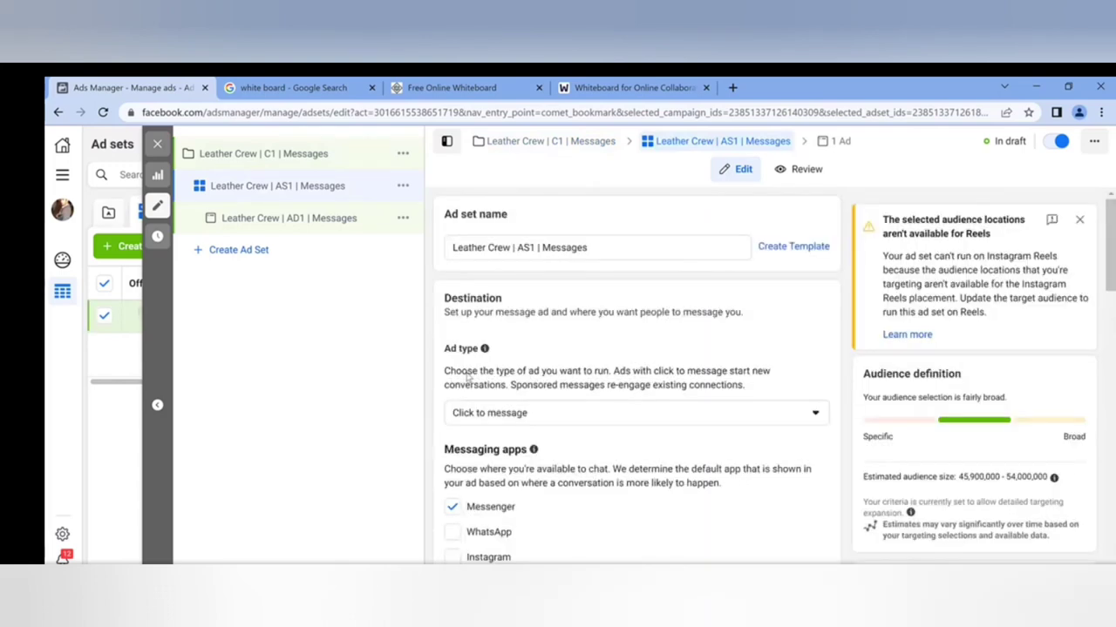
# Set the Facebook Page that receives messages for the ad set to Leather crew
pyautogui.scroll(-4, 493, 281)
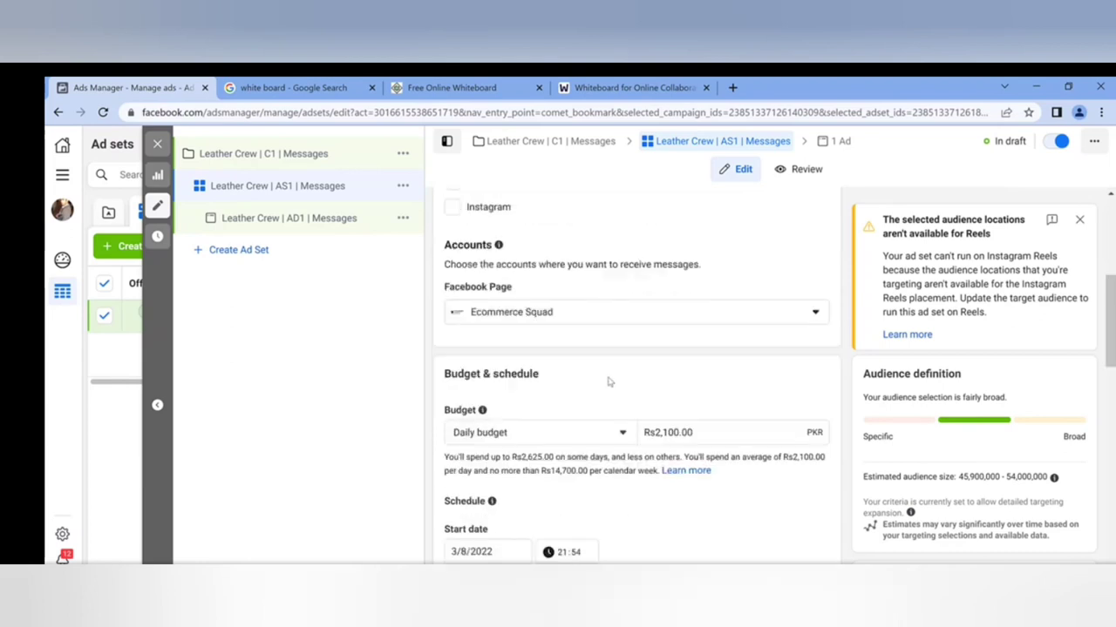
pyautogui.scroll(4, 608, 381)
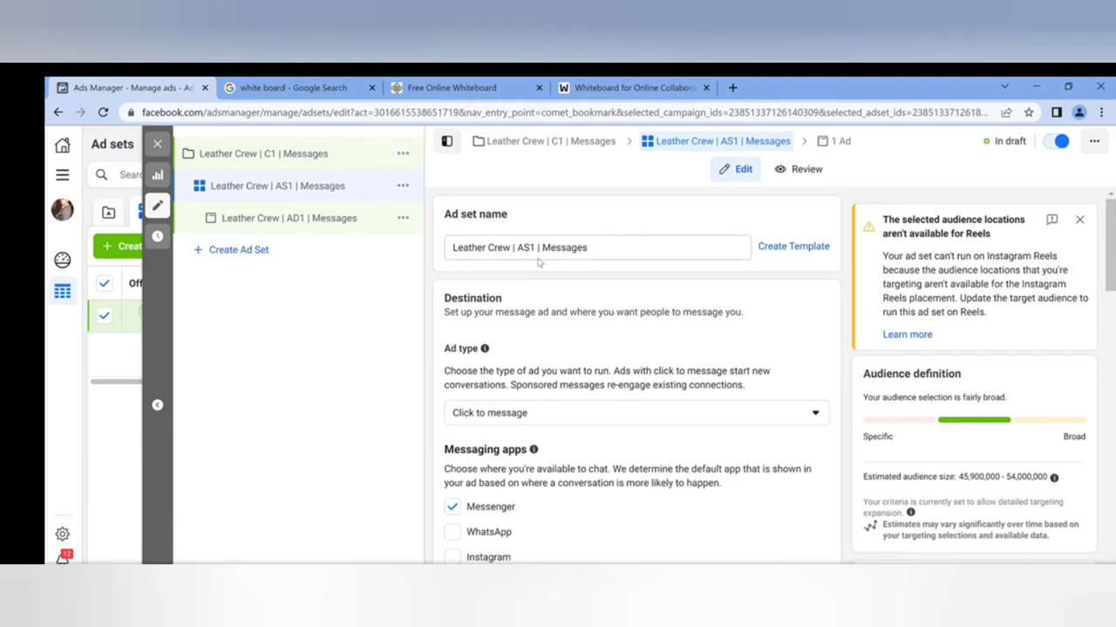
pyautogui.scroll(-2, 538, 262)
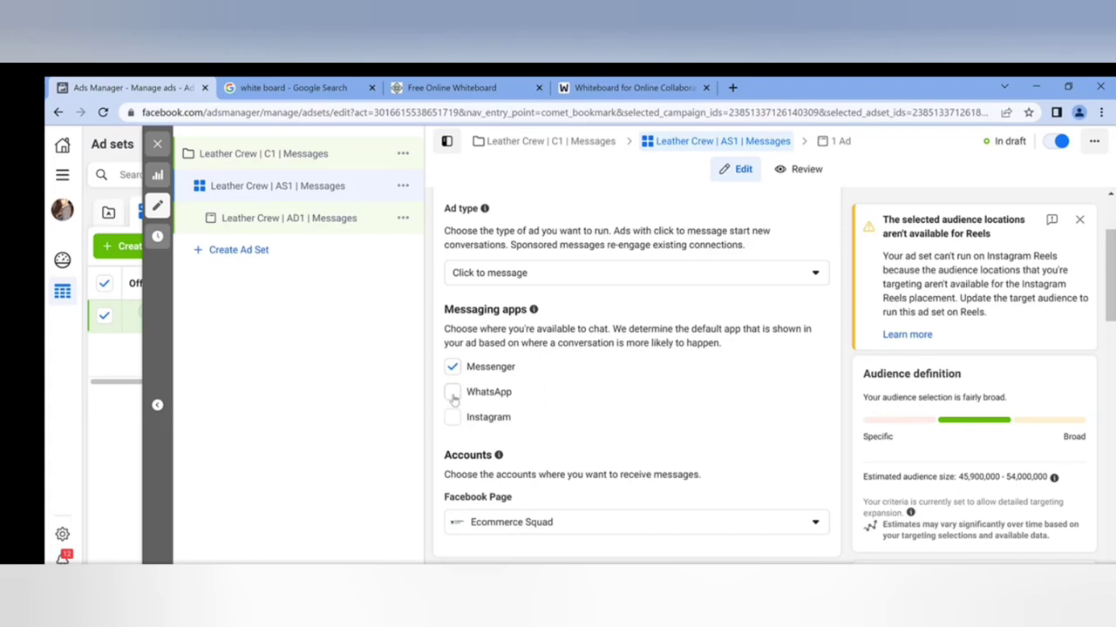
pyautogui.click(563, 528)
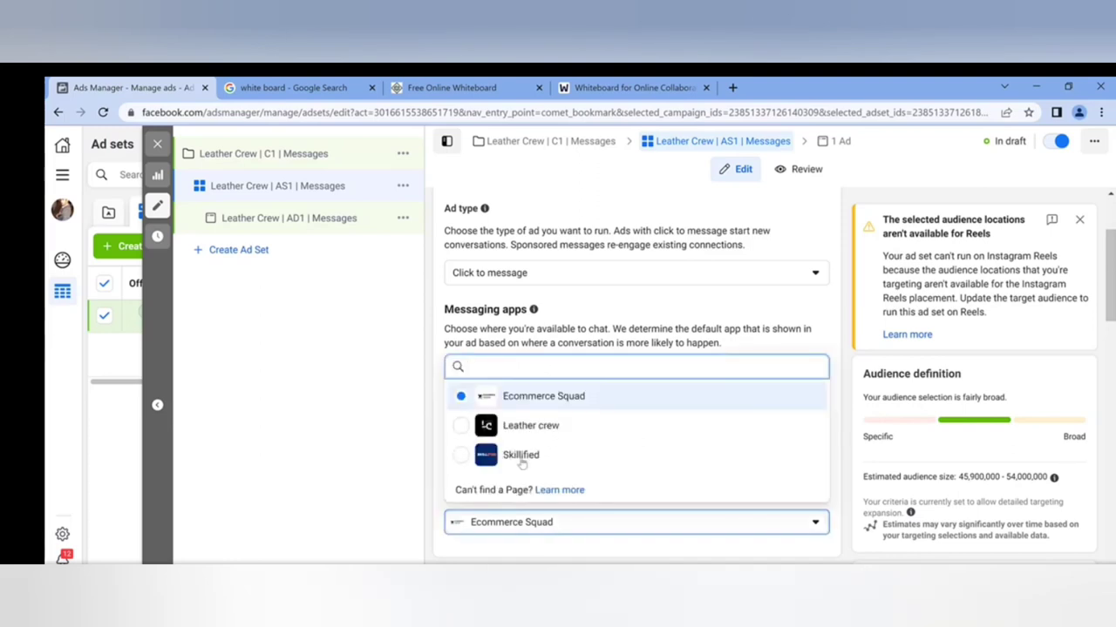
pyautogui.click(530, 425)
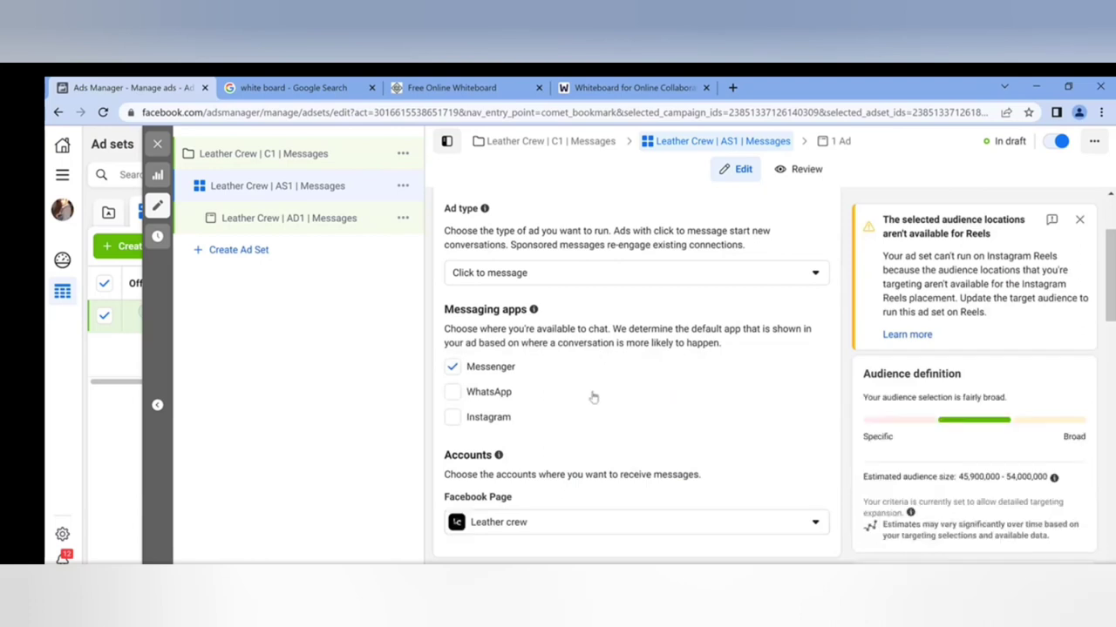
# Try adding WhatsApp to Messenger as a messaging app for the ad set and clear it again
pyautogui.click(452, 392)
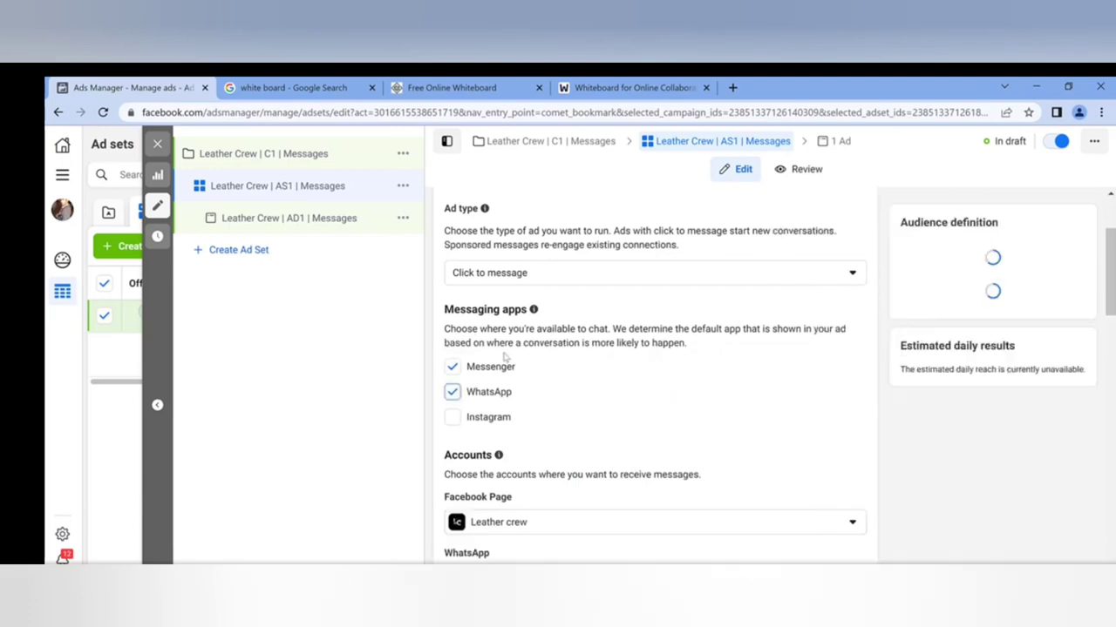
pyautogui.click(467, 396)
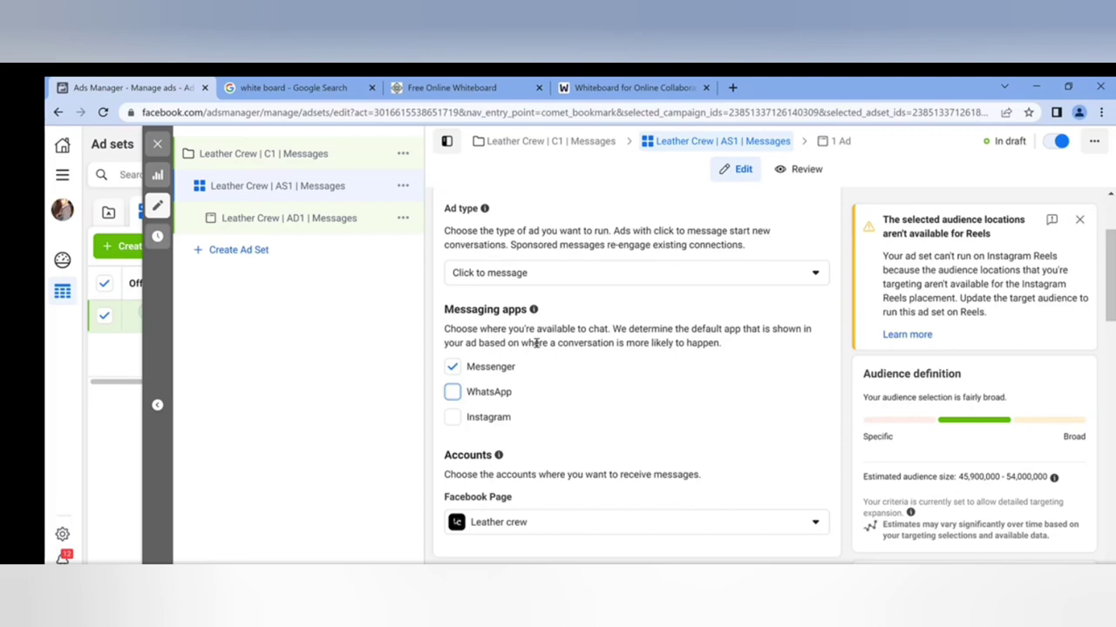
pyautogui.click(453, 392)
pyautogui.click(454, 392)
# Switch the ad set's budget type to Lifetime budget and back to Daily budget
pyautogui.scroll(-3, 585, 392)
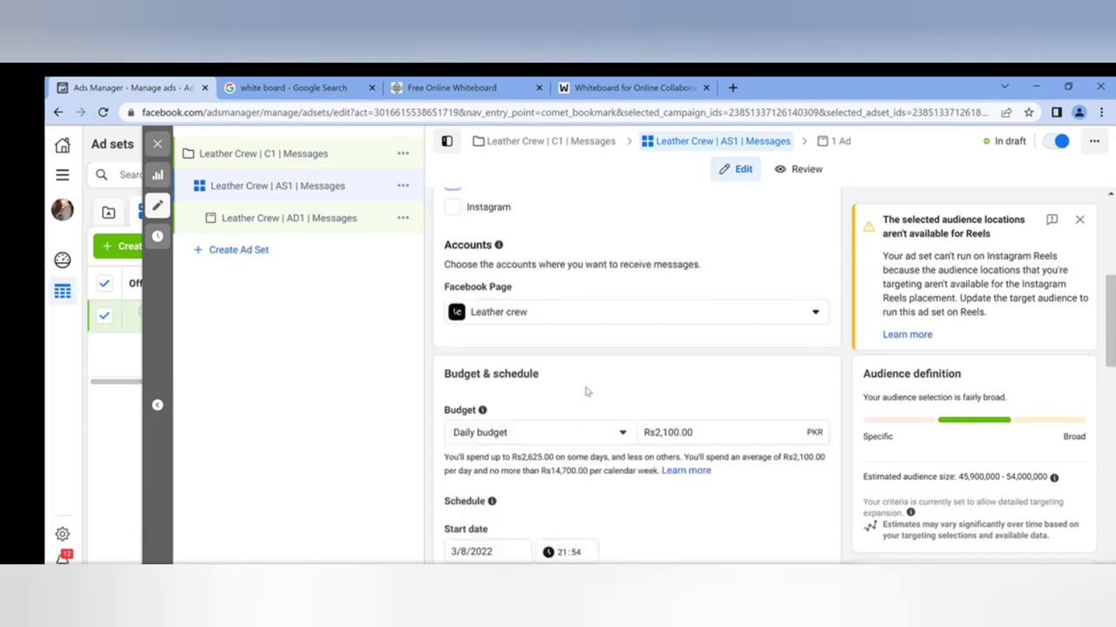
pyautogui.scroll(-1, 586, 392)
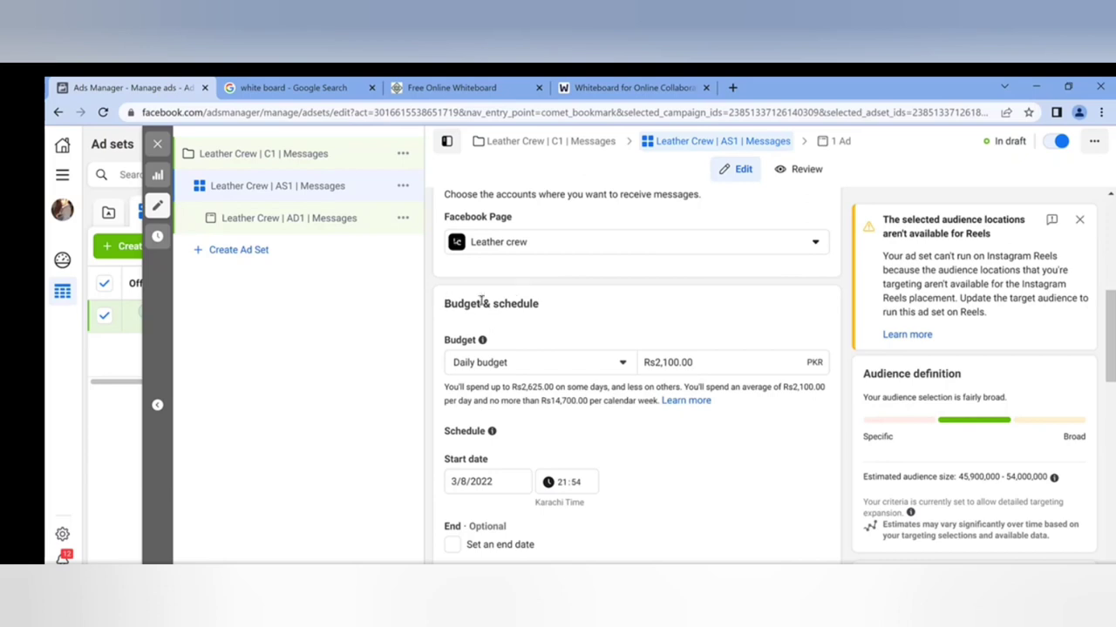
pyautogui.click(586, 361)
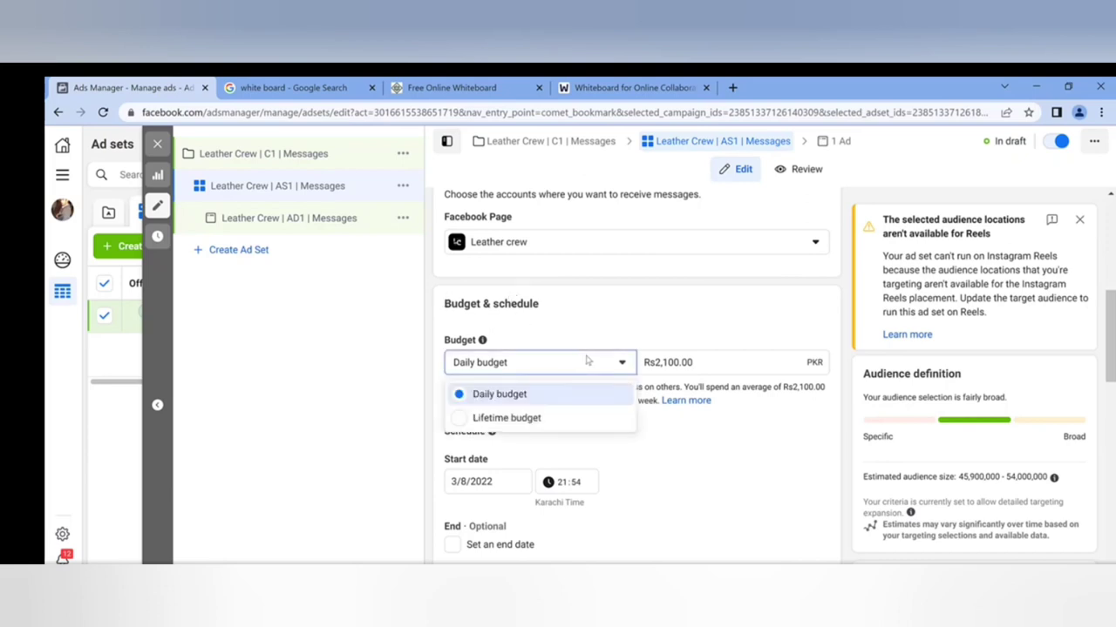
pyautogui.click(526, 419)
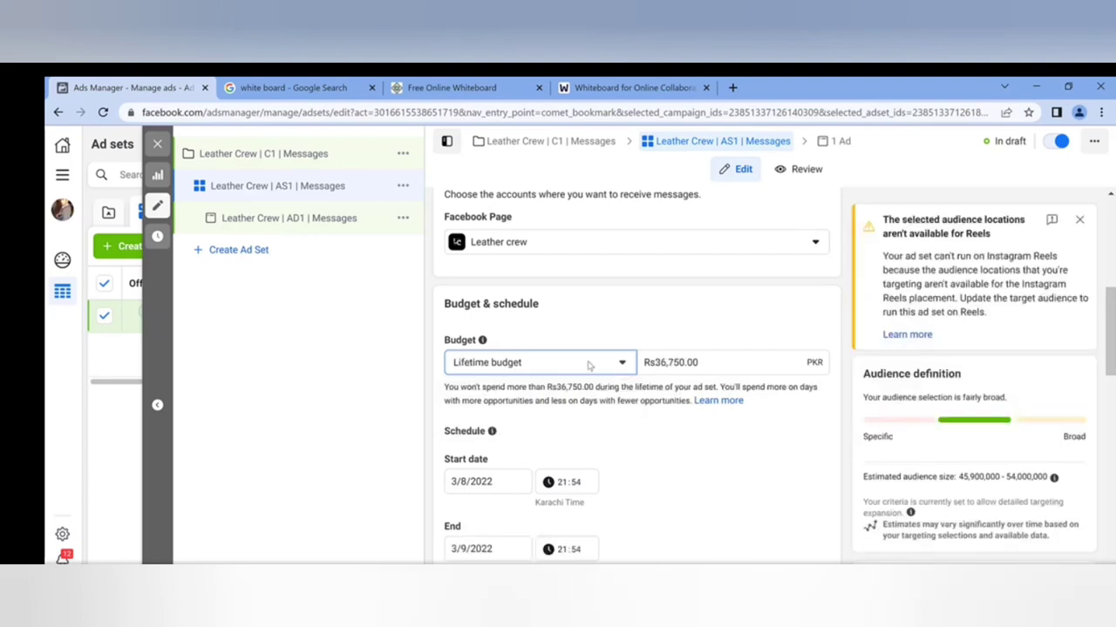
pyautogui.scroll(-1, 523, 423)
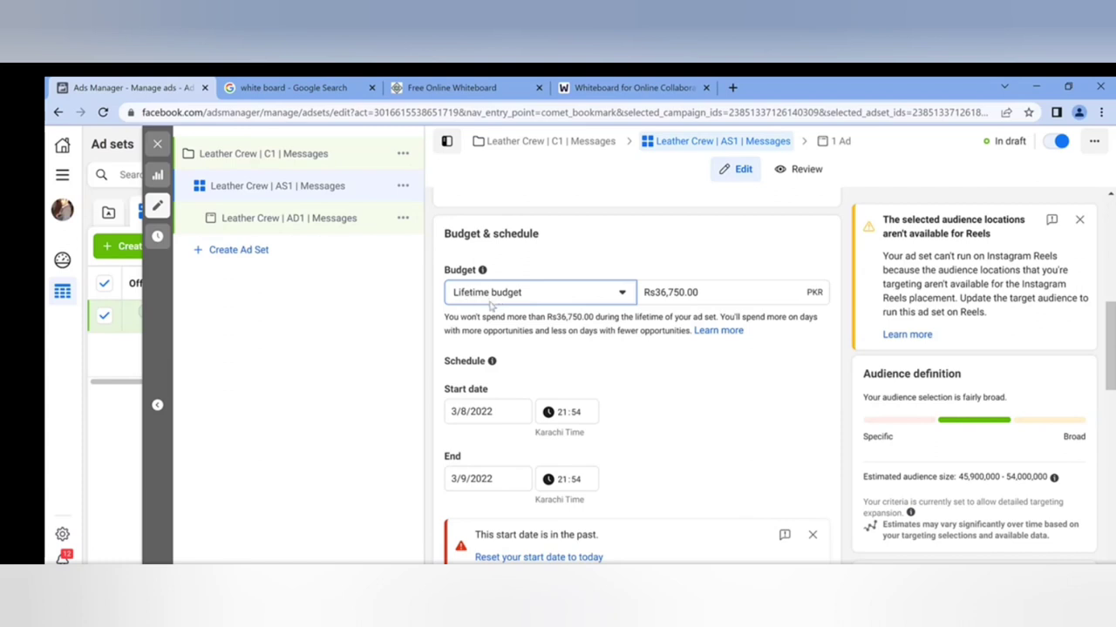
pyautogui.click(621, 296)
pyautogui.click(598, 325)
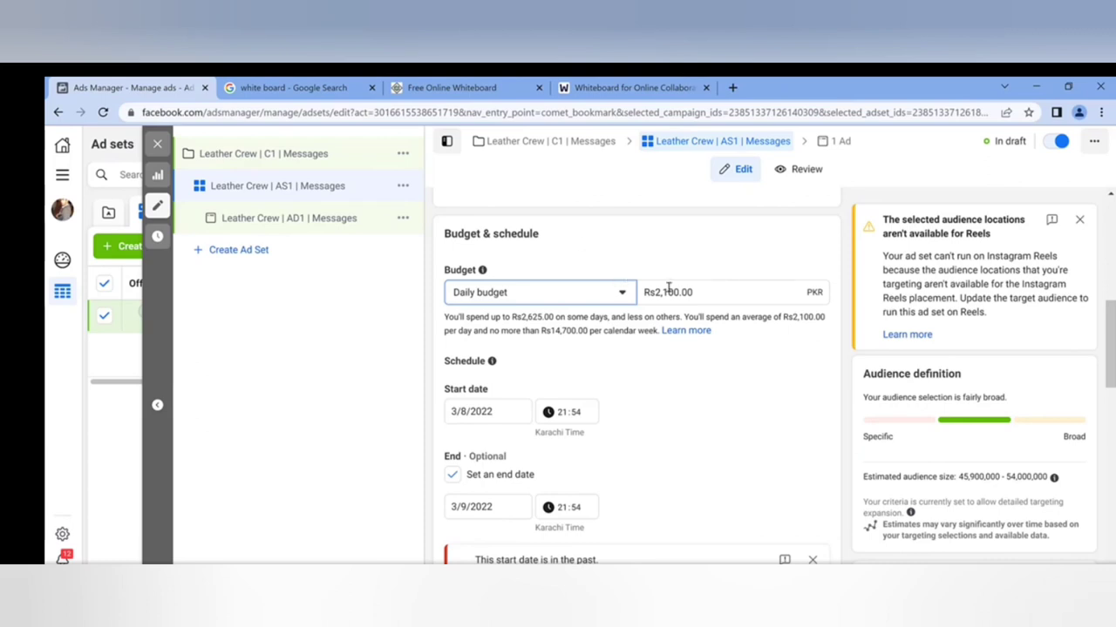
# Try a daily budget of Rs500 for the ad set and replace it with Rs200
pyautogui.moveTo(682, 292); pyautogui.dragTo(652, 294)
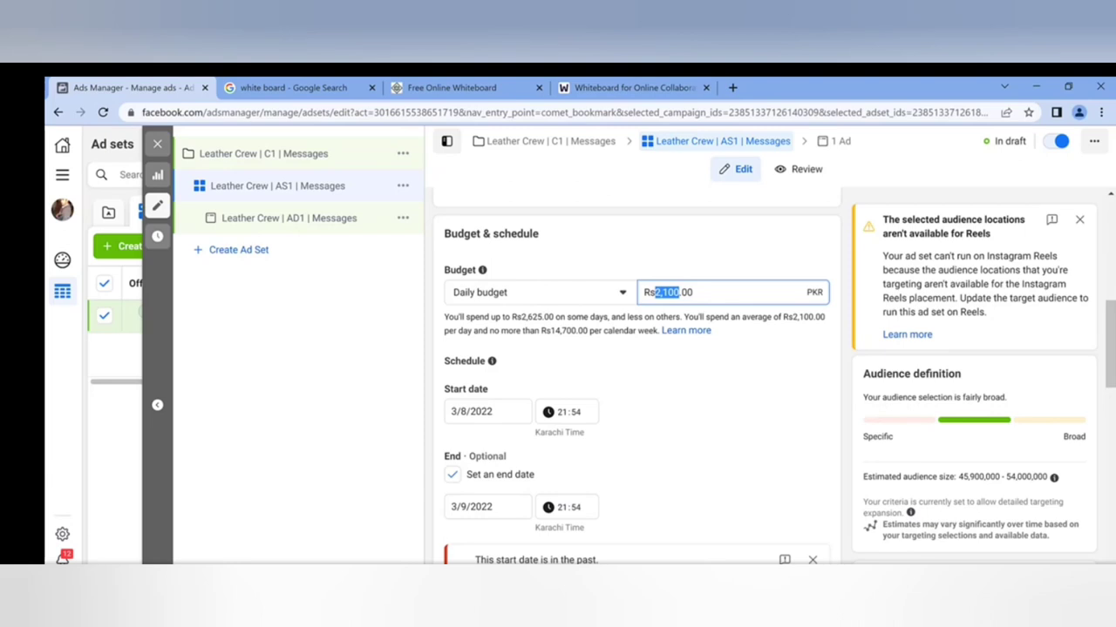
pyautogui.write('500')
pyautogui.press('BackSpace')
pyautogui.press('BackSpace')
pyautogui.press('BackSpace')
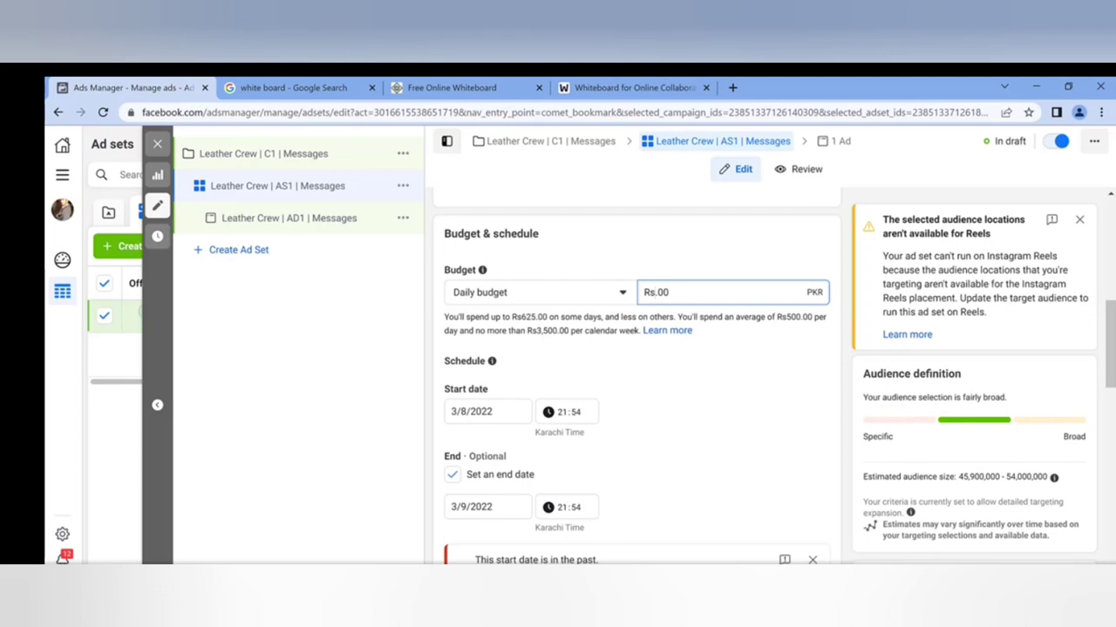
pyautogui.write('200')
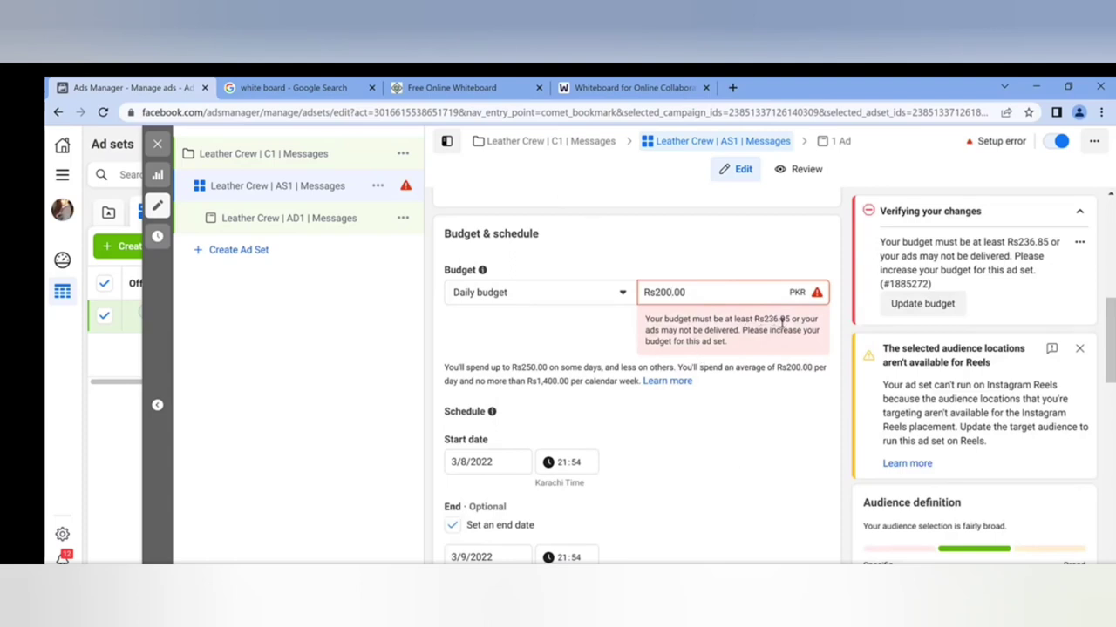
# Set the ad set's daily budget to Rs500, keeping the Daily budget type
pyautogui.moveTo(659, 292)
pyautogui.mouseDown()
pyautogui.moveTo(671, 293)
pyautogui.moveTo(655, 293)
pyautogui.mouseUp()
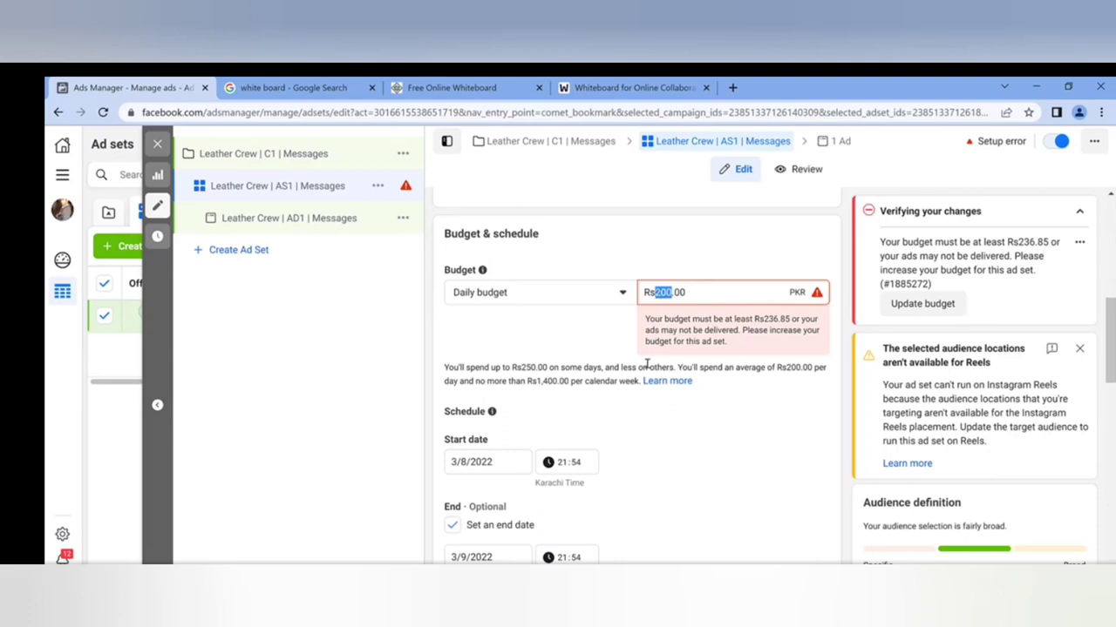
pyautogui.write('500')
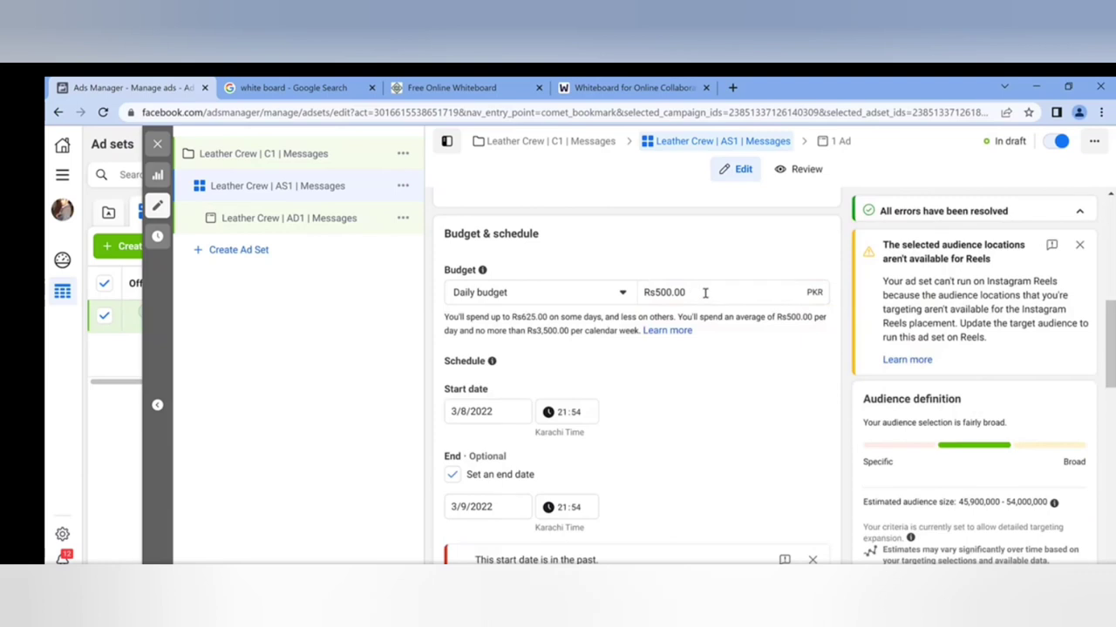
pyautogui.click(704, 293)
pyautogui.click(712, 262)
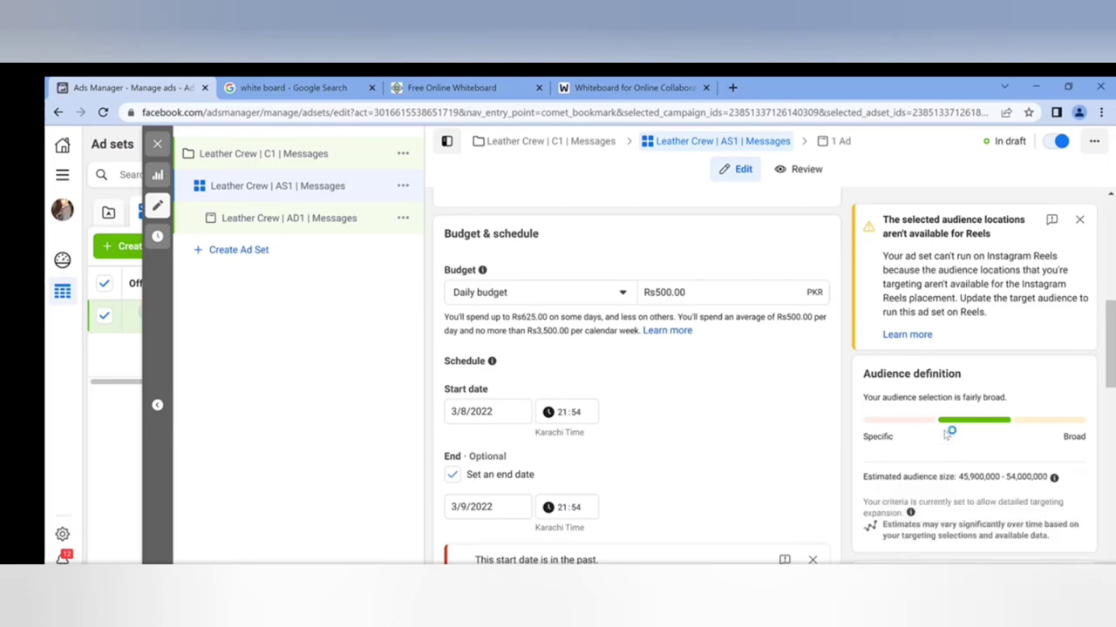
pyautogui.click(705, 290)
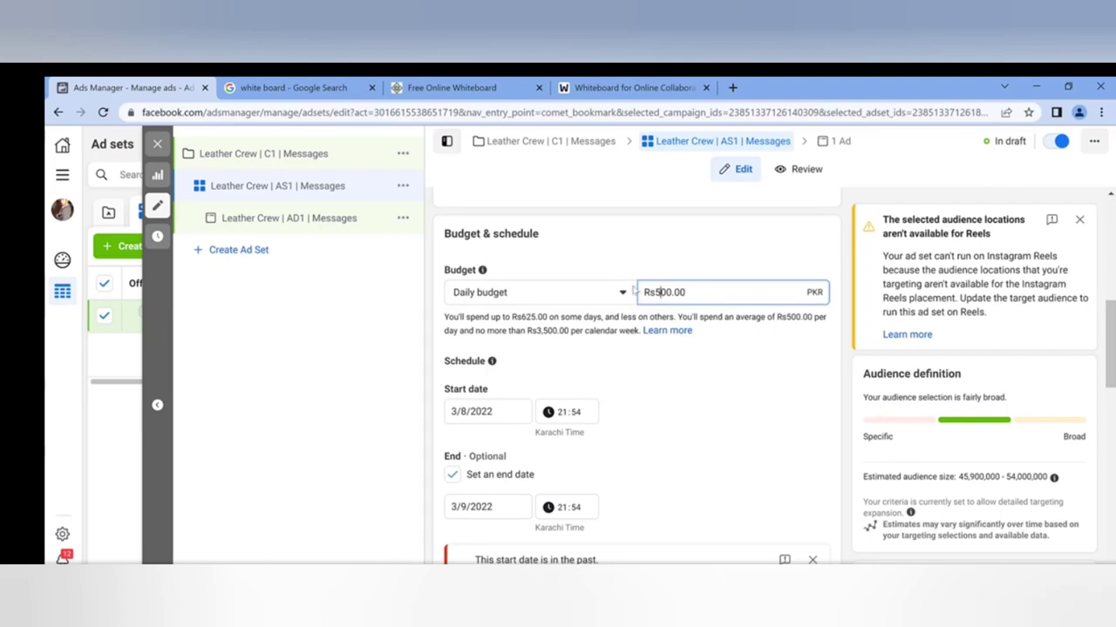
pyautogui.click(503, 293)
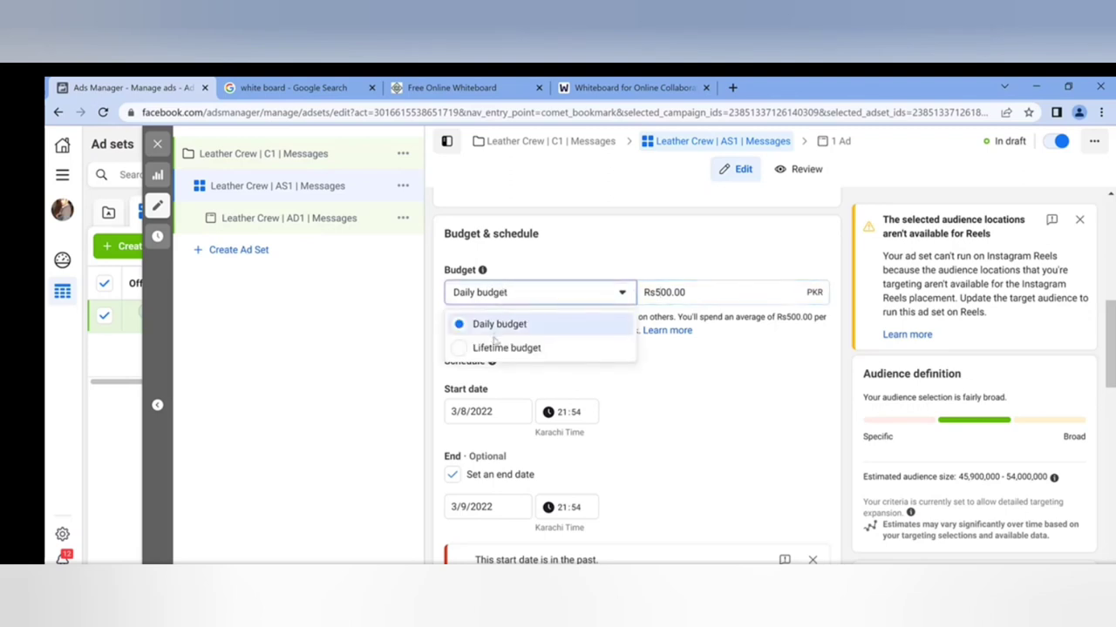
pyautogui.click(569, 262)
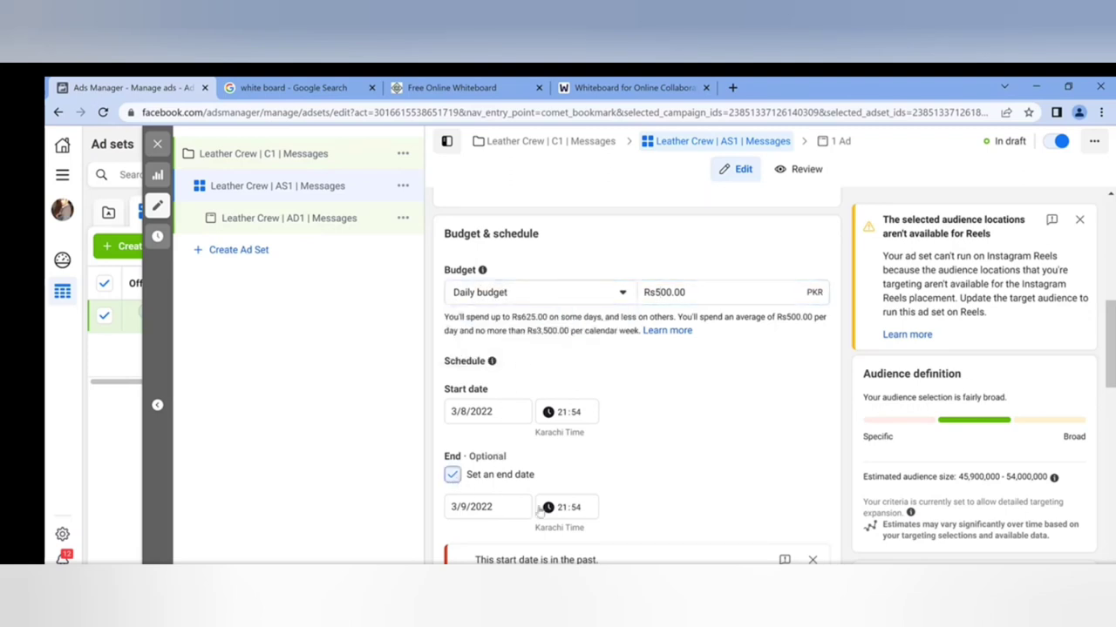
# Remove the ad set's end date and schedule its start for 4/8/2022 at 00:00
pyautogui.click(467, 478)
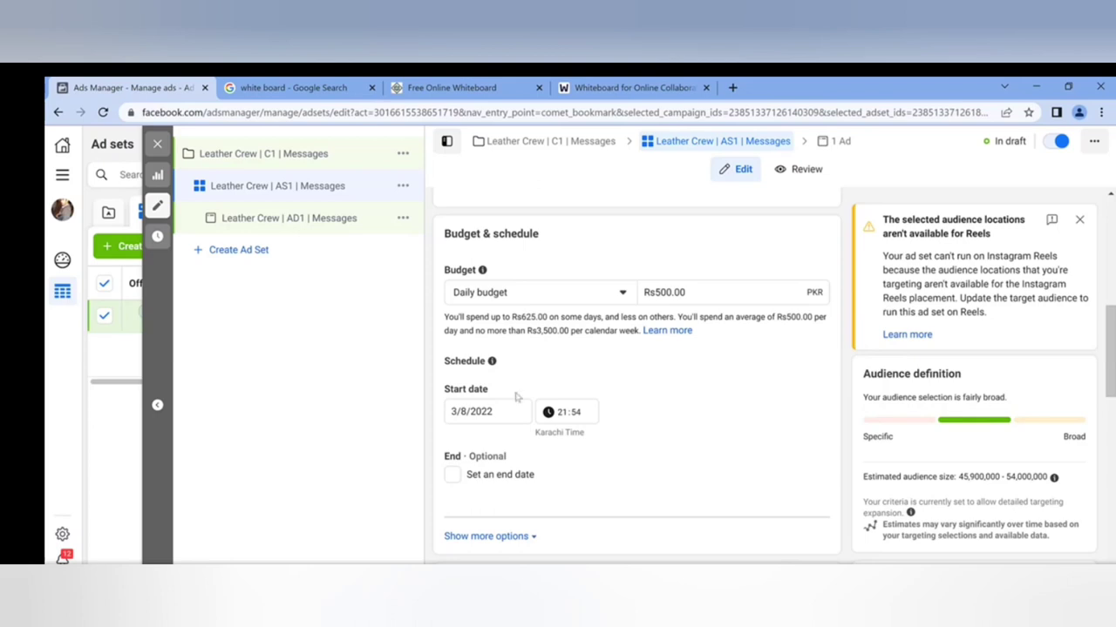
pyautogui.click(561, 415)
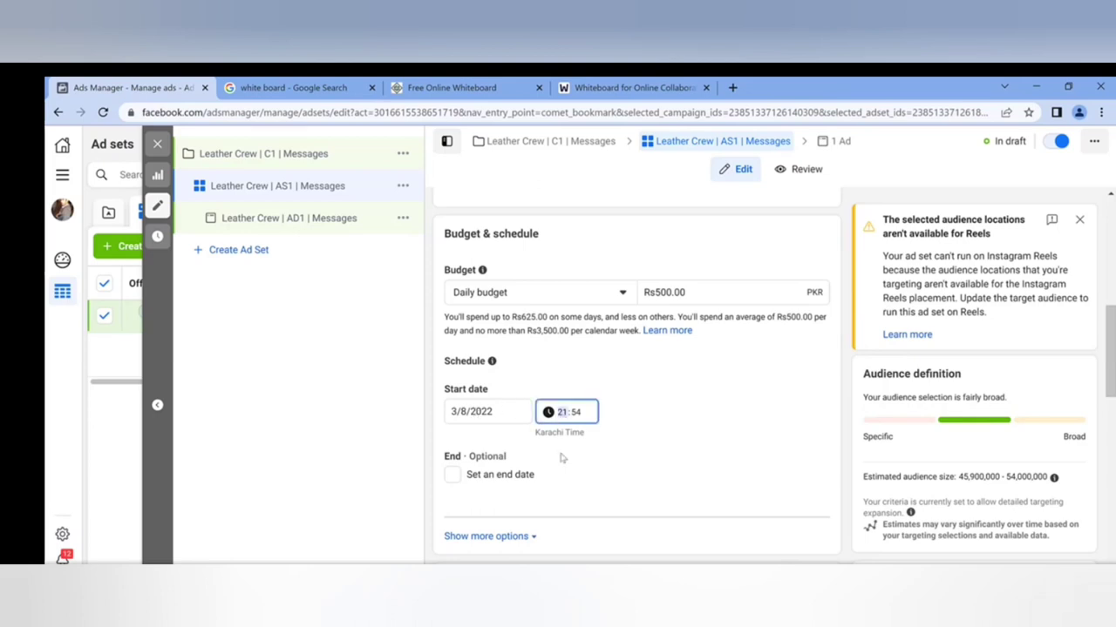
pyautogui.write('00')
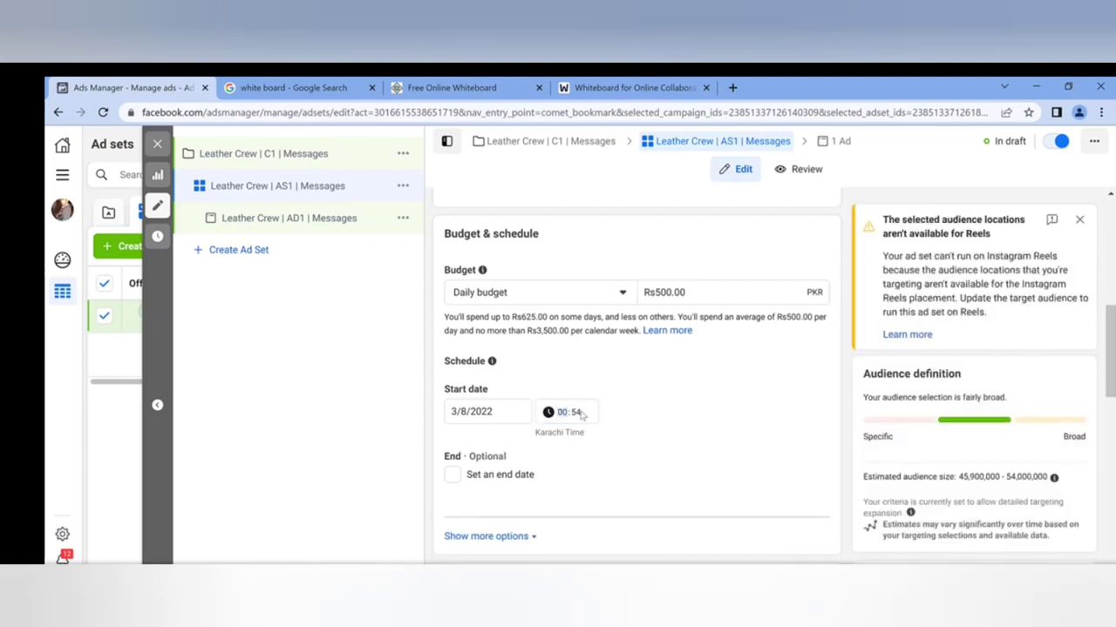
pyautogui.click(579, 415)
pyautogui.write('00')
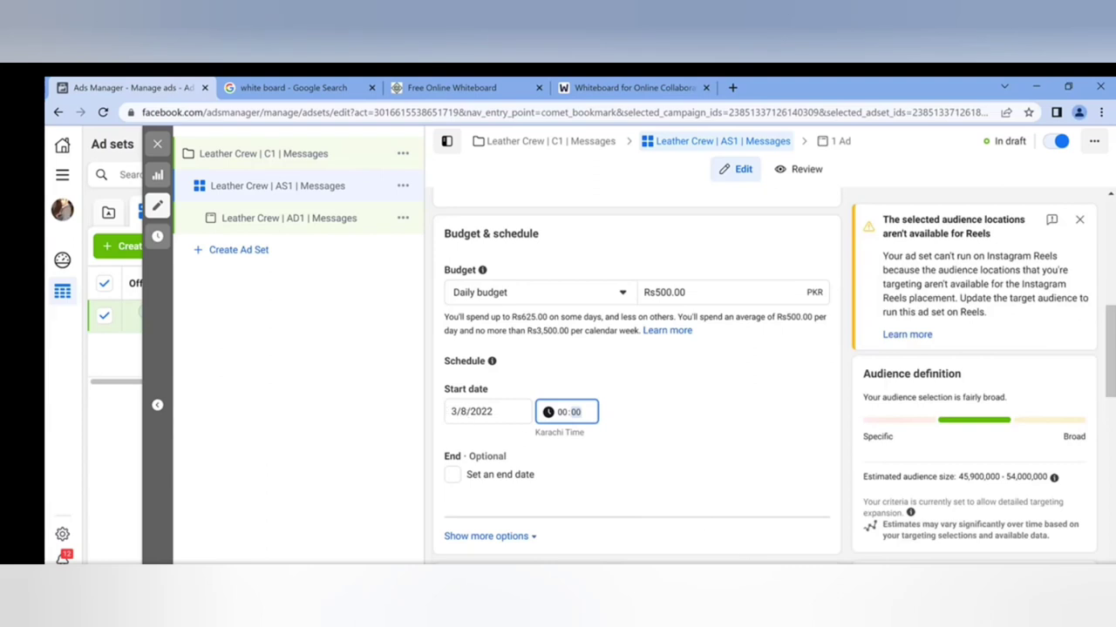
pyautogui.click(462, 415)
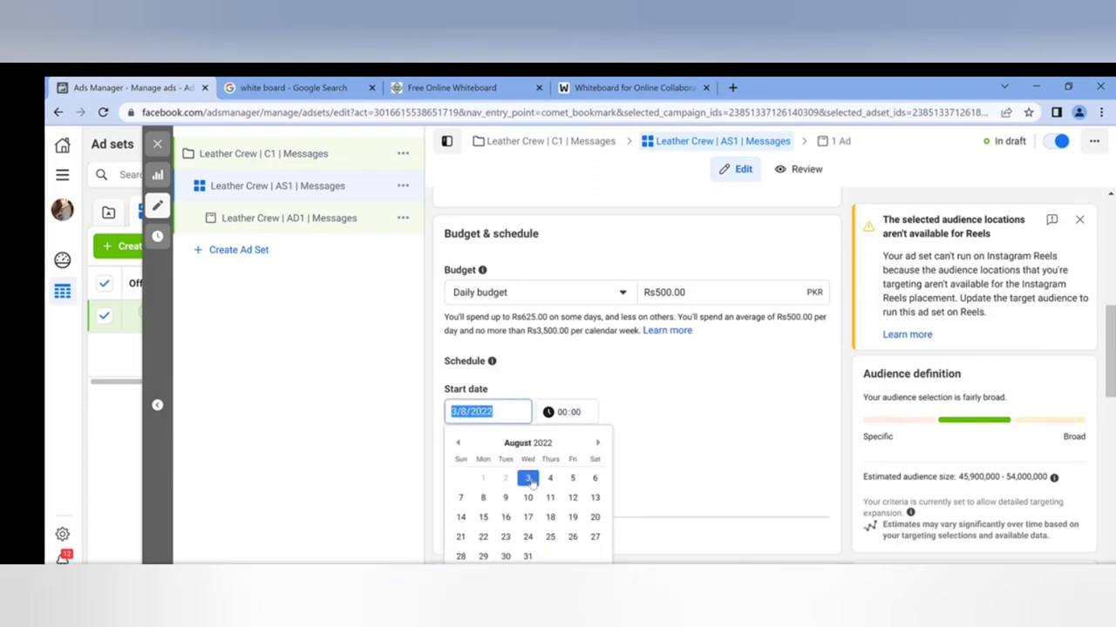
pyautogui.click(550, 478)
pyautogui.click(585, 379)
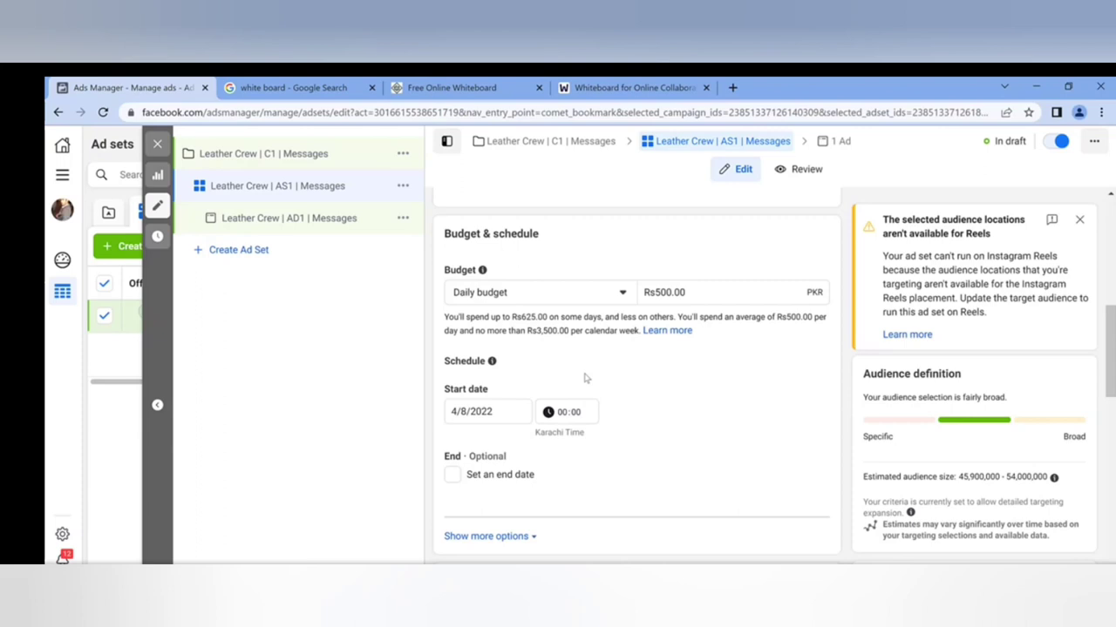
# Dismiss the Lookalike Audience tip and examine the ad set's audience and placement settings
pyautogui.scroll(-3, 586, 378)
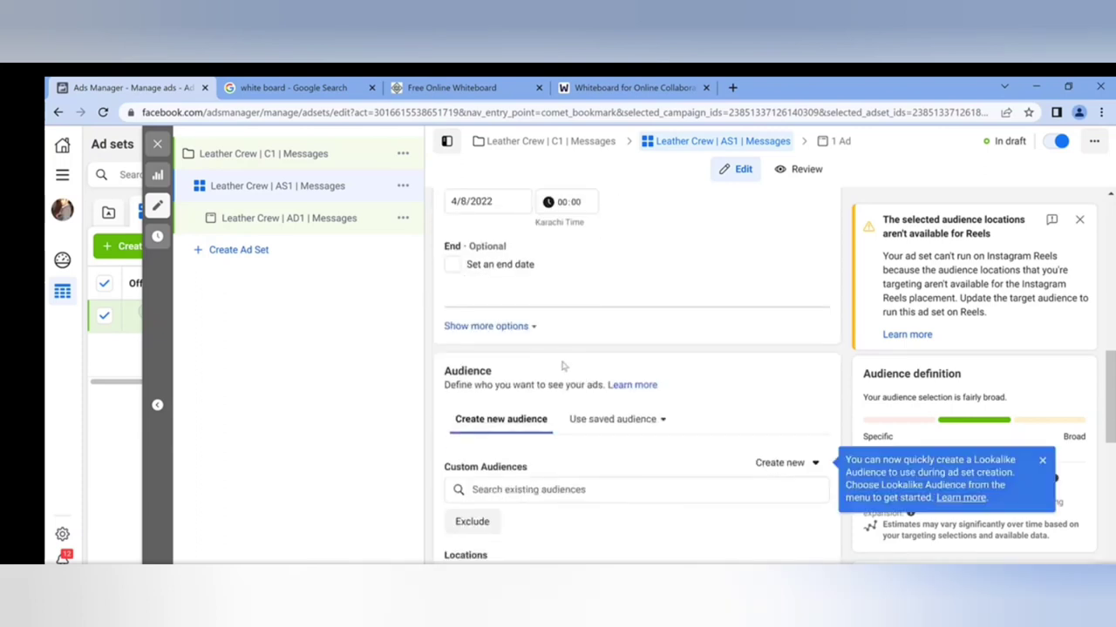
pyautogui.scroll(-2, 563, 366)
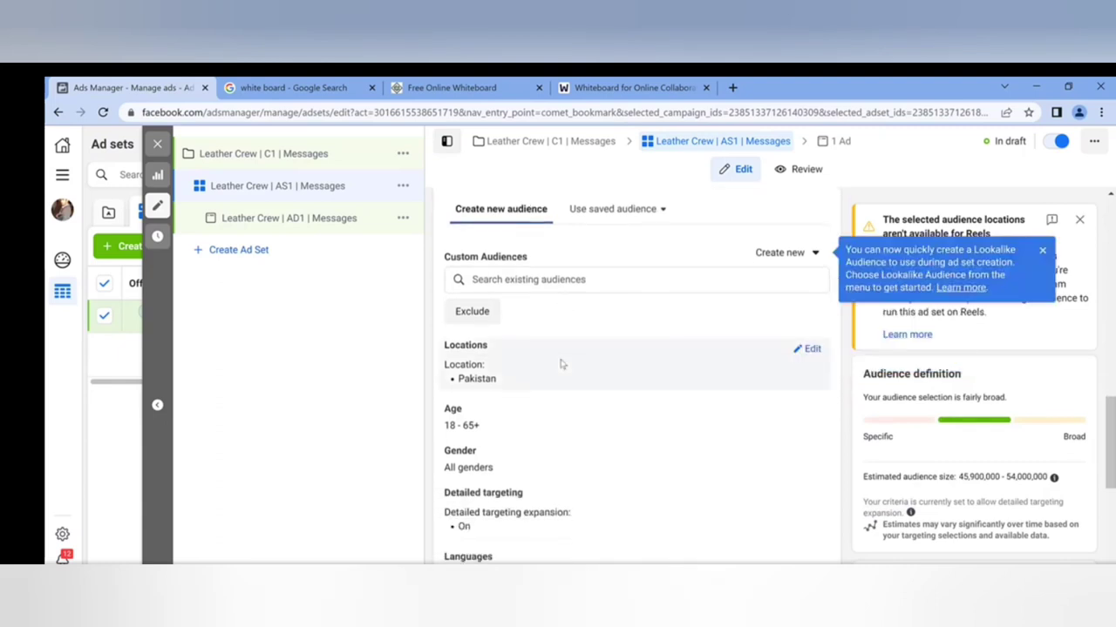
pyautogui.scroll(1, 553, 368)
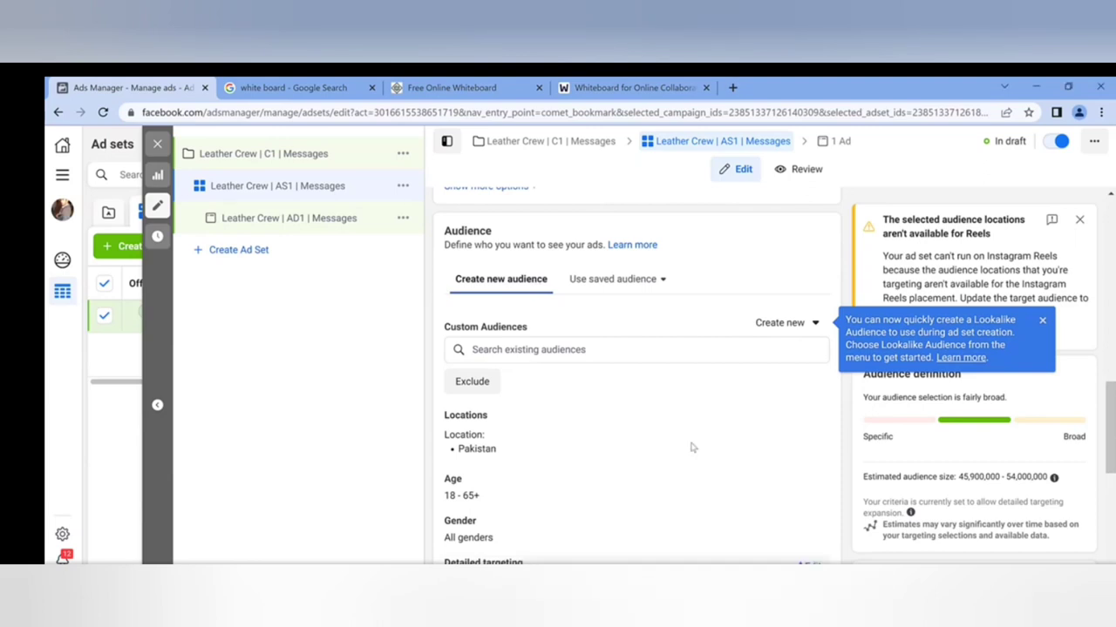
pyautogui.click(1043, 323)
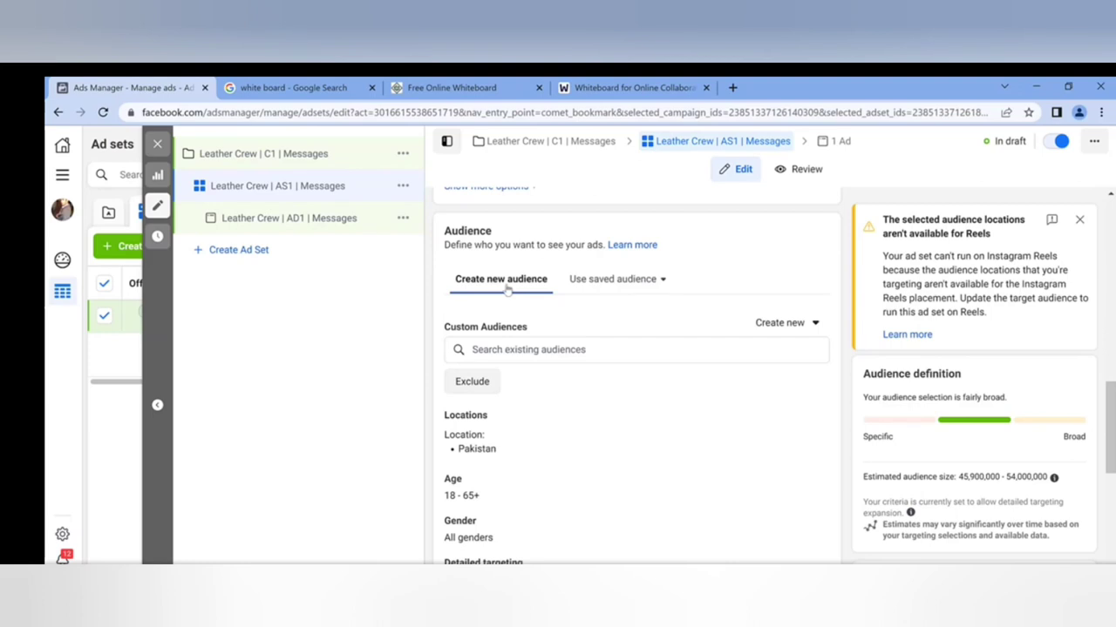
pyautogui.scroll(-5, 506, 291)
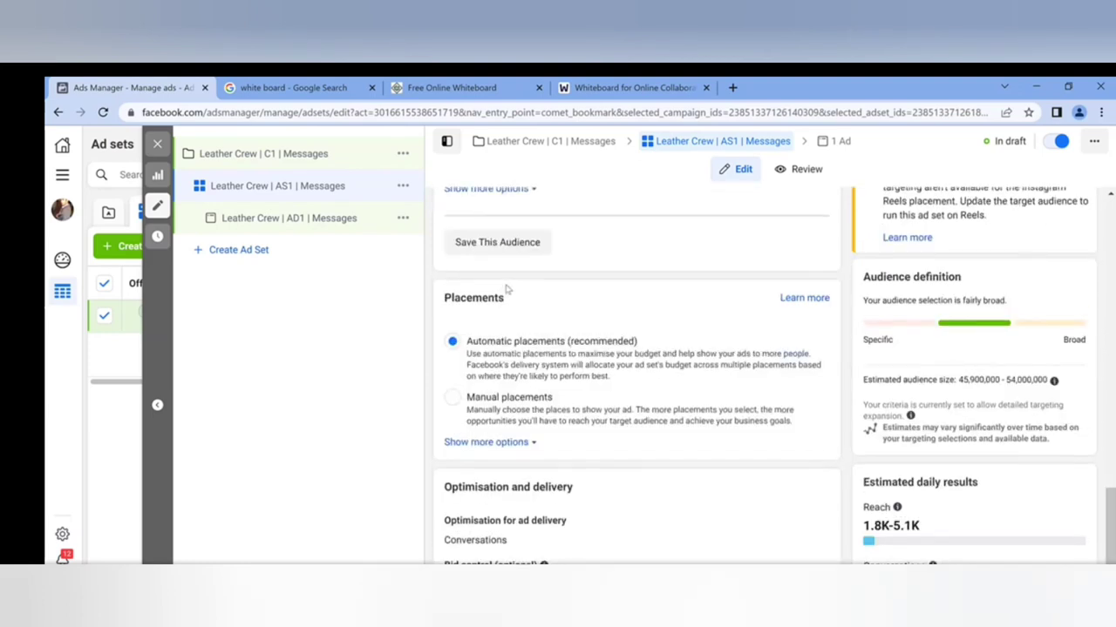
# Examine the ad set's audience settings, including custom audiences, locations, age, gender and detailed targeting
pyautogui.scroll(5, 506, 290)
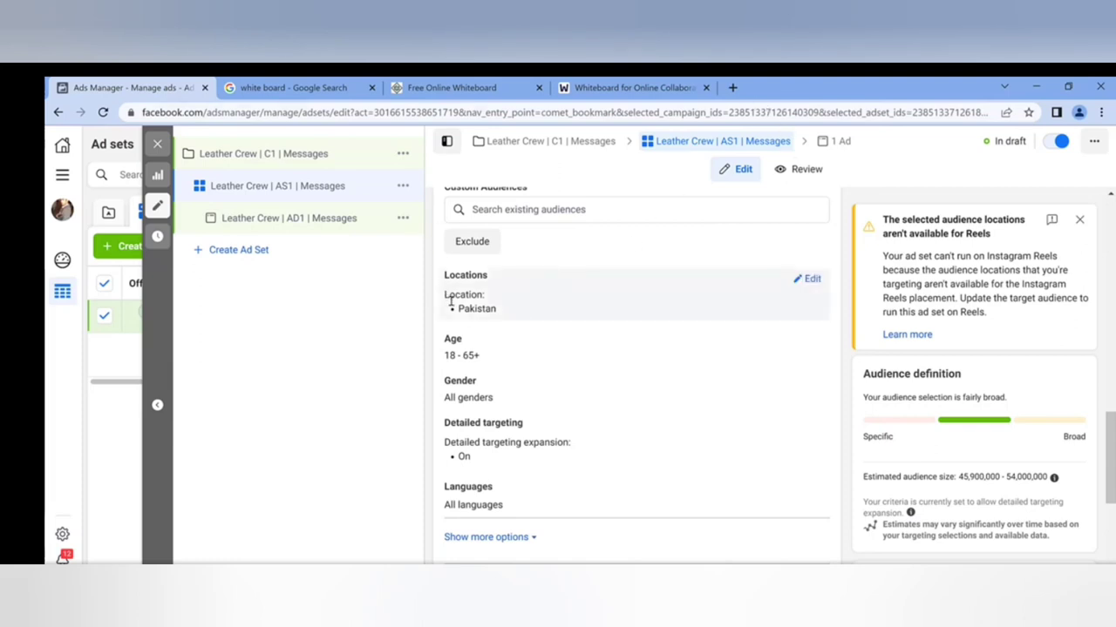
pyautogui.moveTo(448, 279)
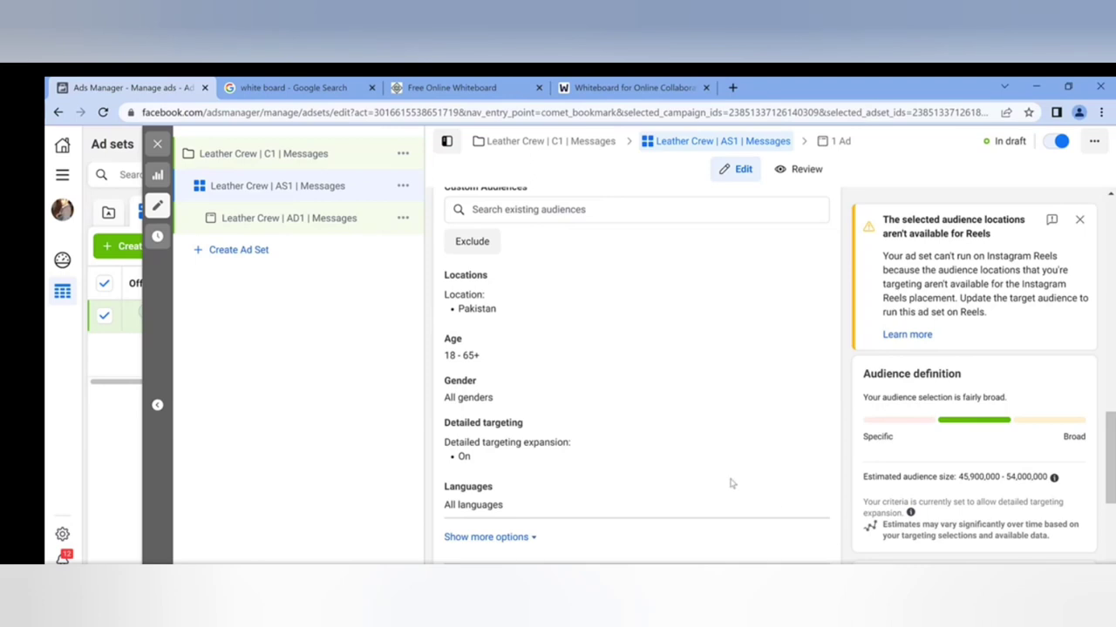
pyautogui.scroll(3, 672, 404)
pyautogui.scroll(-1, 672, 403)
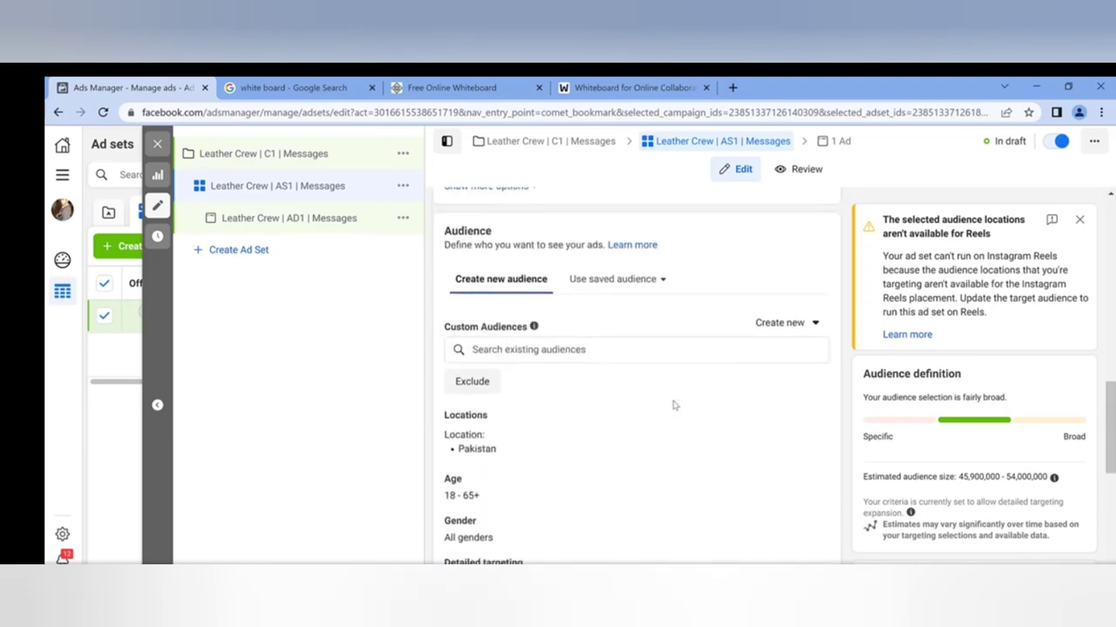
pyautogui.scroll(-1, 689, 382)
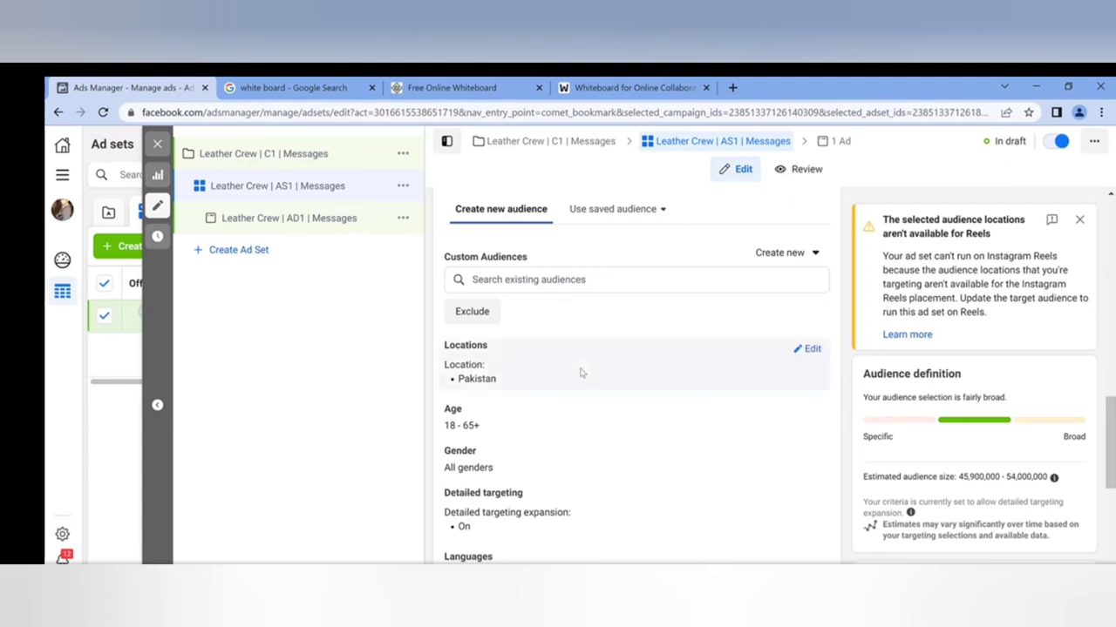
pyautogui.scroll(1, 552, 351)
# Review the ad set from its name, messaging apps and Facebook Page through the budget and schedule to the audience section
pyautogui.scroll(10, 553, 347)
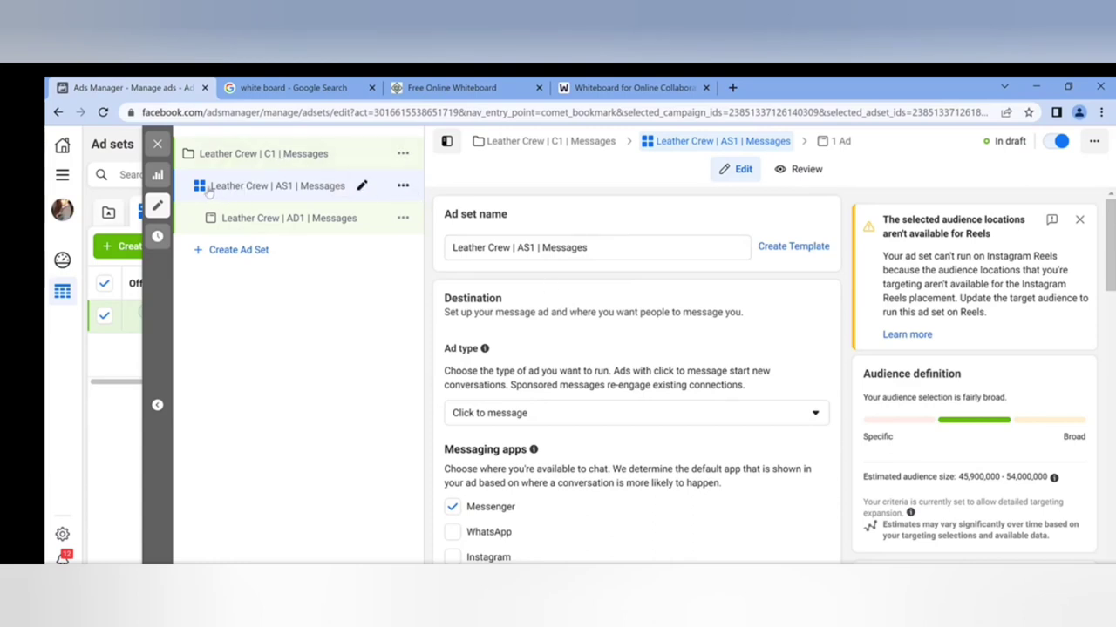
pyautogui.click(618, 243)
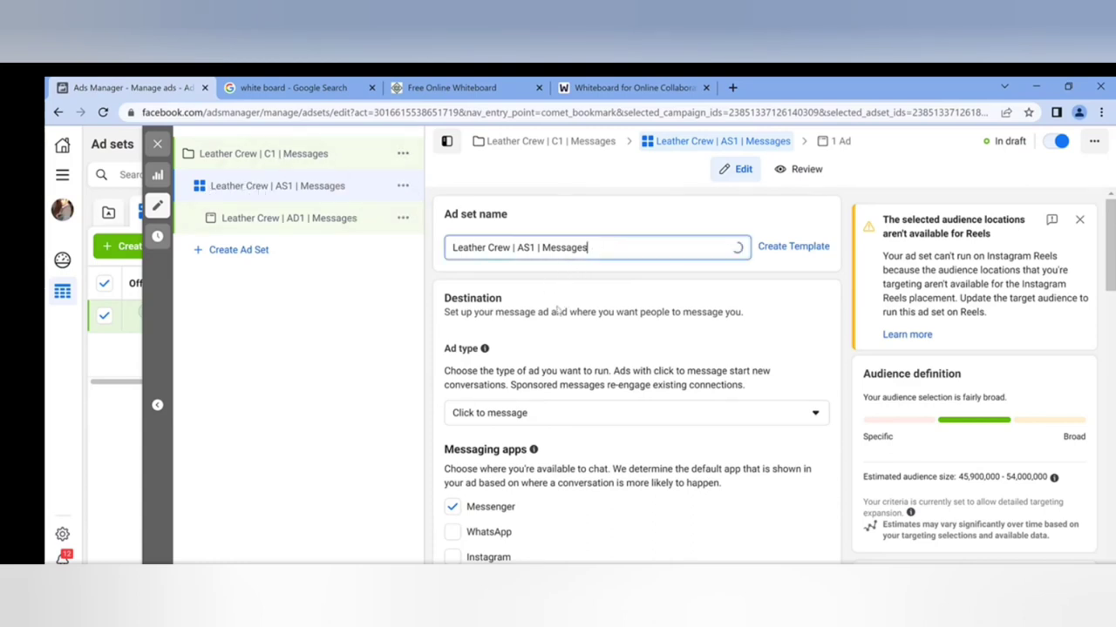
pyautogui.scroll(-2, 553, 312)
pyautogui.scroll(-1, 553, 312)
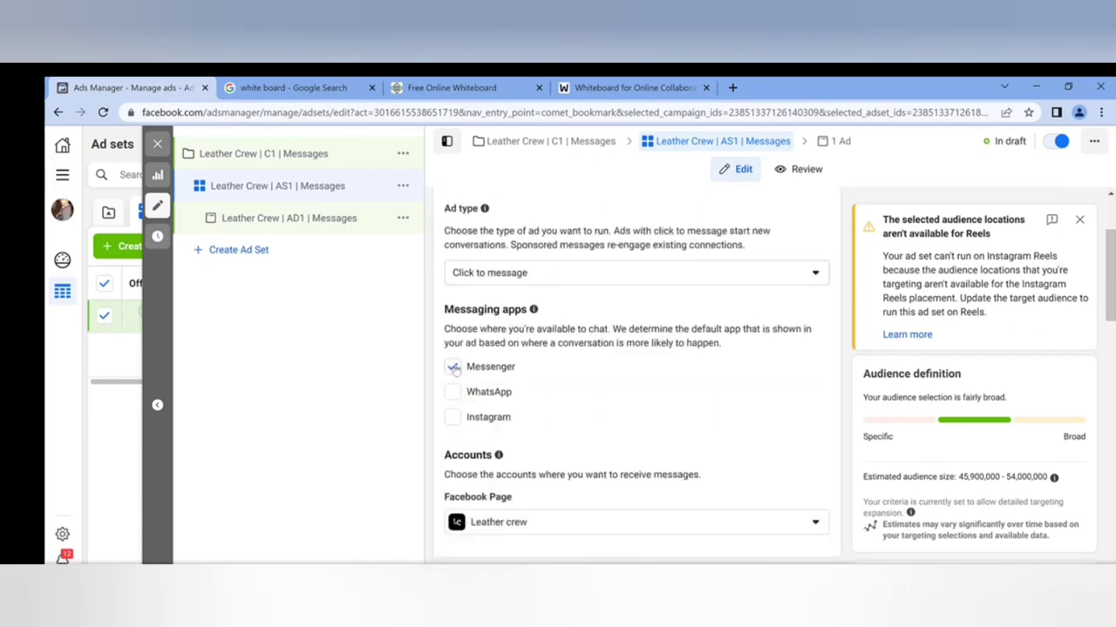
pyautogui.scroll(-7, 558, 366)
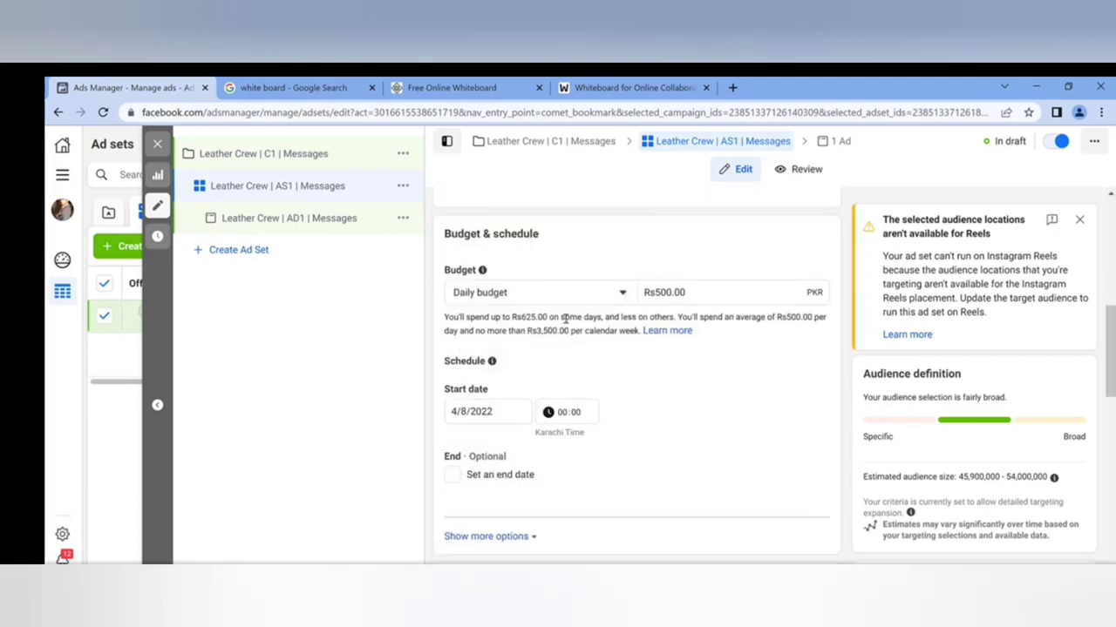
pyautogui.scroll(-5, 685, 302)
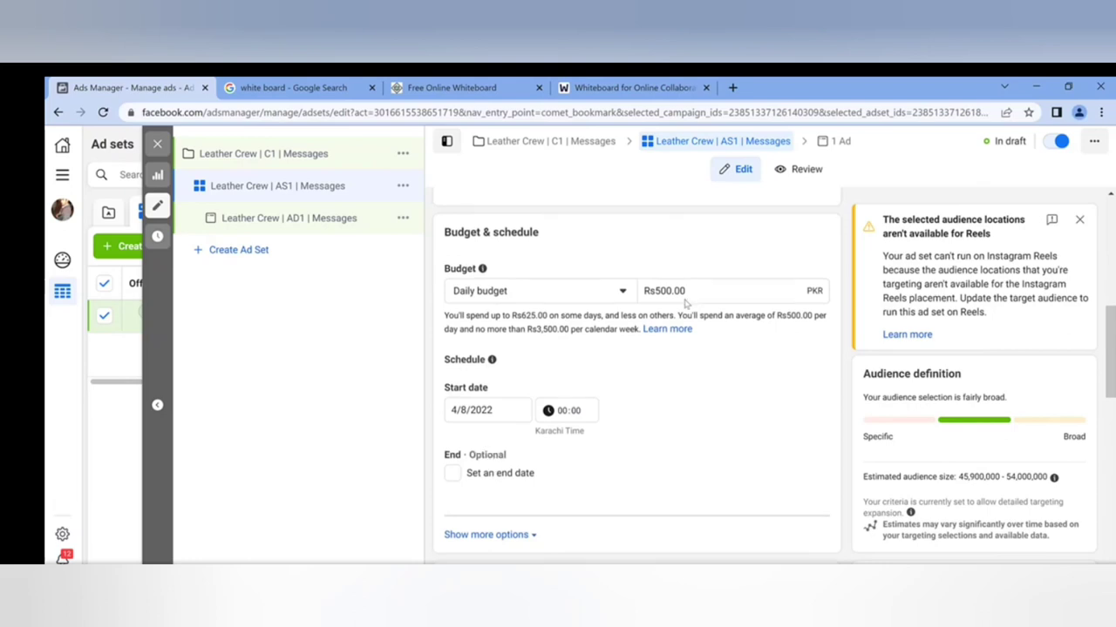
pyautogui.scroll(-1, 685, 302)
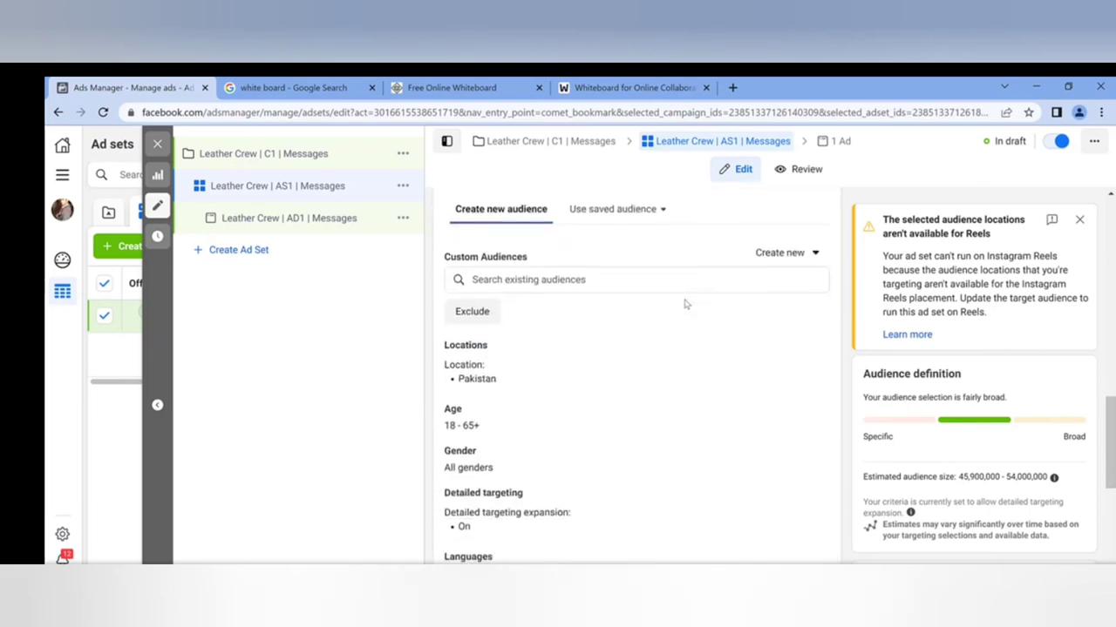
pyautogui.scroll(1, 685, 302)
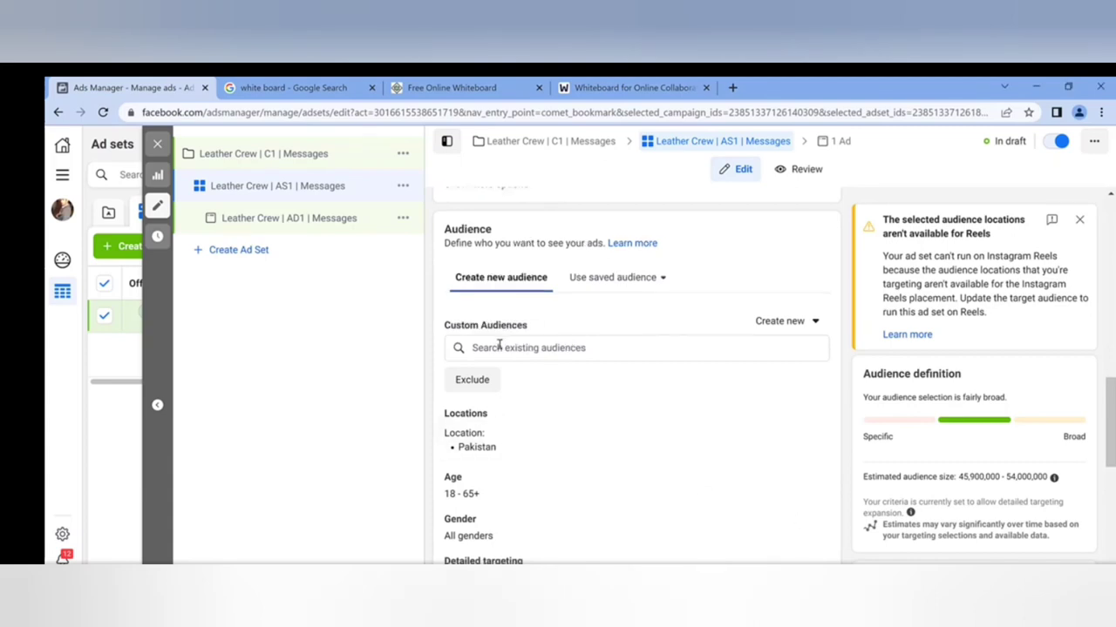
pyautogui.scroll(-1, 514, 327)
pyautogui.scroll(1, 558, 331)
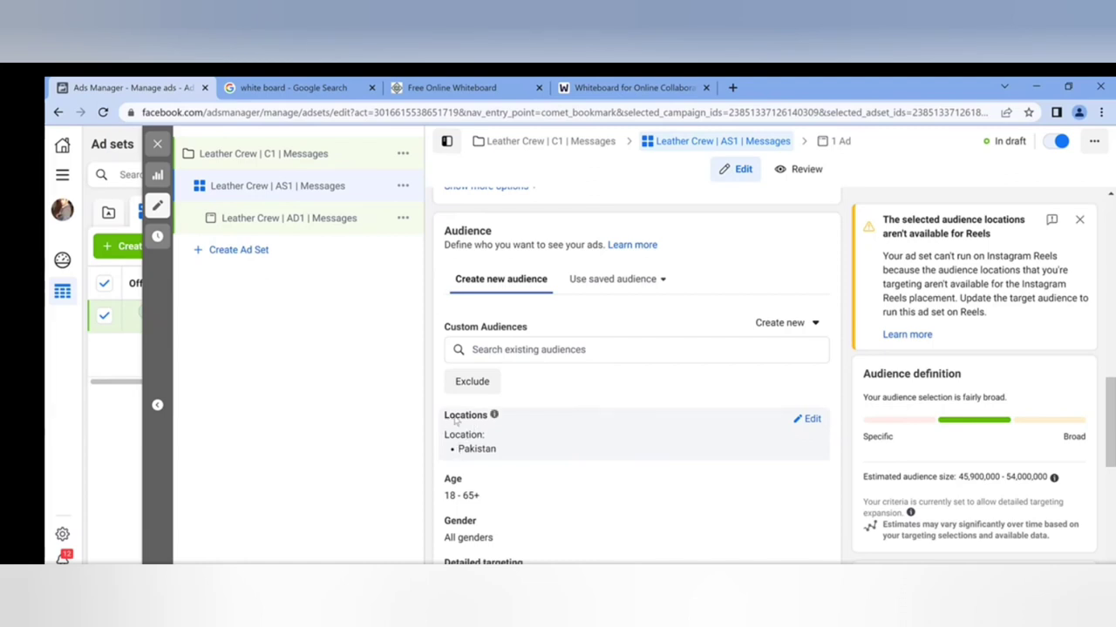
# Edit the audience locations and restrict targeting to People living in this location
pyautogui.click(810, 420)
pyautogui.scroll(-1, 462, 498)
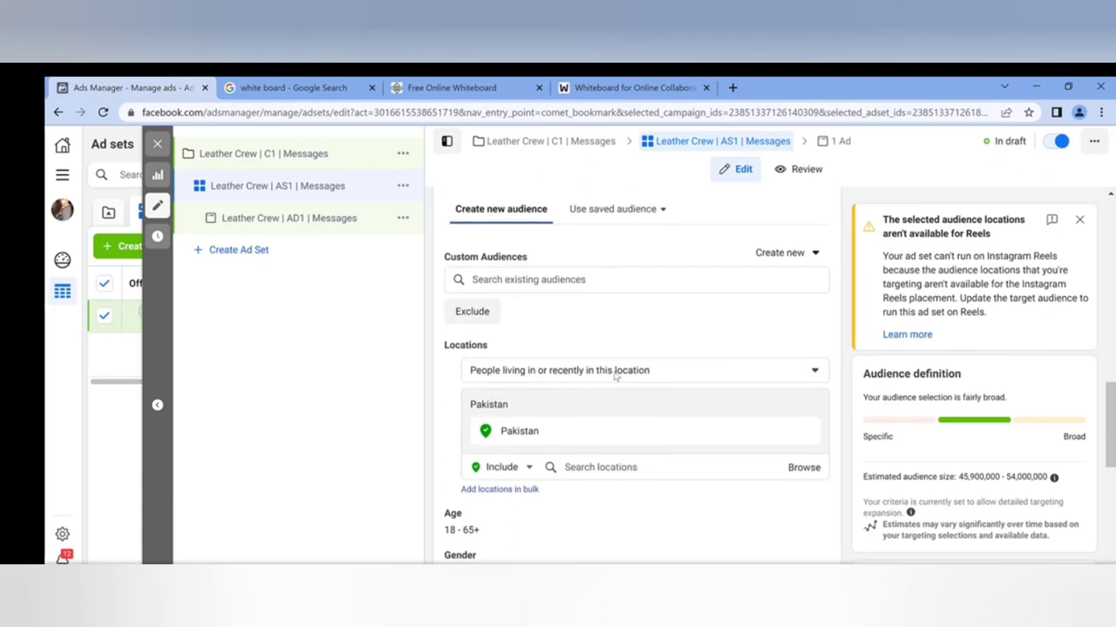
pyautogui.click(655, 374)
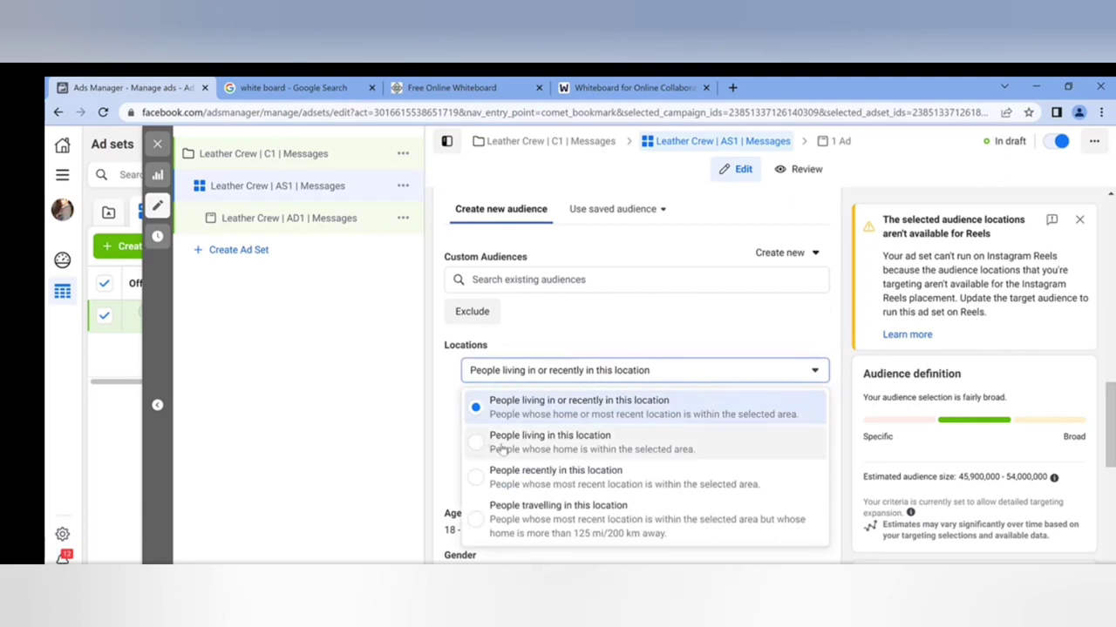
pyautogui.click(572, 445)
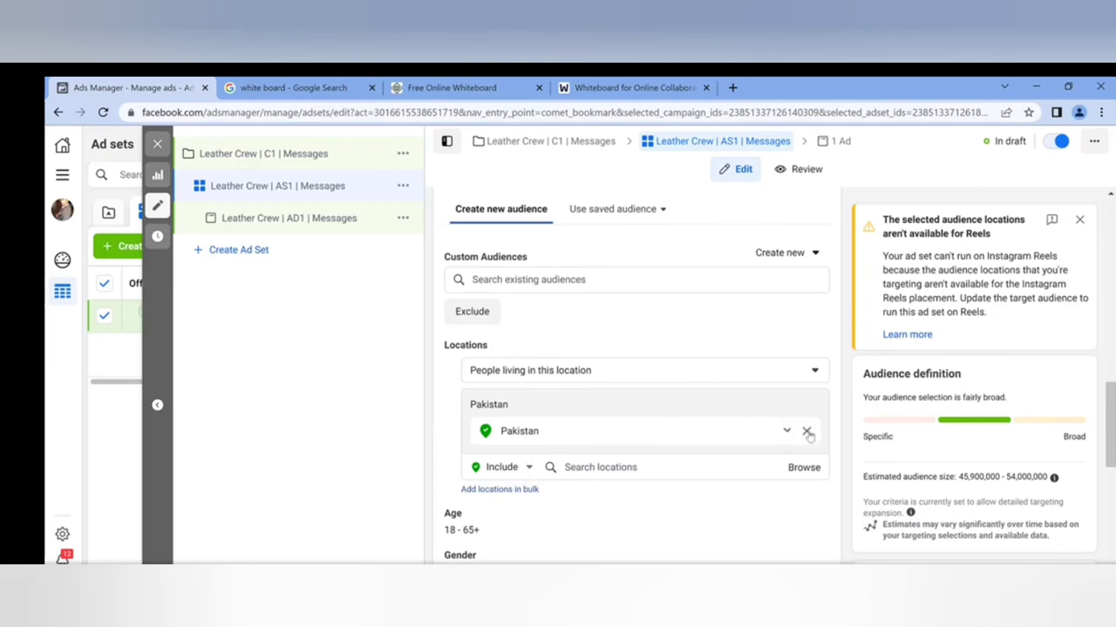
# Replace Pakistan in the included audience locations with the cities of Karachi, Sindh and Lahore, Punjab
pyautogui.click(808, 435)
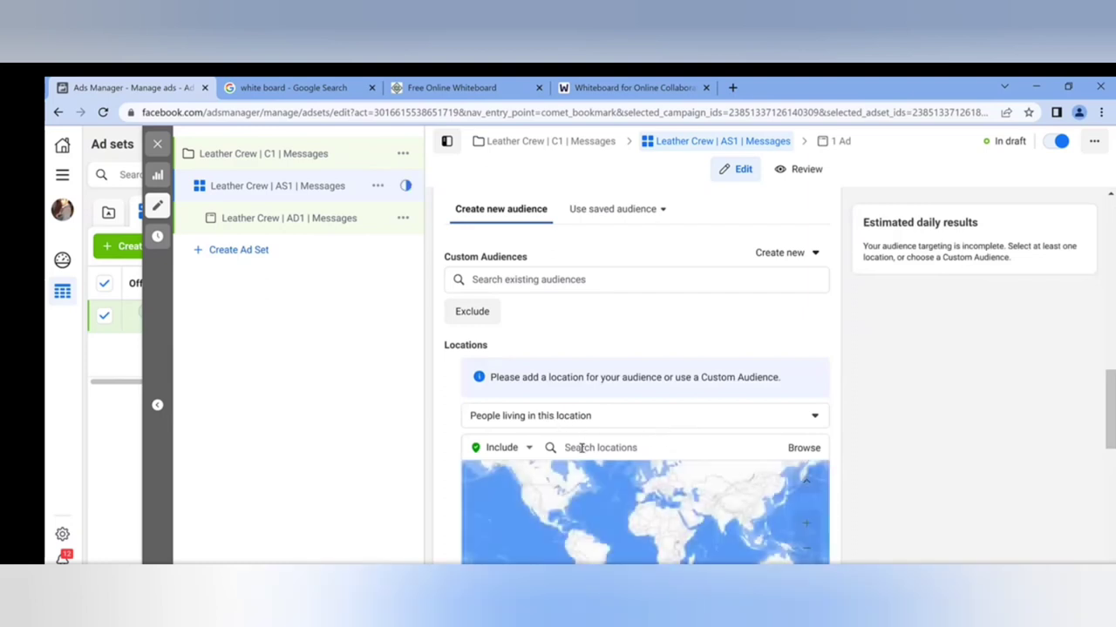
pyautogui.click(582, 447)
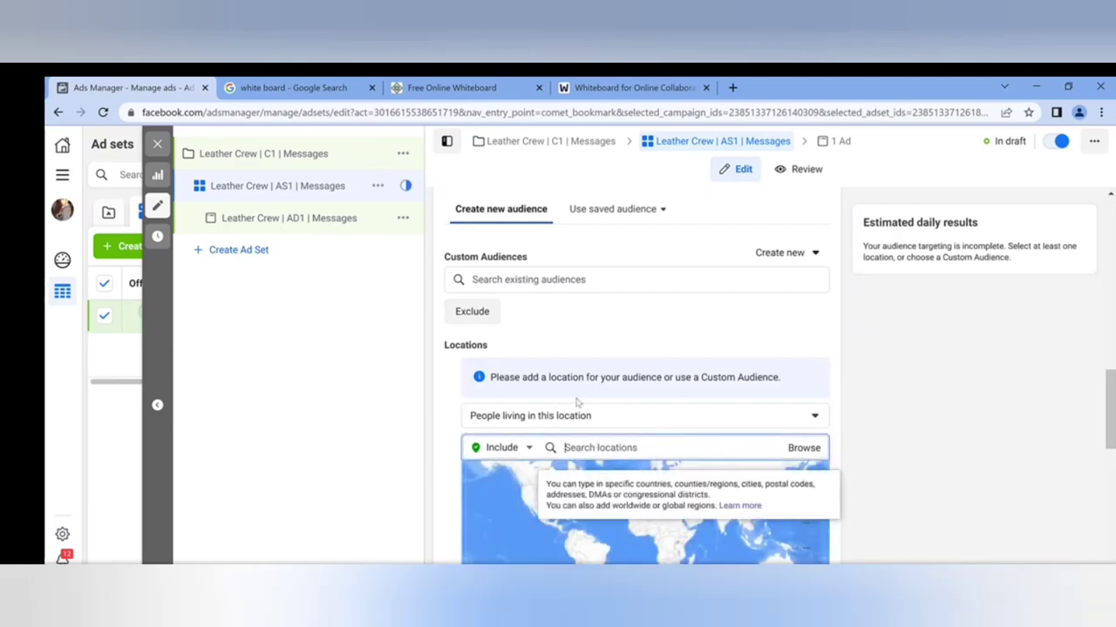
pyautogui.write('karachi')
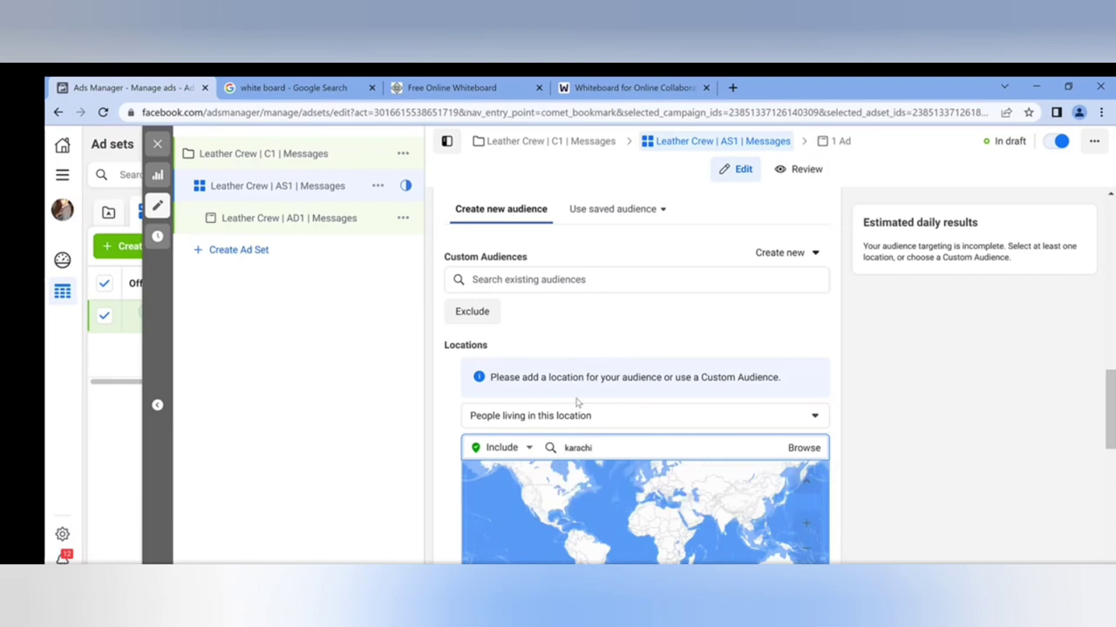
pyautogui.press('Return')
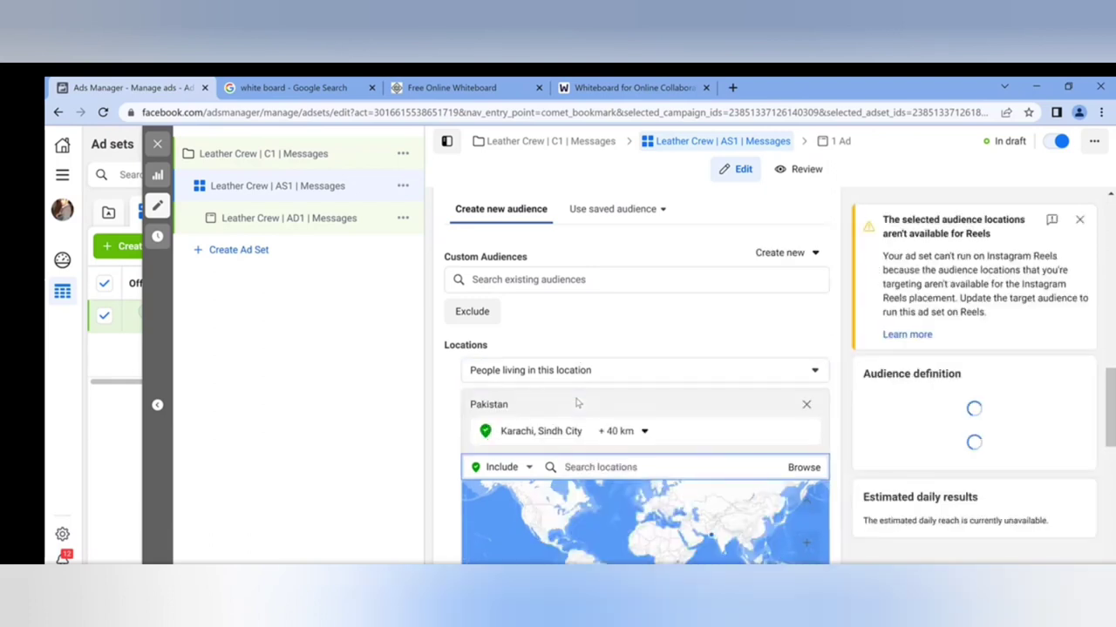
pyautogui.write('lahore')
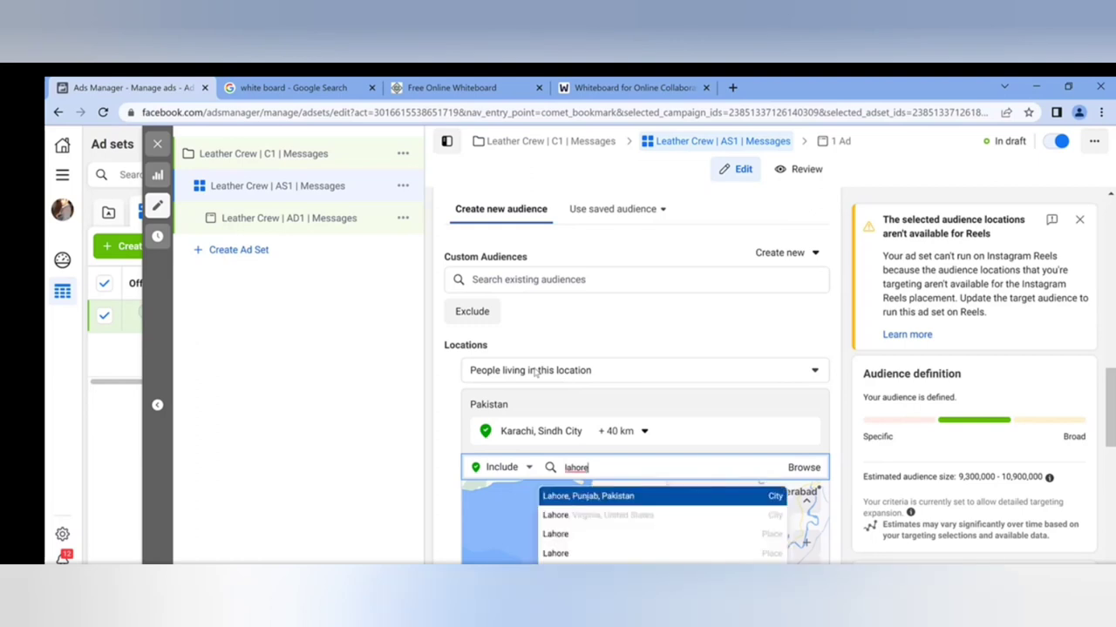
pyautogui.press('Return')
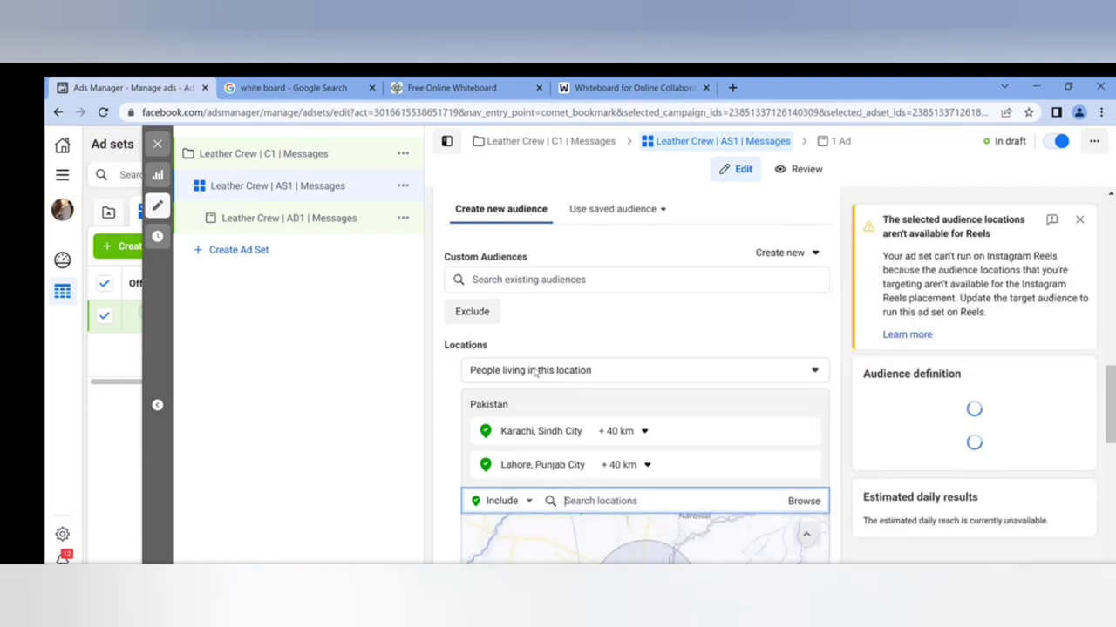
# Remove Karachi and Lahore from the audience locations, include the country Pakistan instead and dismiss the map notice
pyautogui.scroll(-1, 617, 273)
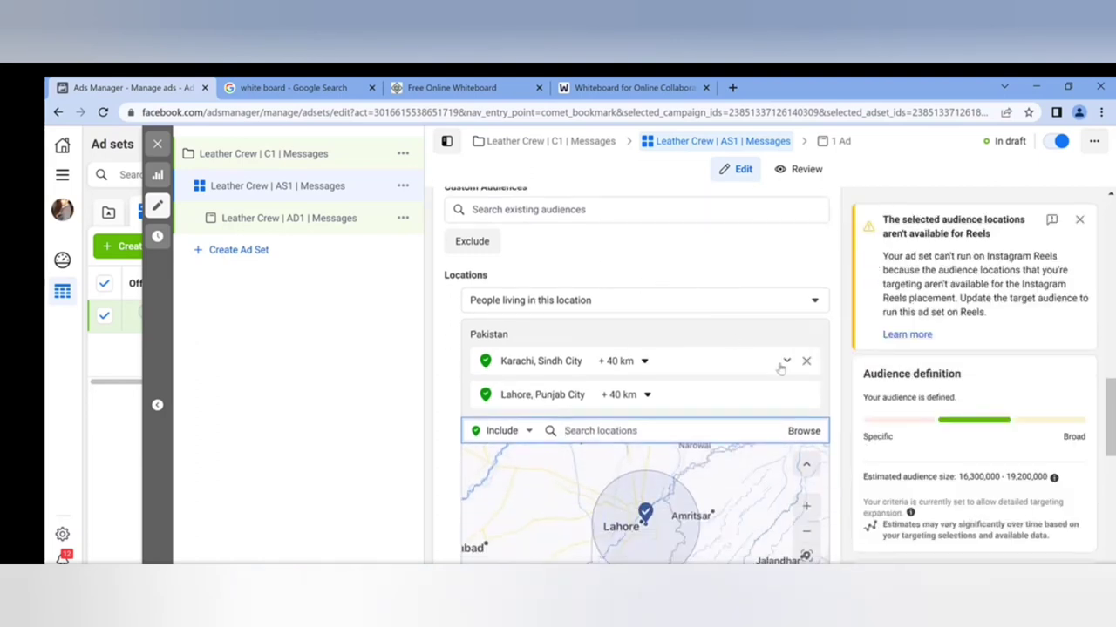
pyautogui.click(807, 361)
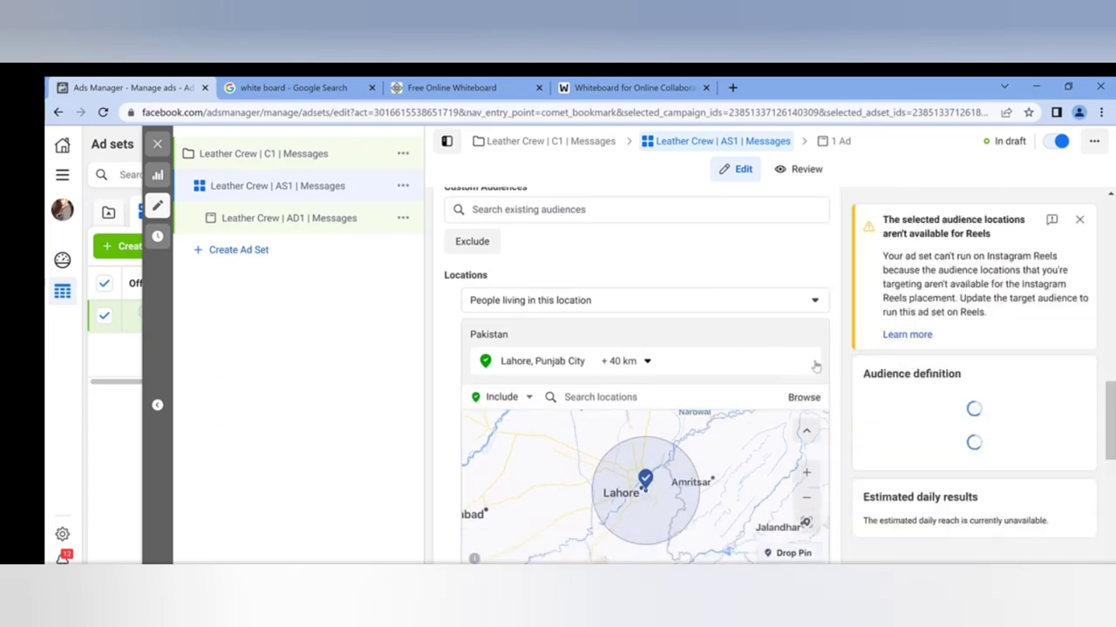
pyautogui.click(807, 360)
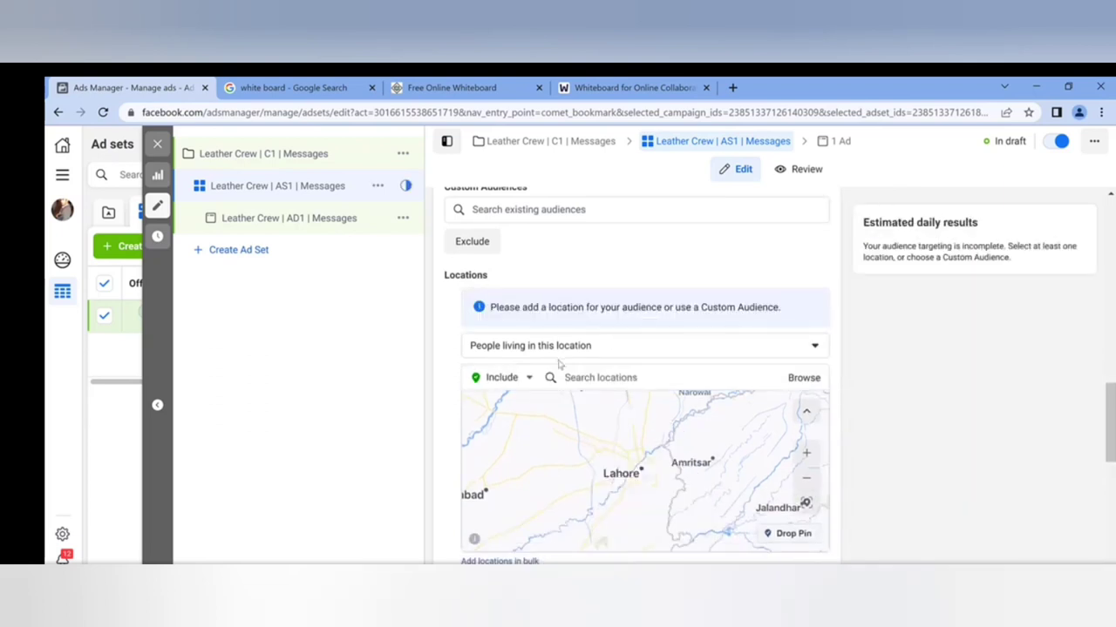
pyautogui.click(568, 346)
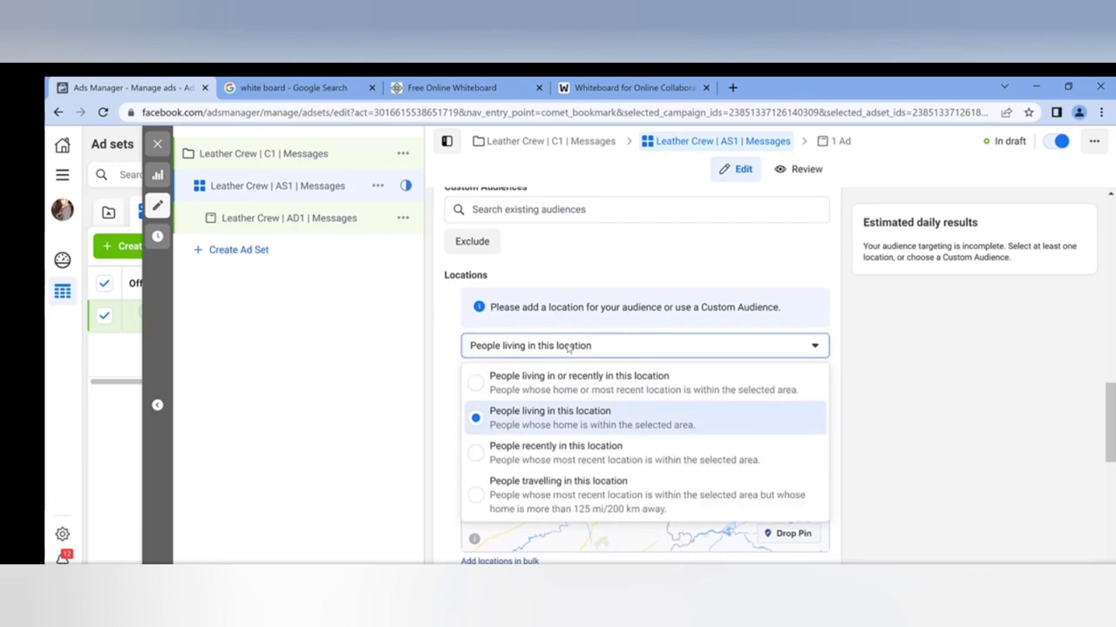
pyautogui.click(568, 346)
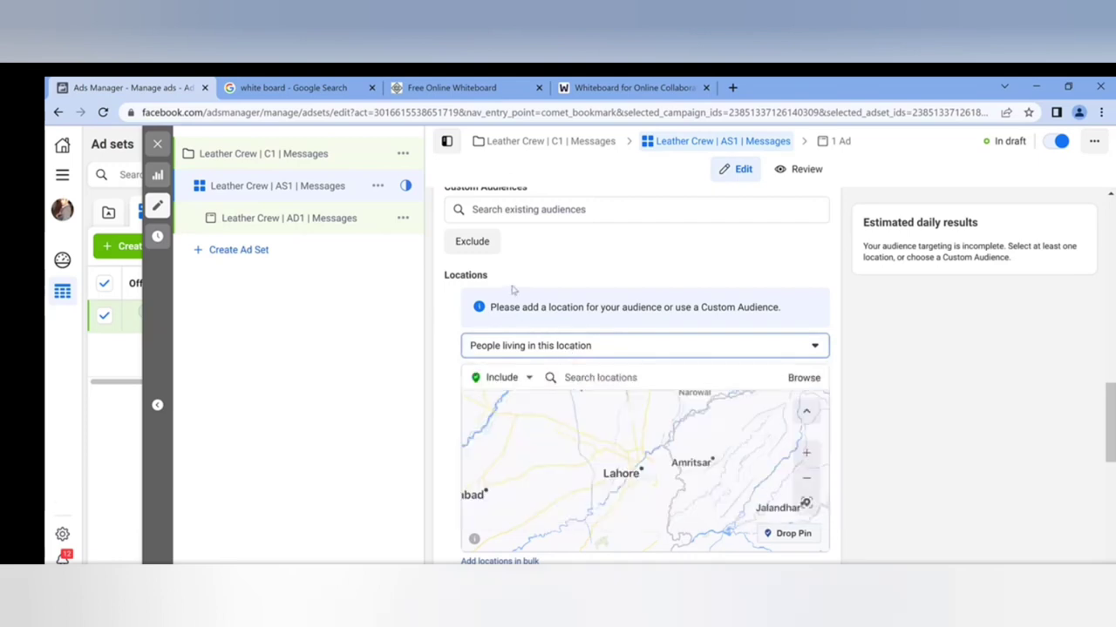
pyautogui.click(588, 377)
pyautogui.write('pakistan')
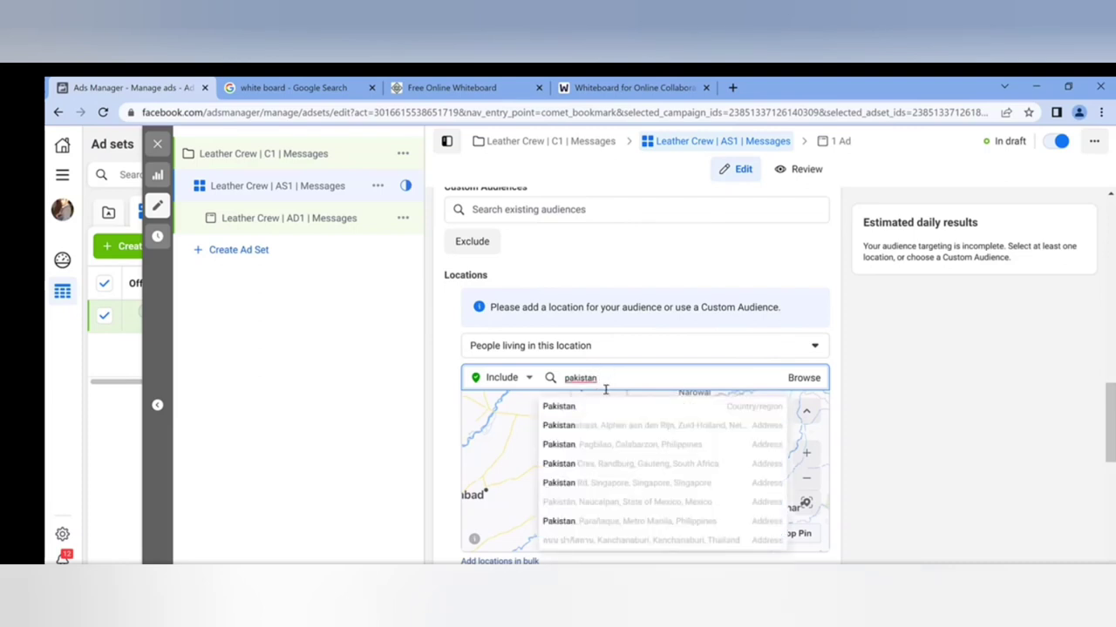
pyautogui.click(605, 407)
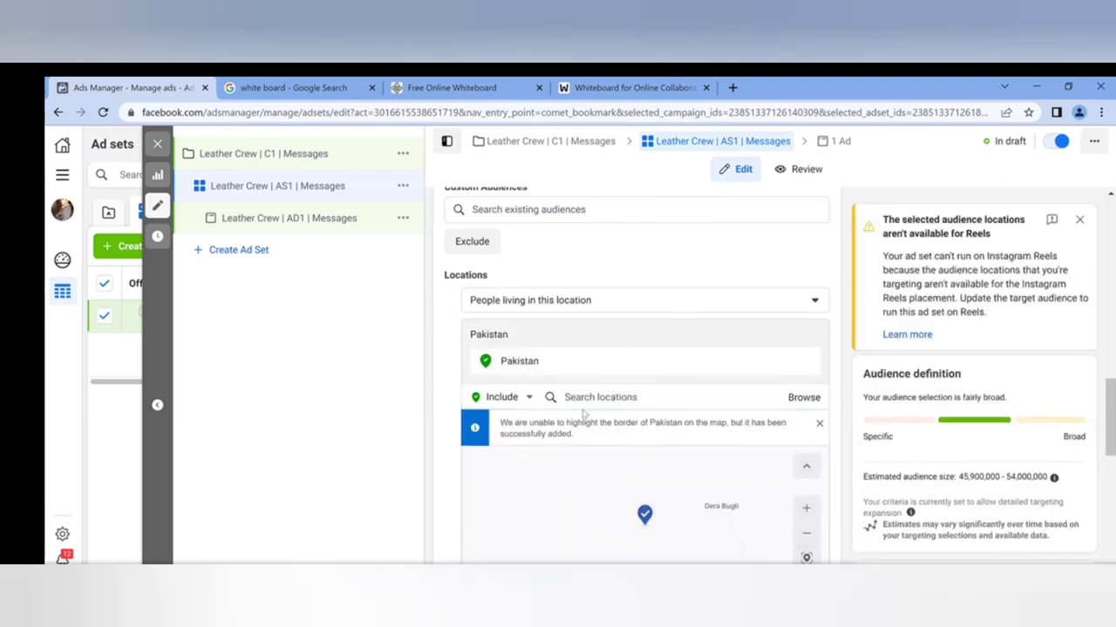
pyautogui.click(819, 426)
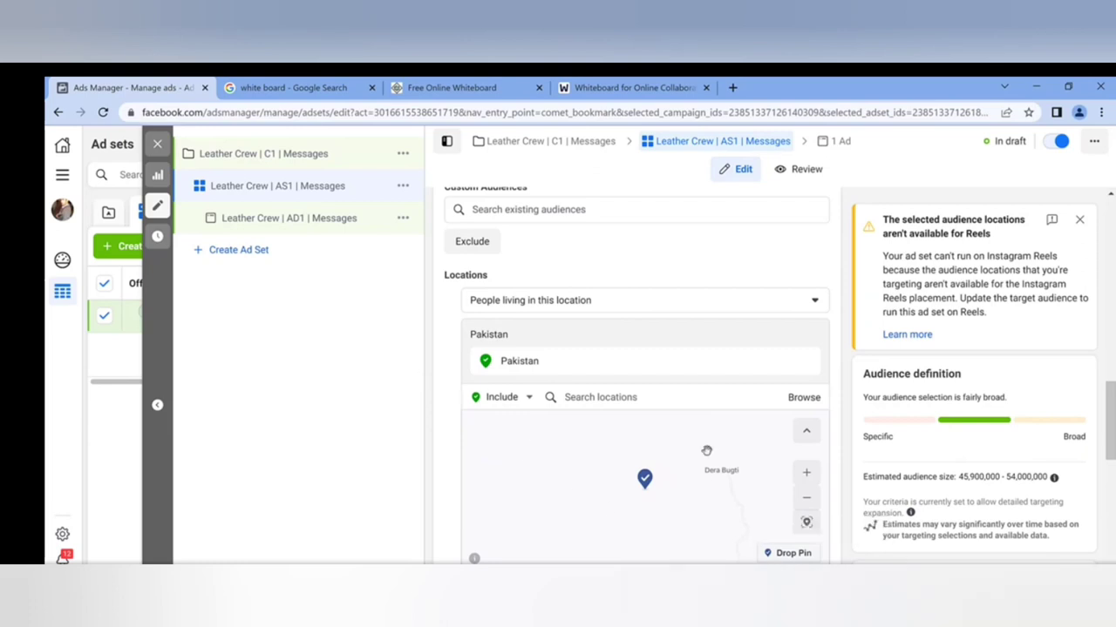
# Try the Exclude option for audience locations and switch back to Include
pyautogui.scroll(-1, 1111, 423)
pyautogui.scroll(-2, 1111, 410)
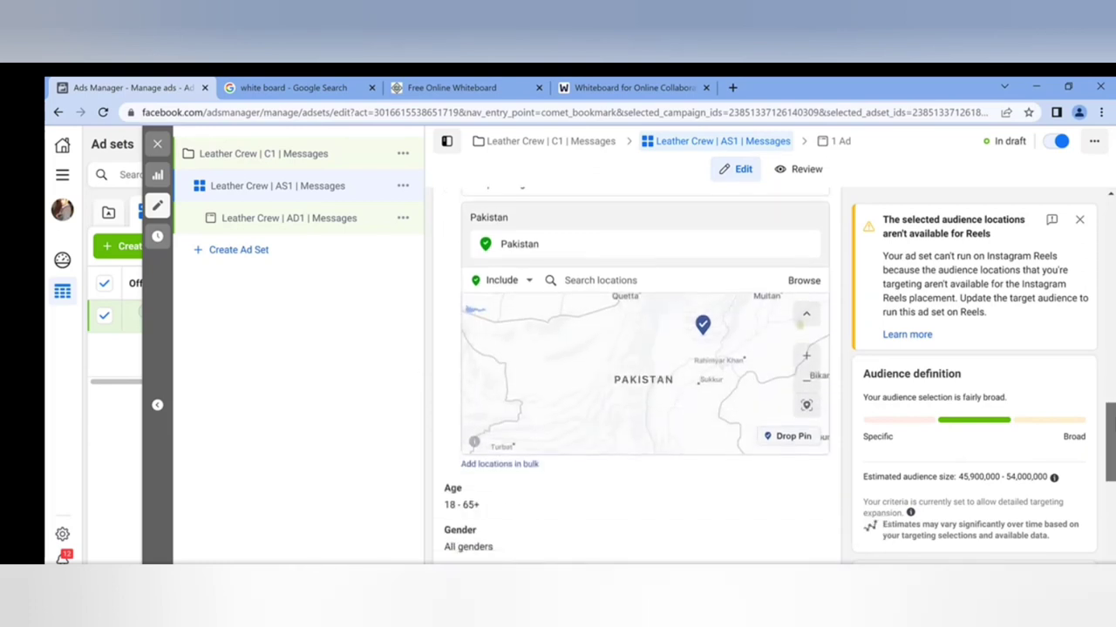
pyautogui.scroll(1, 1106, 392)
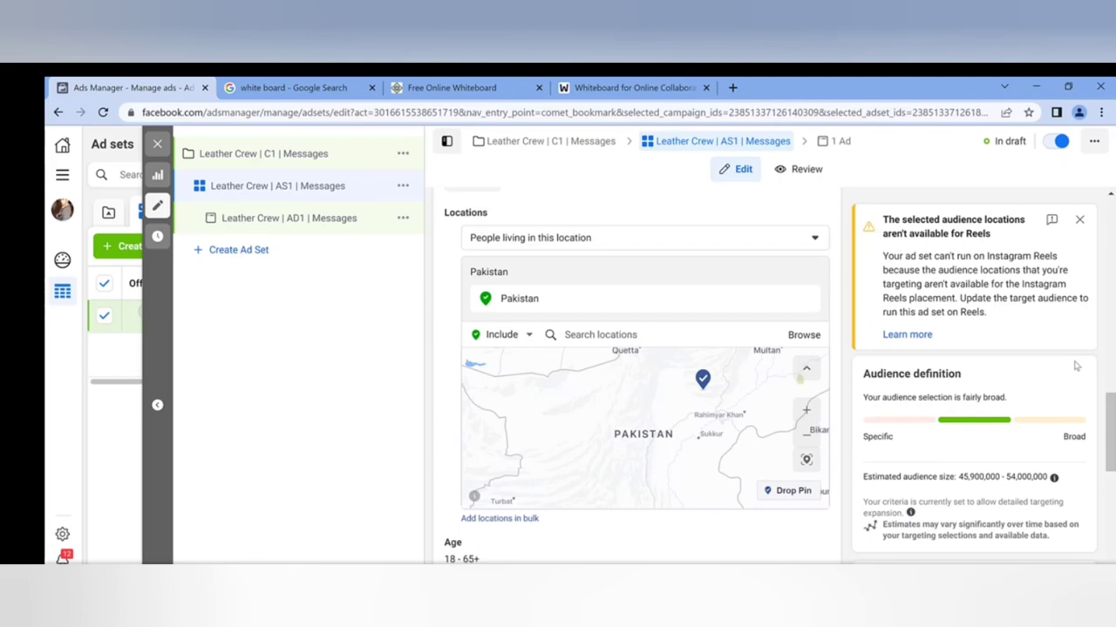
pyautogui.click(511, 343)
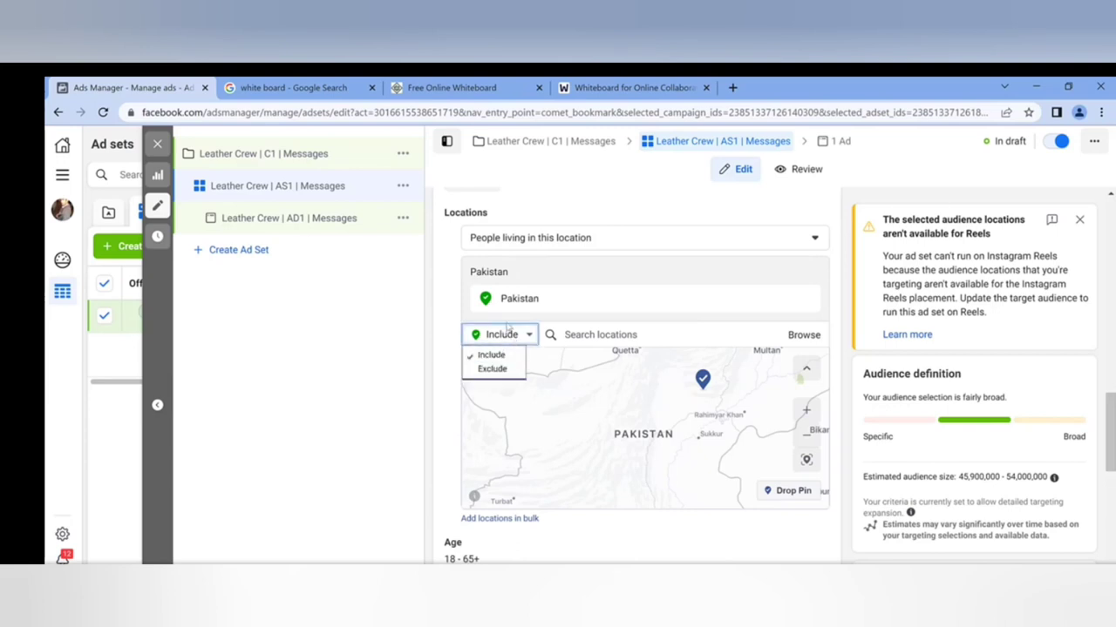
pyautogui.click(492, 369)
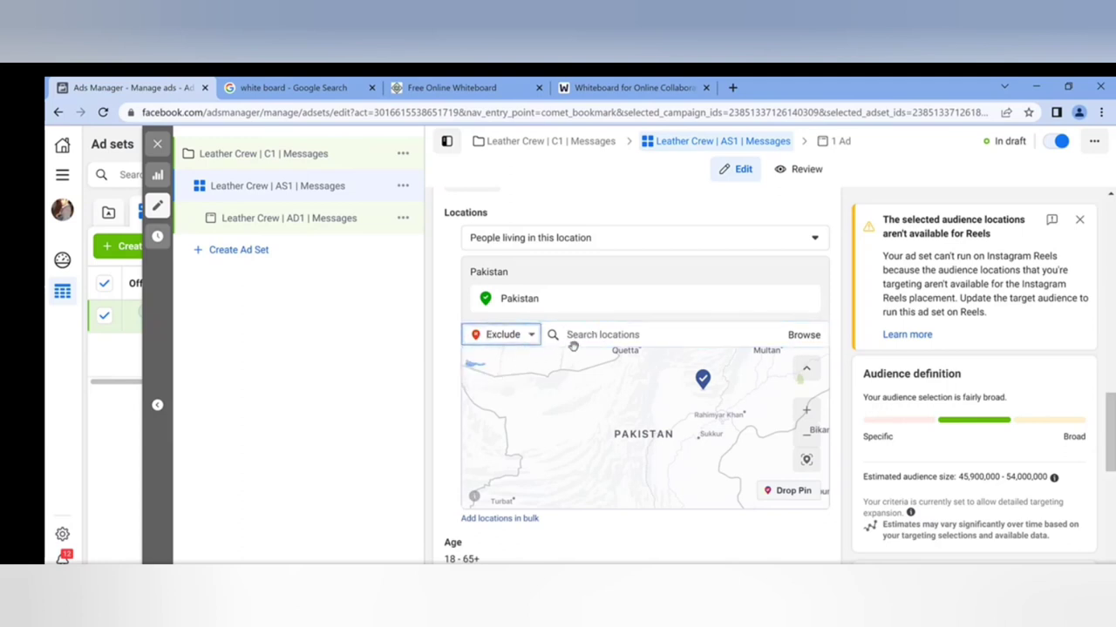
pyautogui.click(522, 341)
pyautogui.click(491, 355)
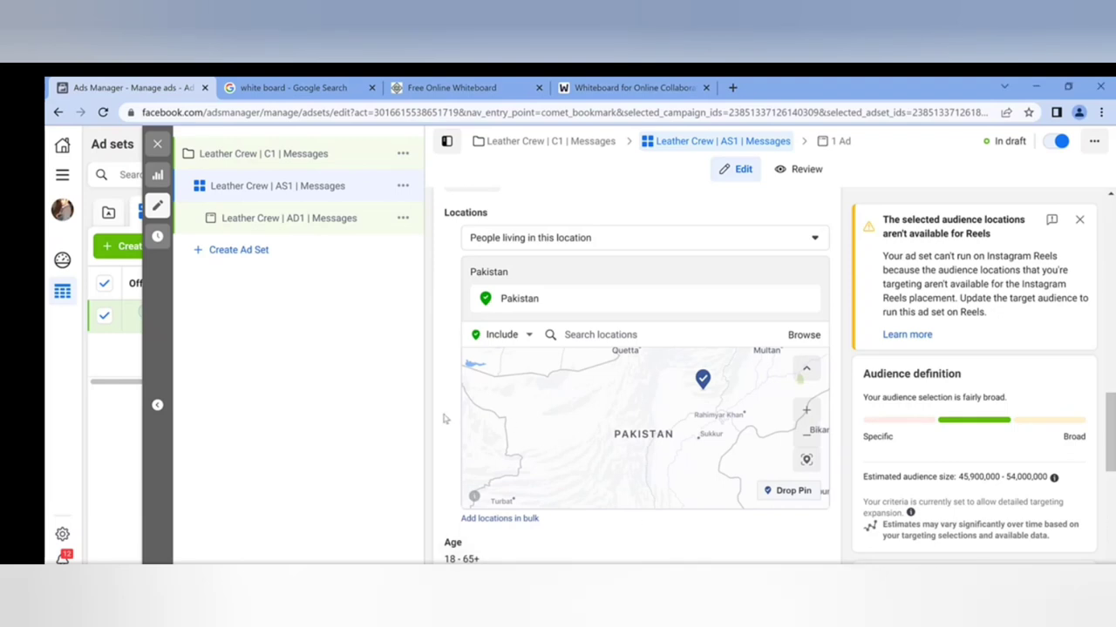
pyautogui.scroll(-2, 443, 416)
pyautogui.scroll(2, 442, 413)
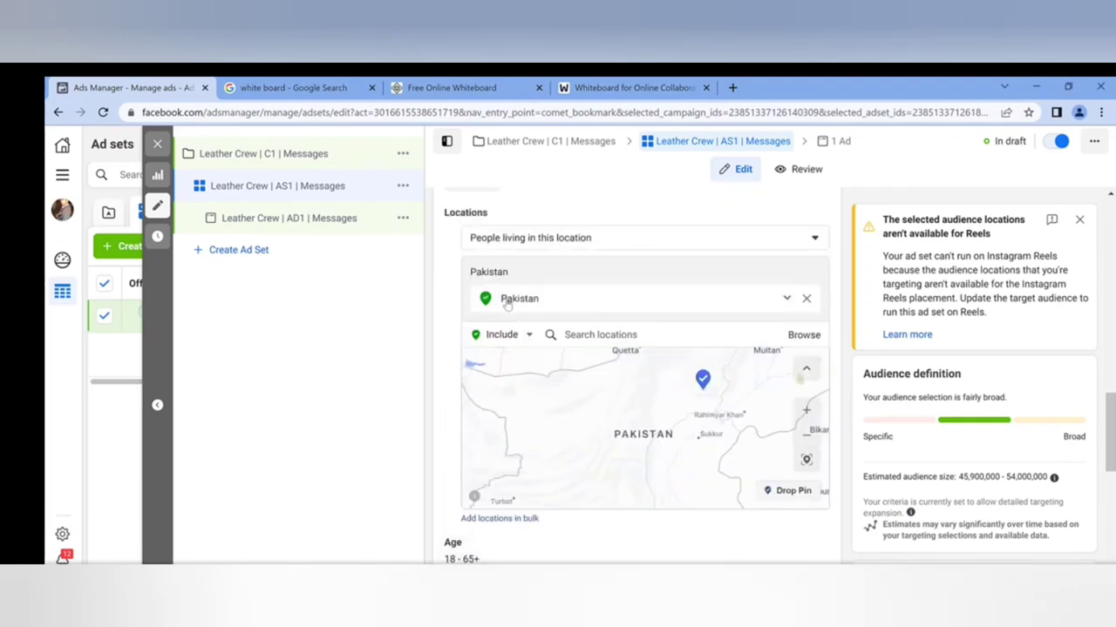
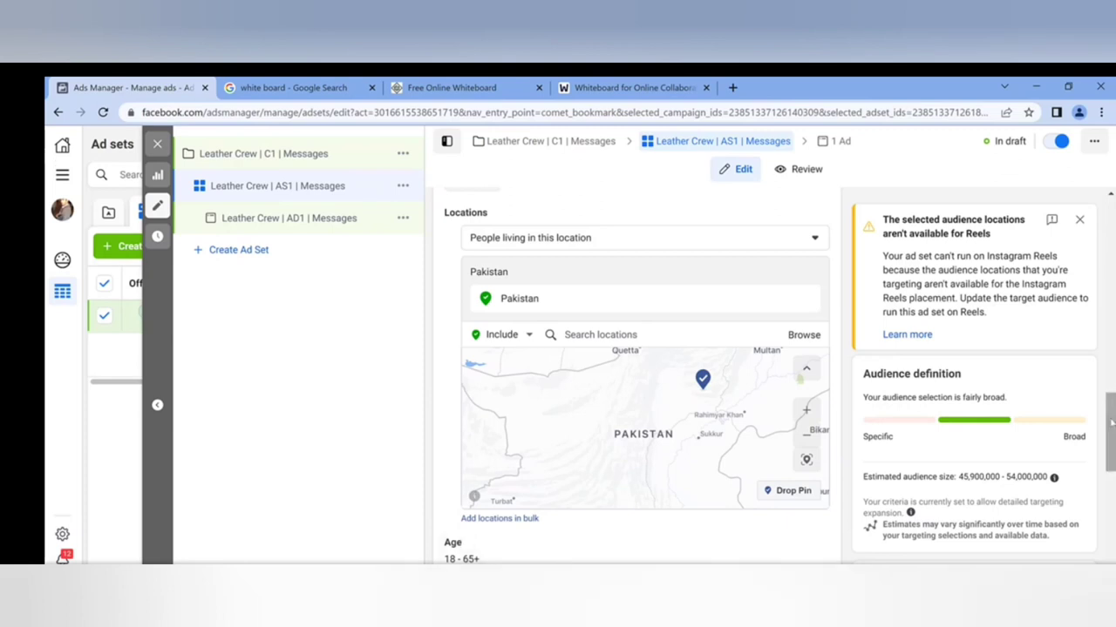
# Edit the audience gender, try the Women and All options, and set it to Men
pyautogui.scroll(-4, 1111, 422)
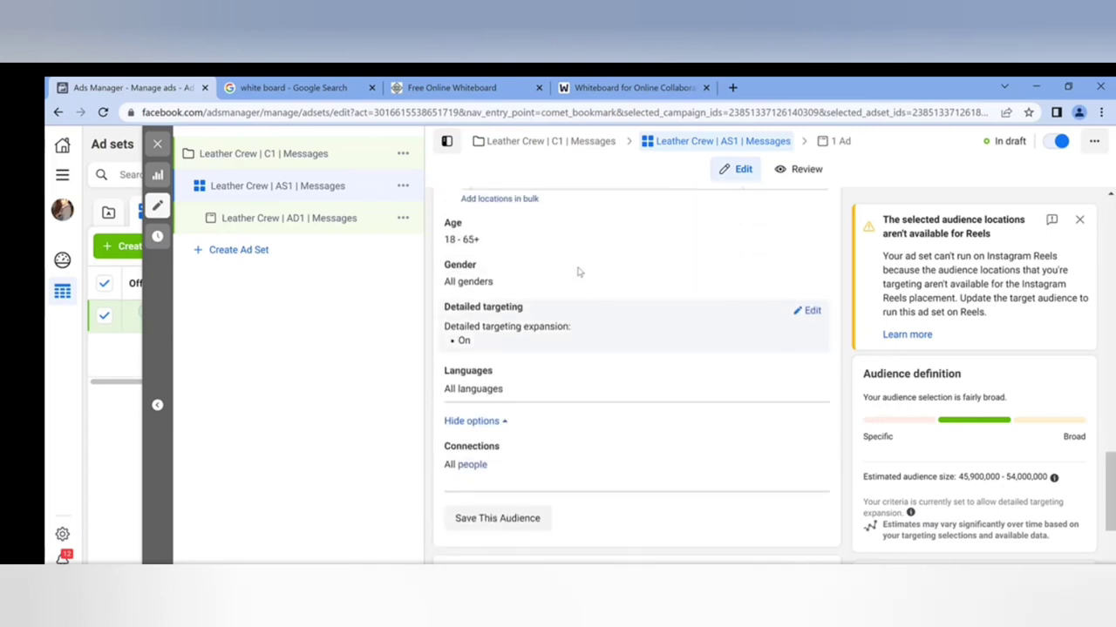
pyautogui.scroll(1, 578, 272)
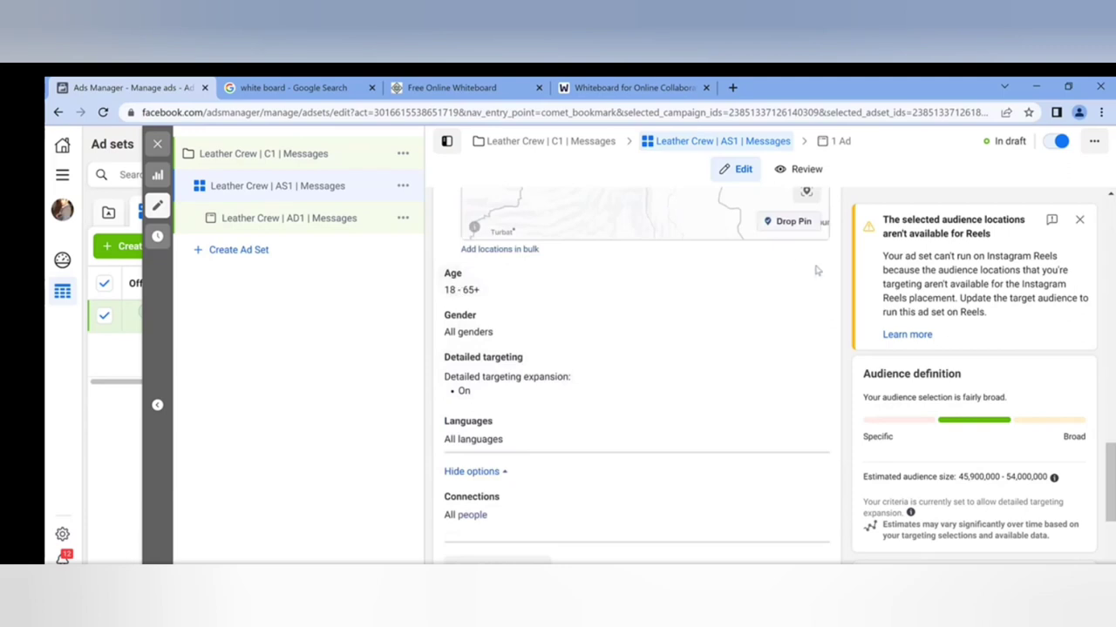
pyautogui.moveTo(813, 277)
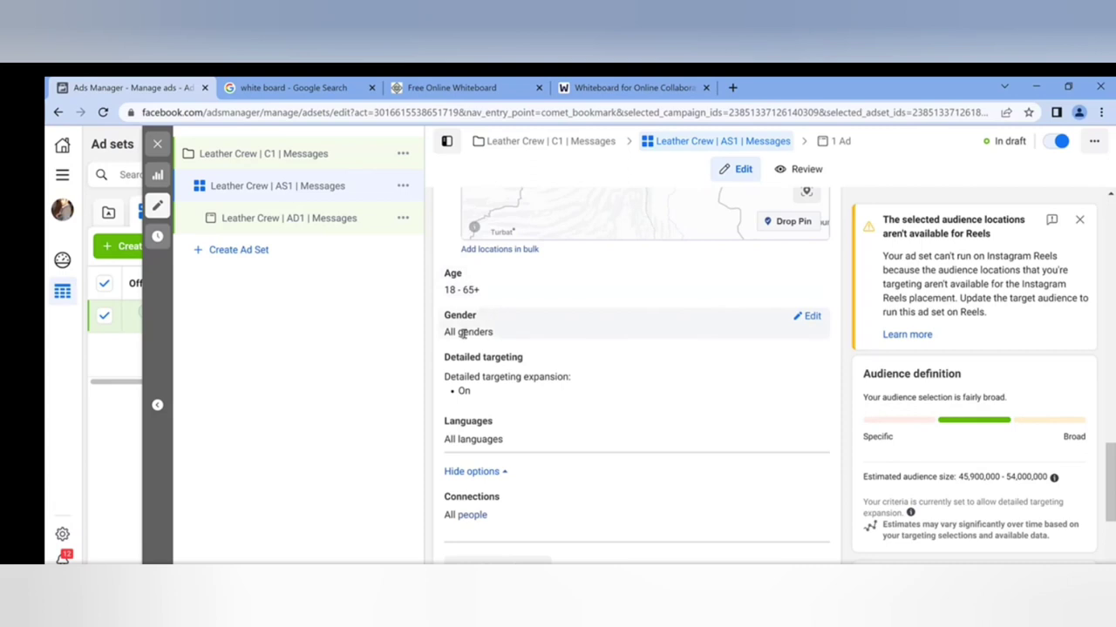
pyautogui.moveTo(443, 333); pyautogui.dragTo(500, 338)
pyautogui.click(500, 338)
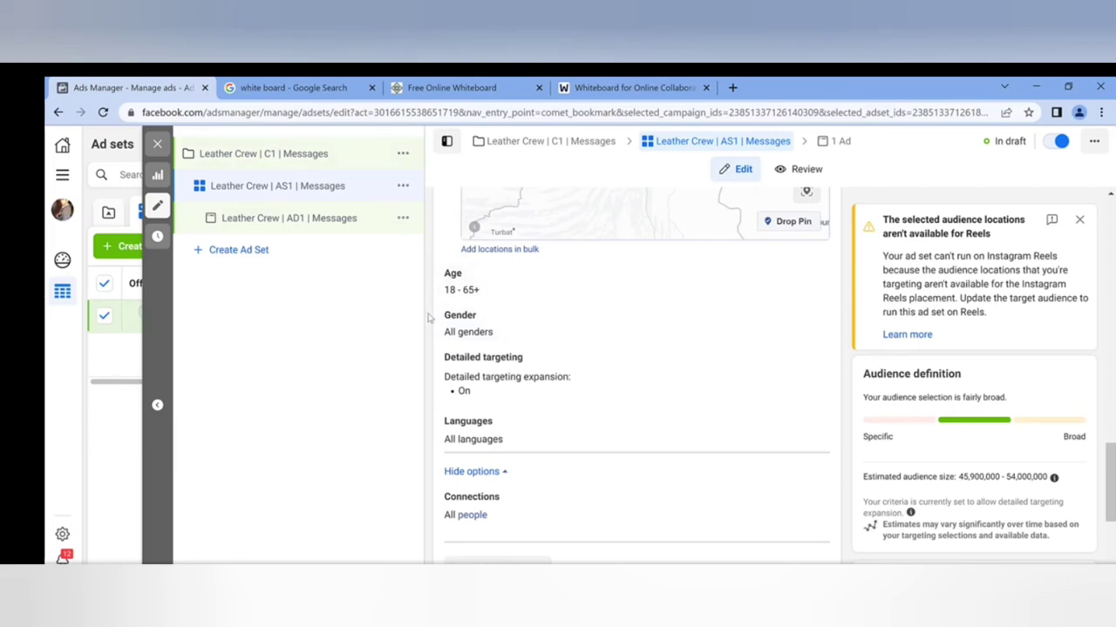
pyautogui.click(811, 316)
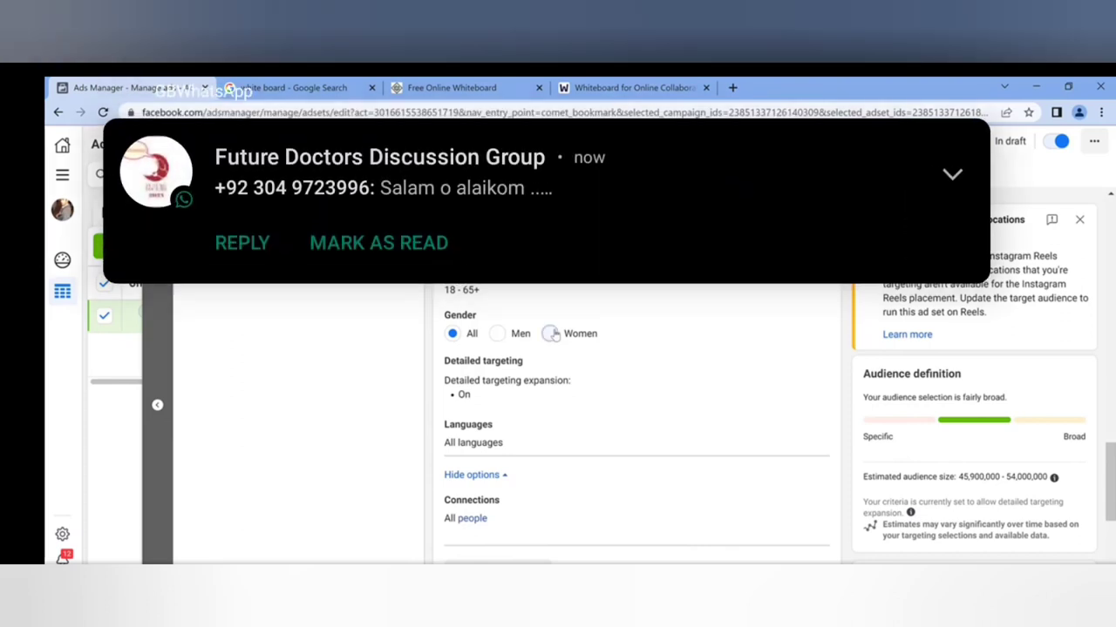
pyautogui.click(554, 335)
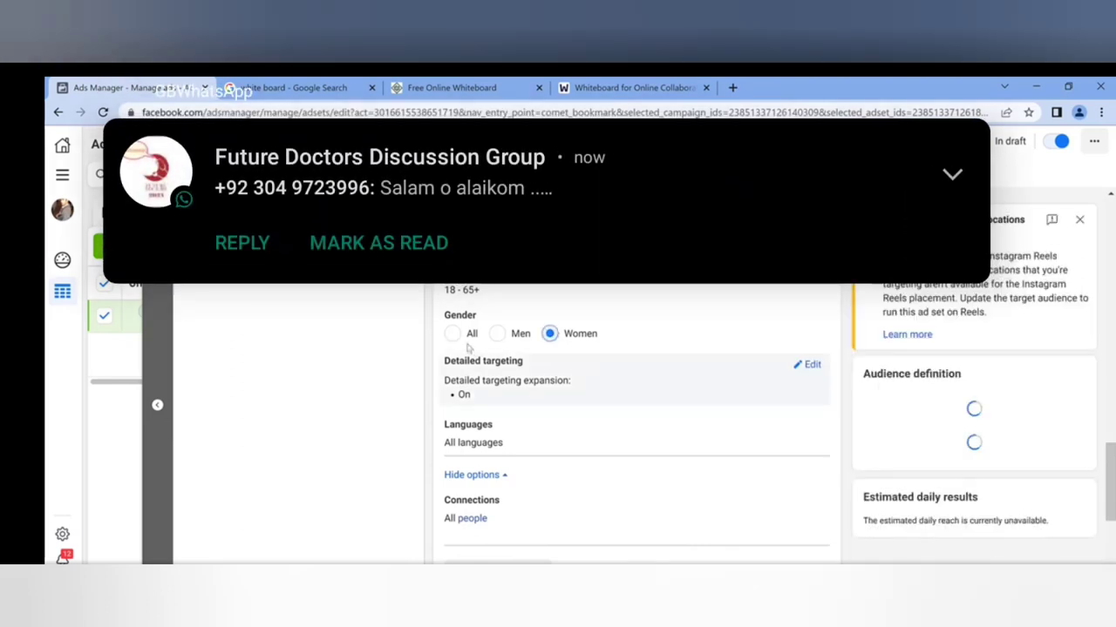
pyautogui.click(454, 335)
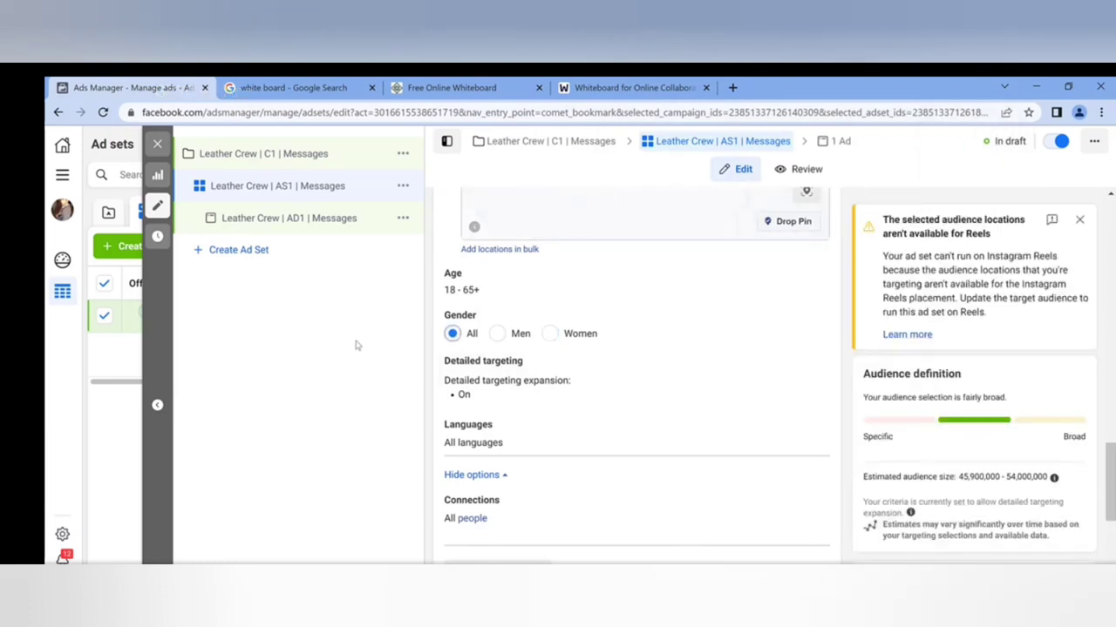
pyautogui.click(496, 333)
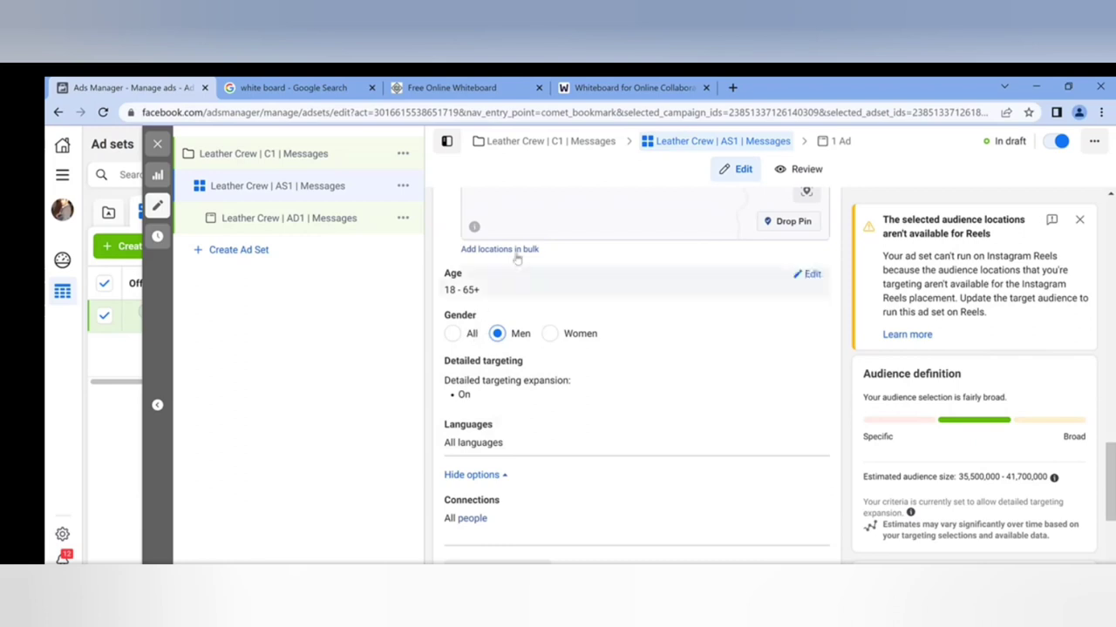
# Examine the Audience definition summary for the current location and gender targeting
pyautogui.scroll(3, 517, 369)
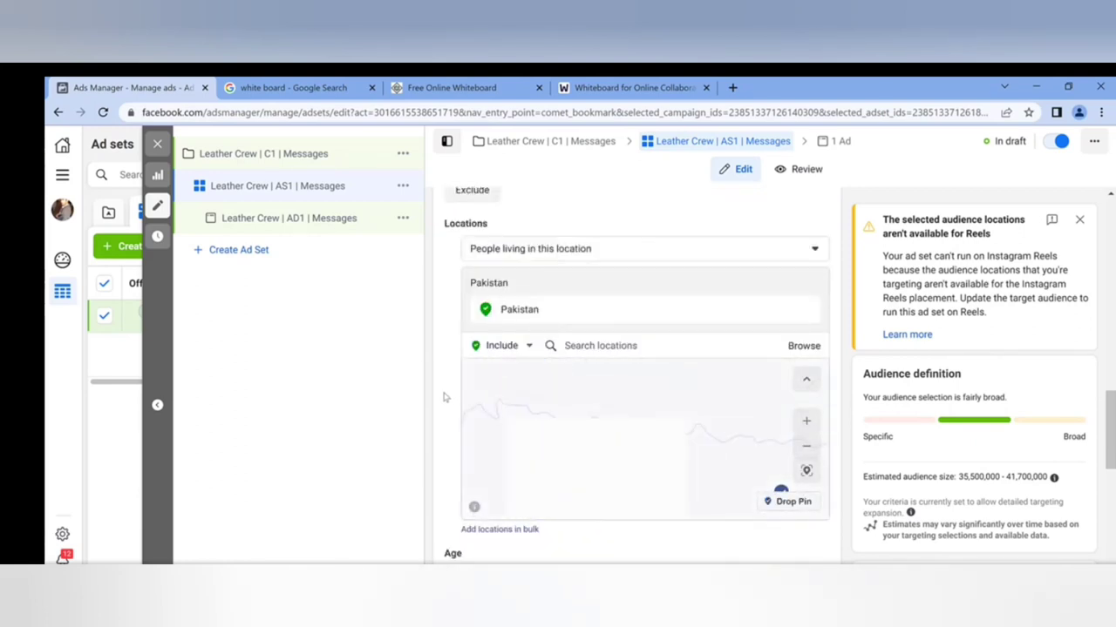
pyautogui.scroll(-3, 443, 398)
pyautogui.moveTo(863, 374); pyautogui.dragTo(967, 385)
pyautogui.click(865, 399)
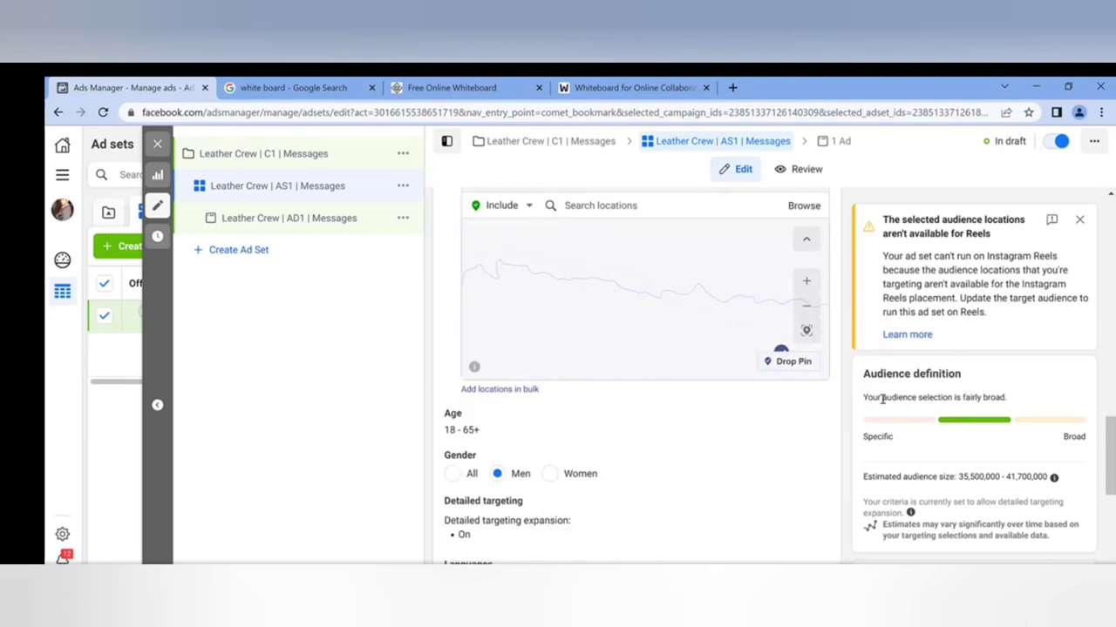
pyautogui.moveTo(882, 398); pyautogui.dragTo(1026, 404)
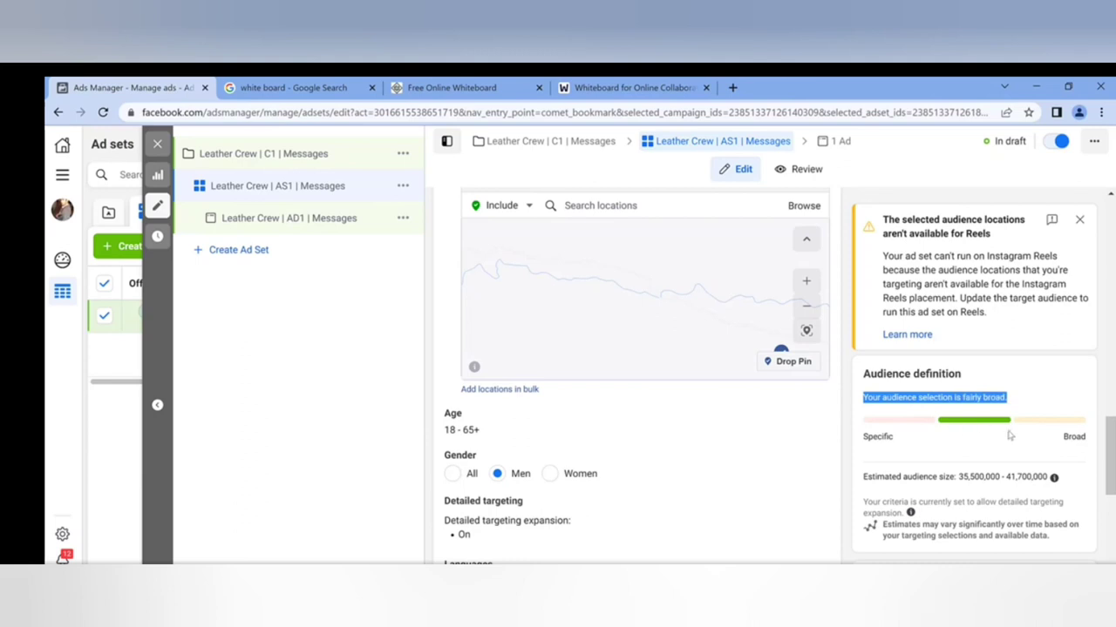
pyautogui.click(954, 427)
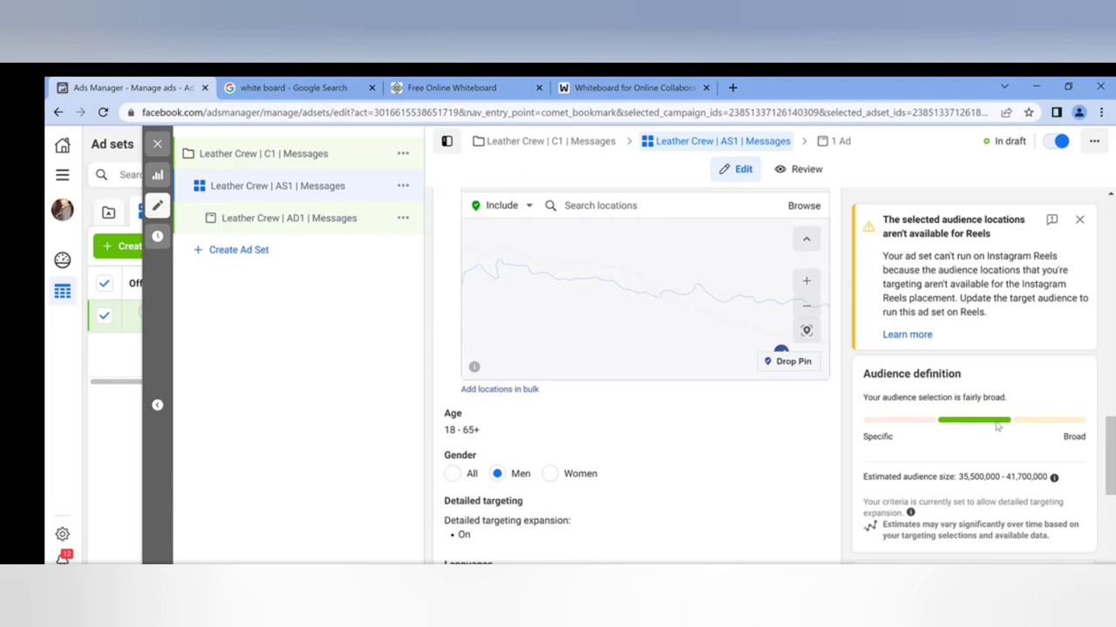
pyautogui.scroll(-1, 668, 442)
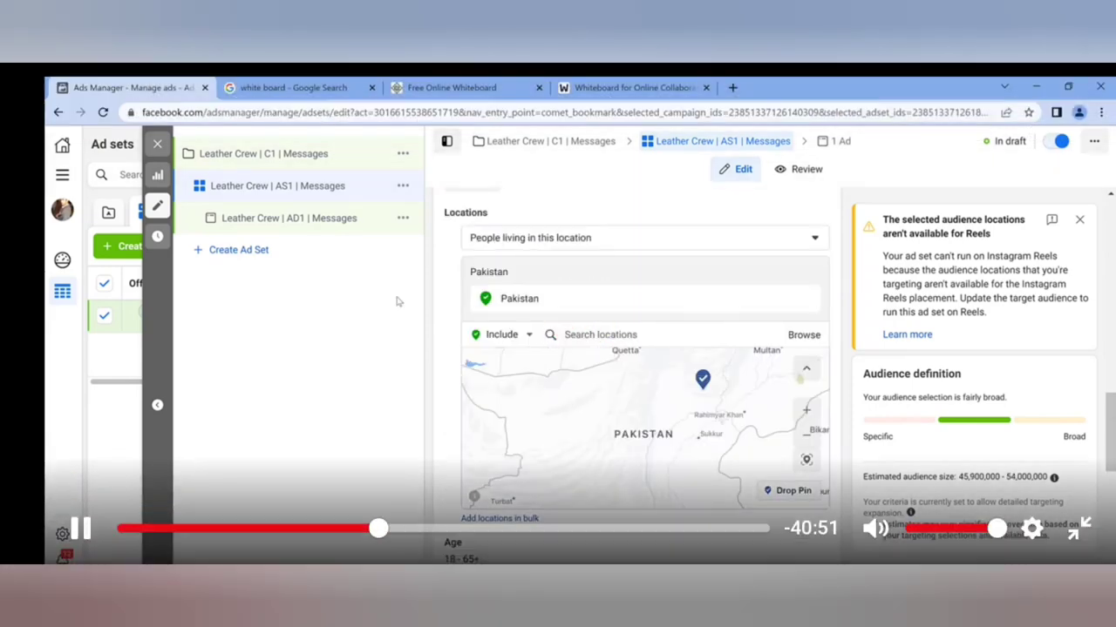
pyautogui.click(1079, 528)
pyautogui.click(1079, 601)
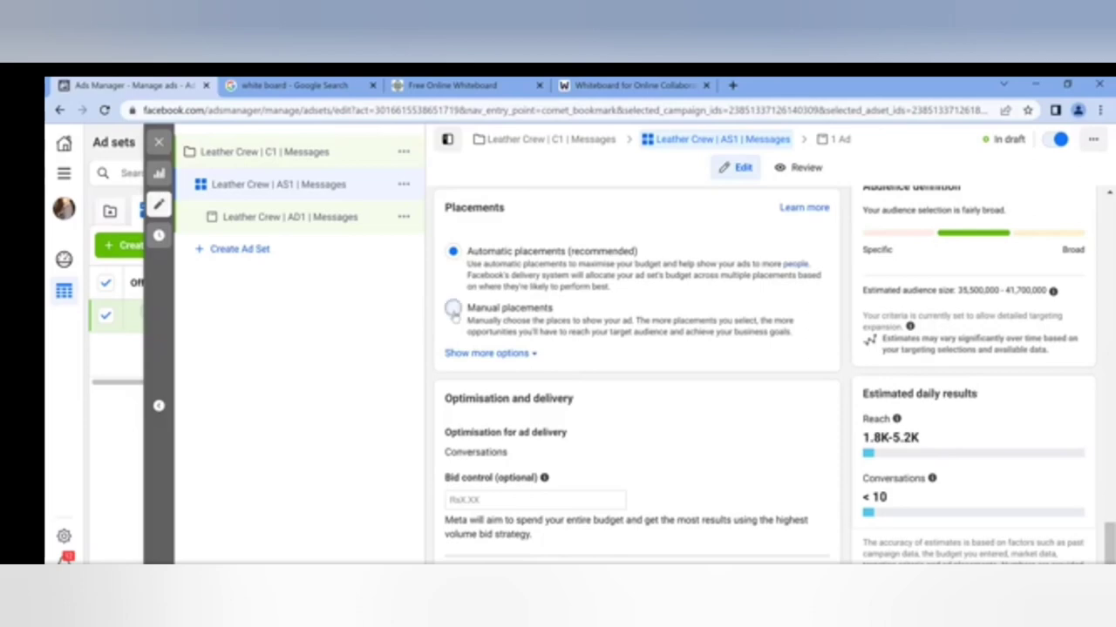
# Try Manual placements with the Instagram and Audience Network platforms deselected
pyautogui.click(479, 352)
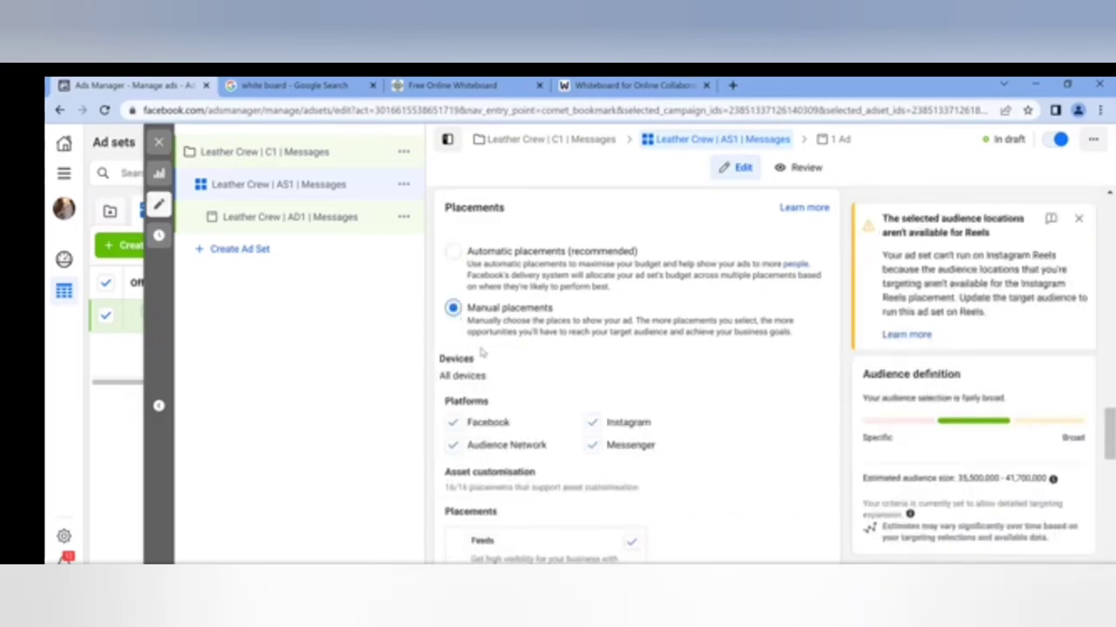
pyautogui.scroll(-2, 482, 351)
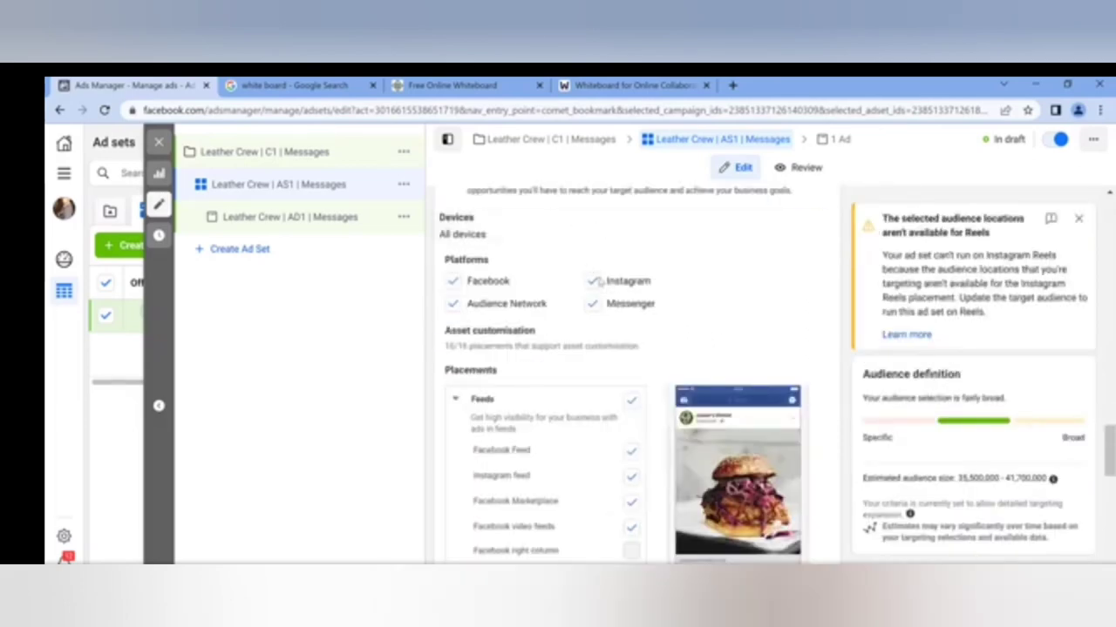
pyautogui.click(594, 282)
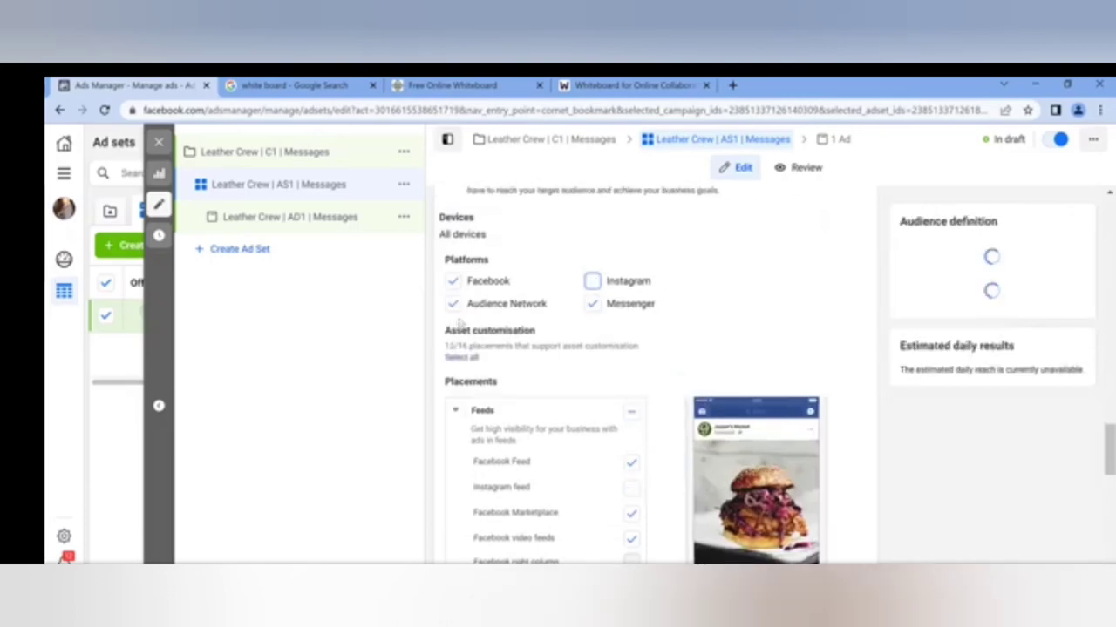
pyautogui.click(452, 304)
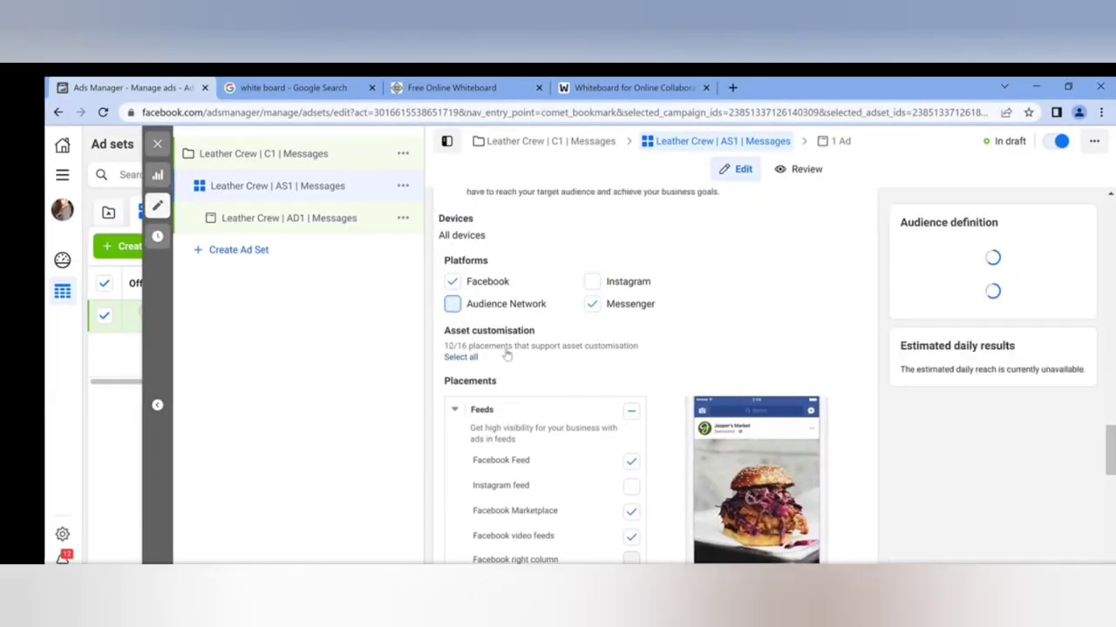
# Examine the selected platforms and the individual placements under Feeds, Stories and Reels, and In-stream
pyautogui.scroll(-3, 507, 355)
pyautogui.scroll(5, 507, 353)
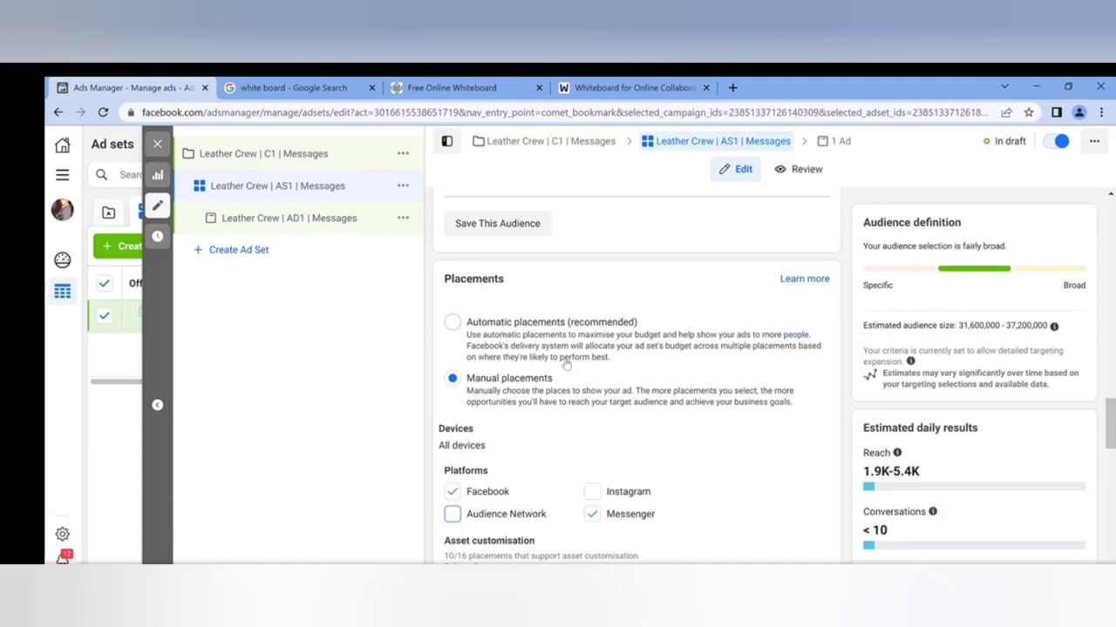
pyautogui.scroll(-5, 566, 366)
pyautogui.scroll(3, 606, 376)
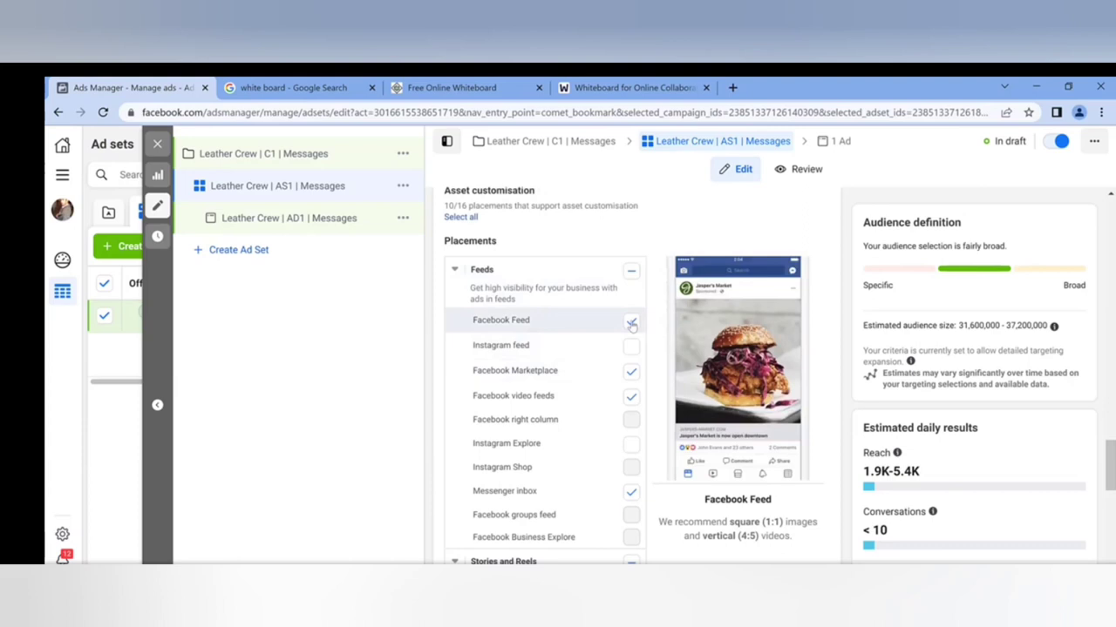
pyautogui.scroll(-3, 593, 433)
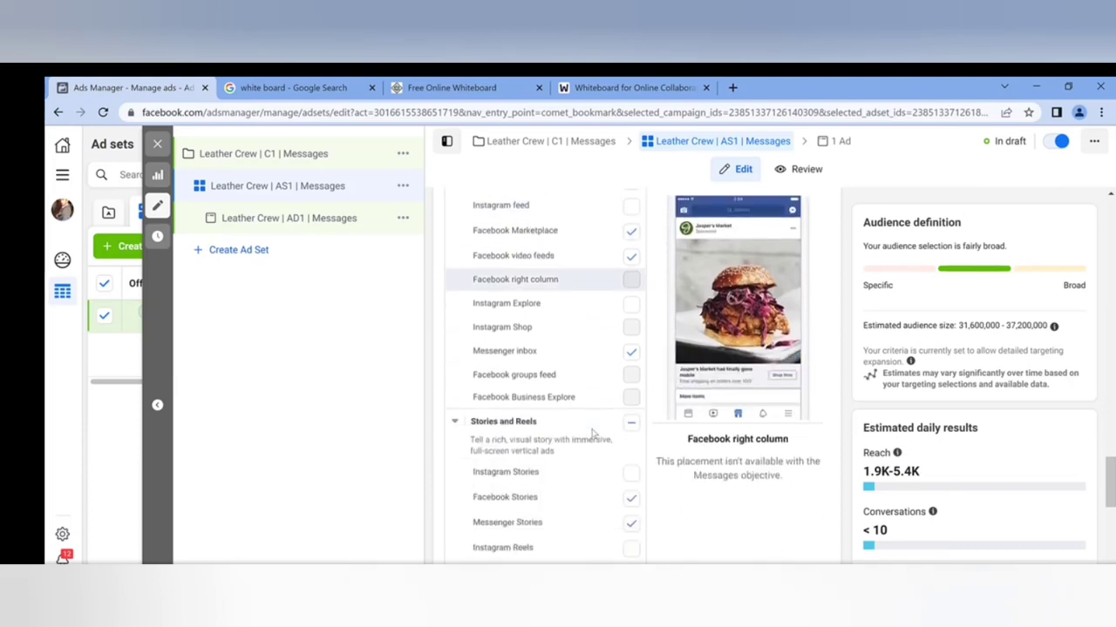
pyautogui.scroll(-3, 593, 483)
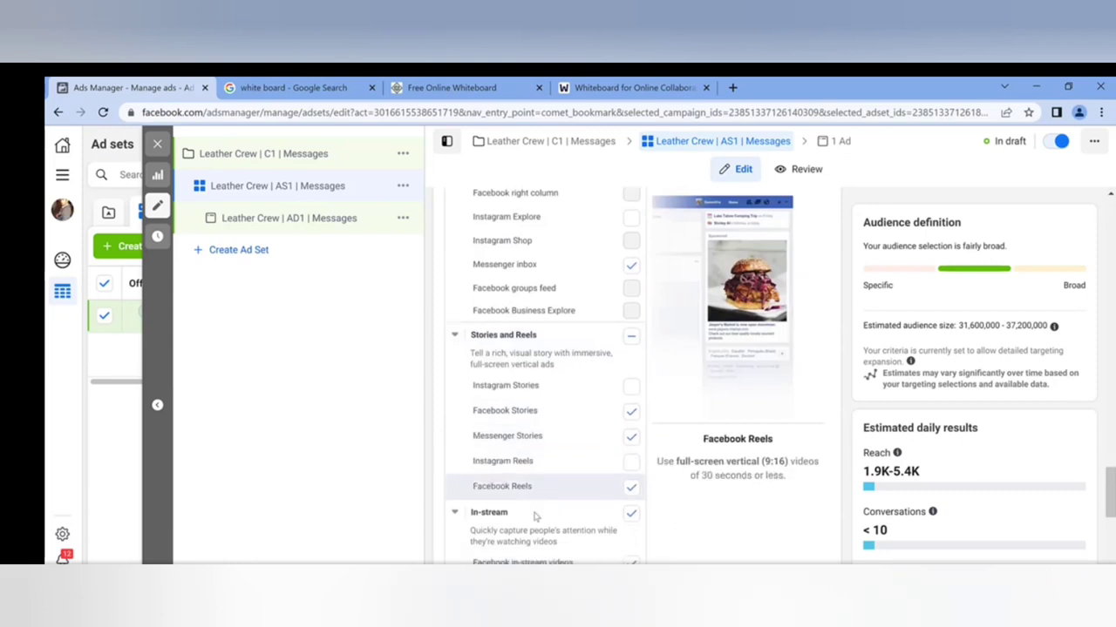
pyautogui.scroll(6, 526, 478)
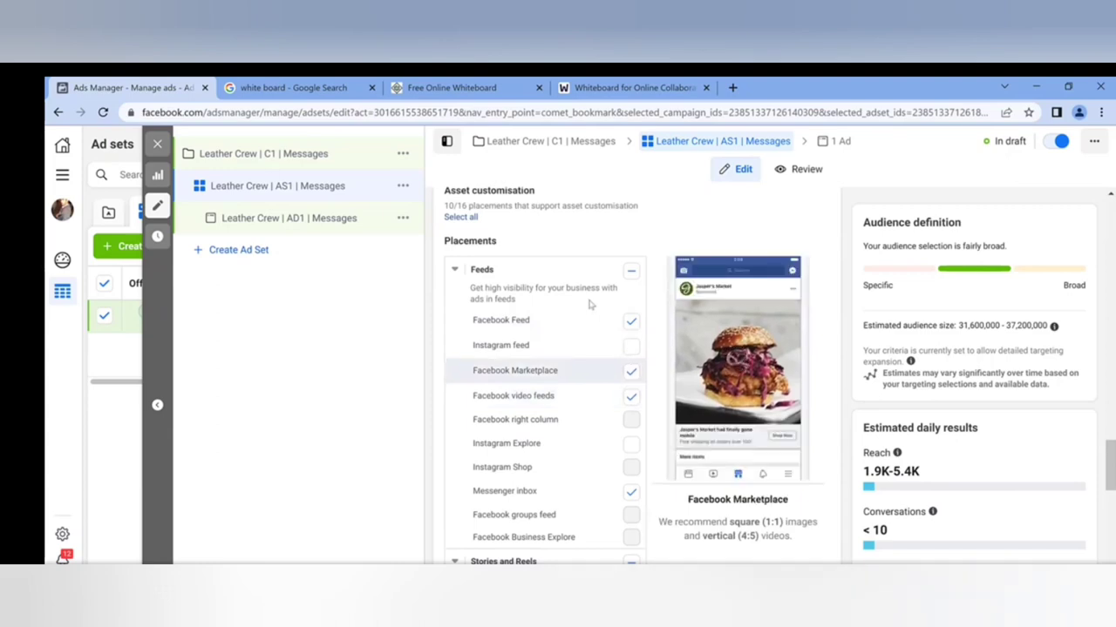
pyautogui.scroll(4, 575, 409)
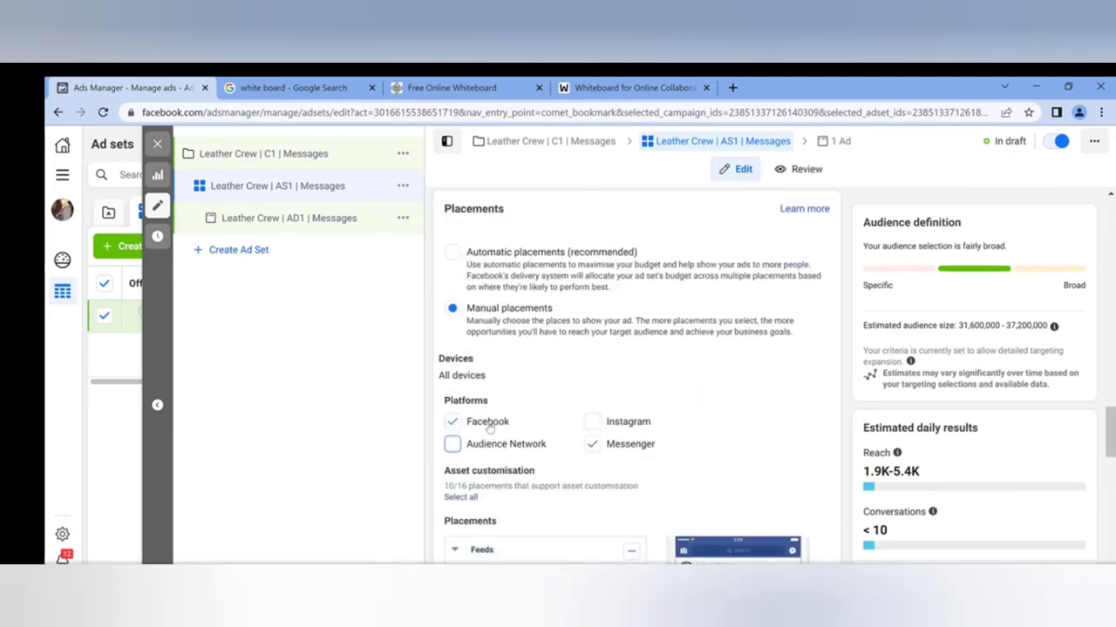
pyautogui.scroll(-4, 493, 381)
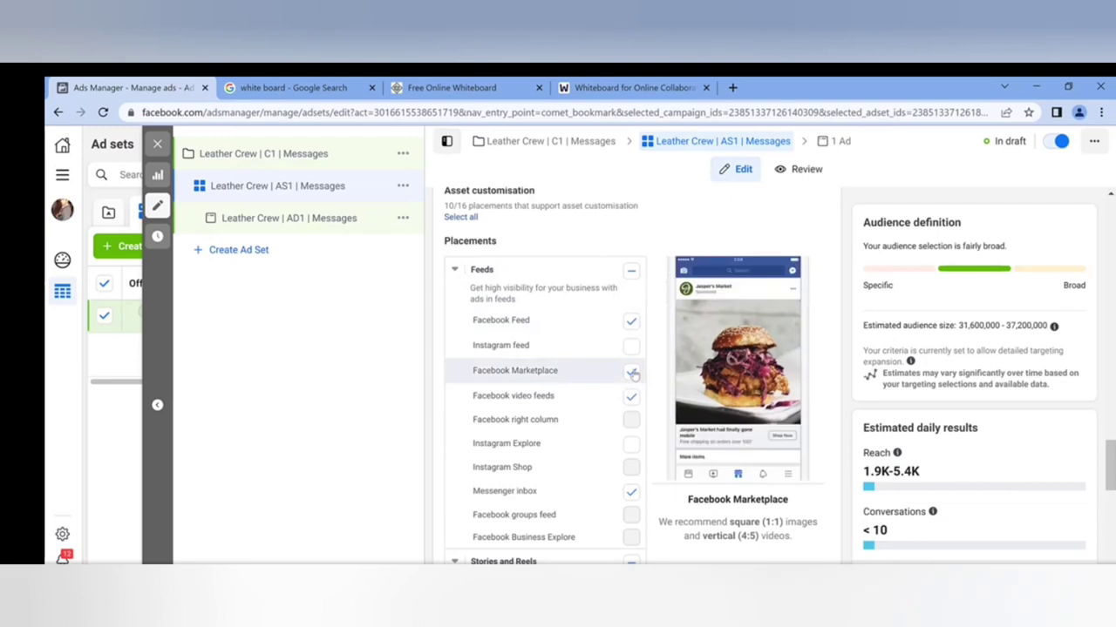
# Try excluding Facebook Marketplace from the manual feed placements, then return to Automatic placements
pyautogui.click(631, 373)
pyautogui.scroll(-1, 631, 373)
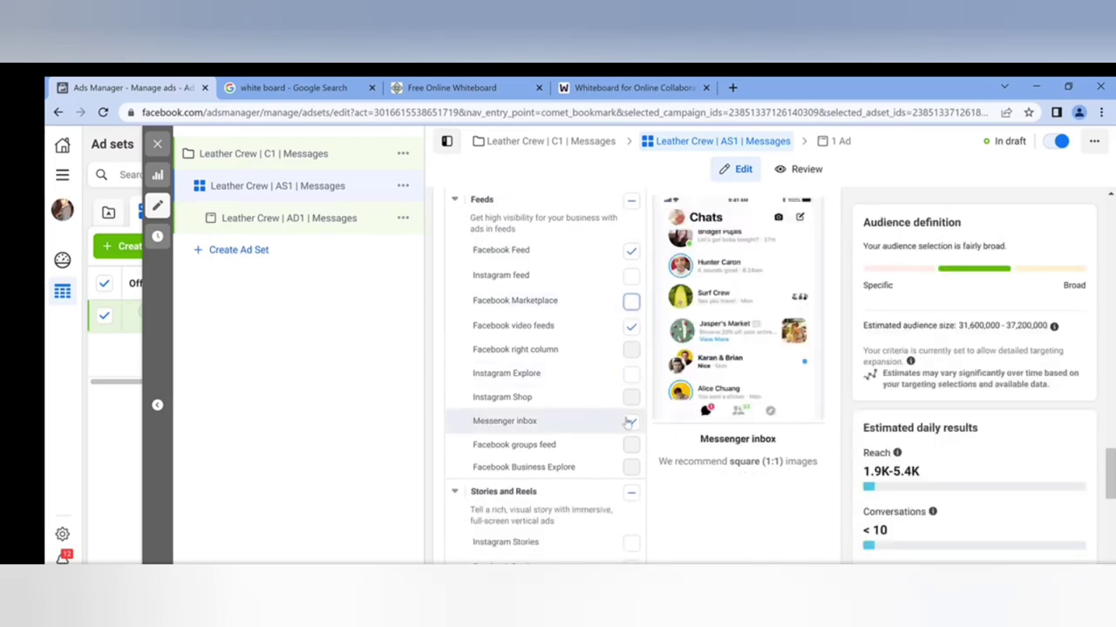
pyautogui.scroll(-2, 628, 422)
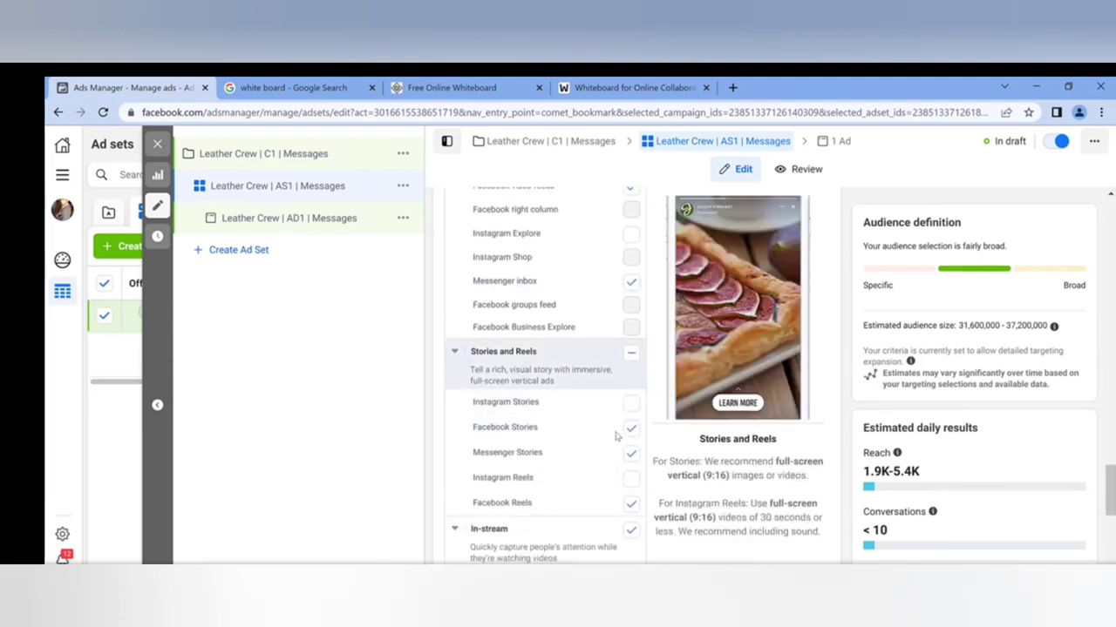
pyautogui.scroll(3, 482, 425)
pyautogui.scroll(3, 482, 426)
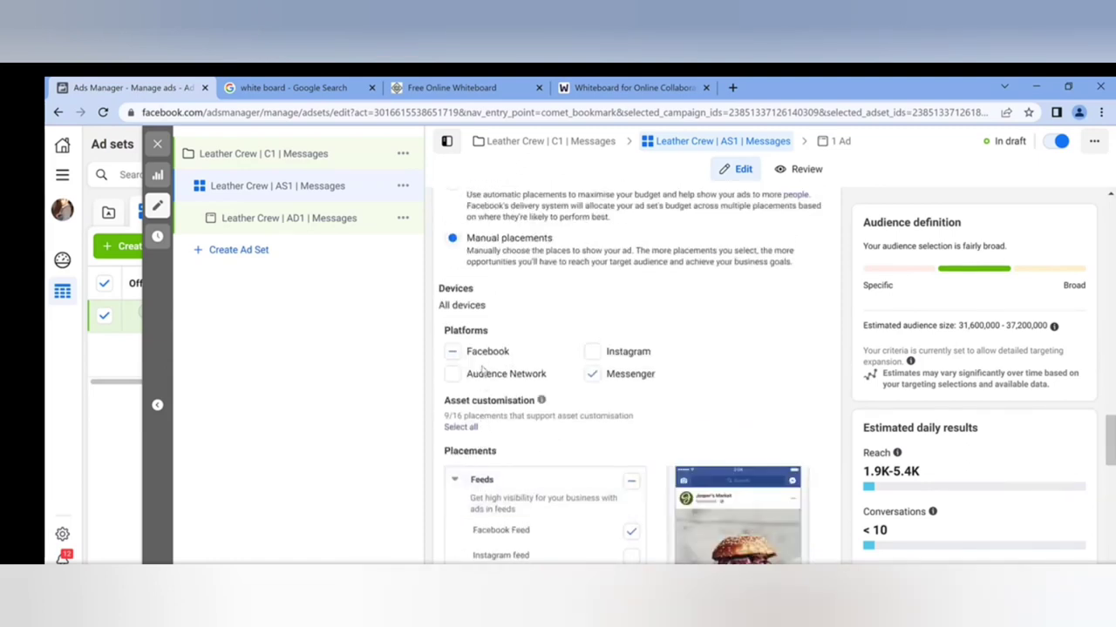
pyautogui.scroll(2, 482, 425)
pyautogui.scroll(-5, 482, 369)
pyautogui.scroll(-4, 482, 370)
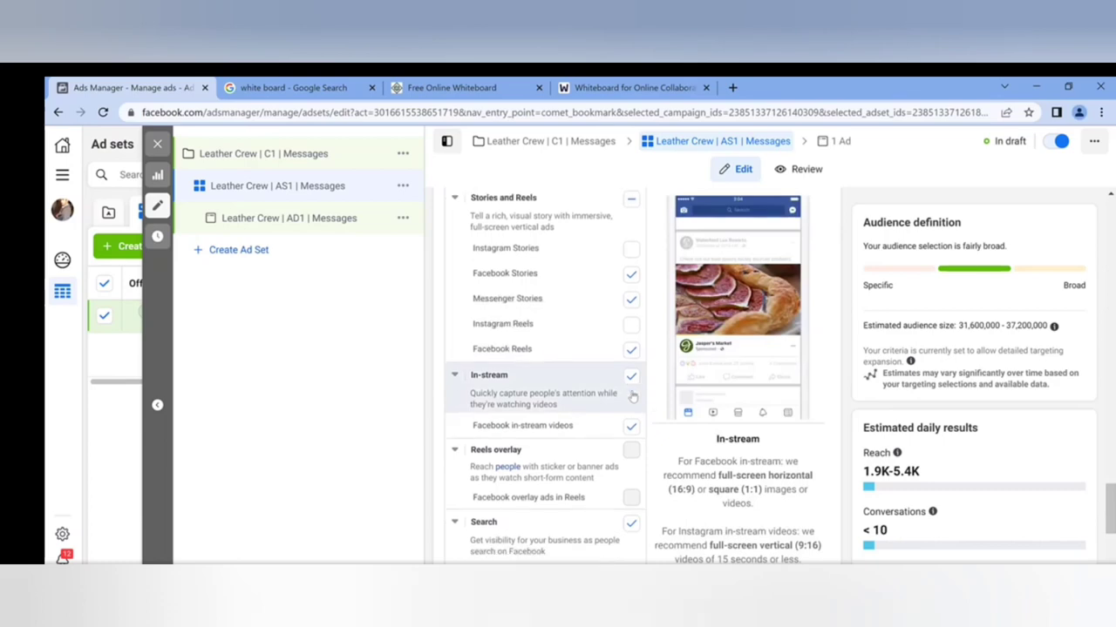
pyautogui.scroll(-1, 601, 386)
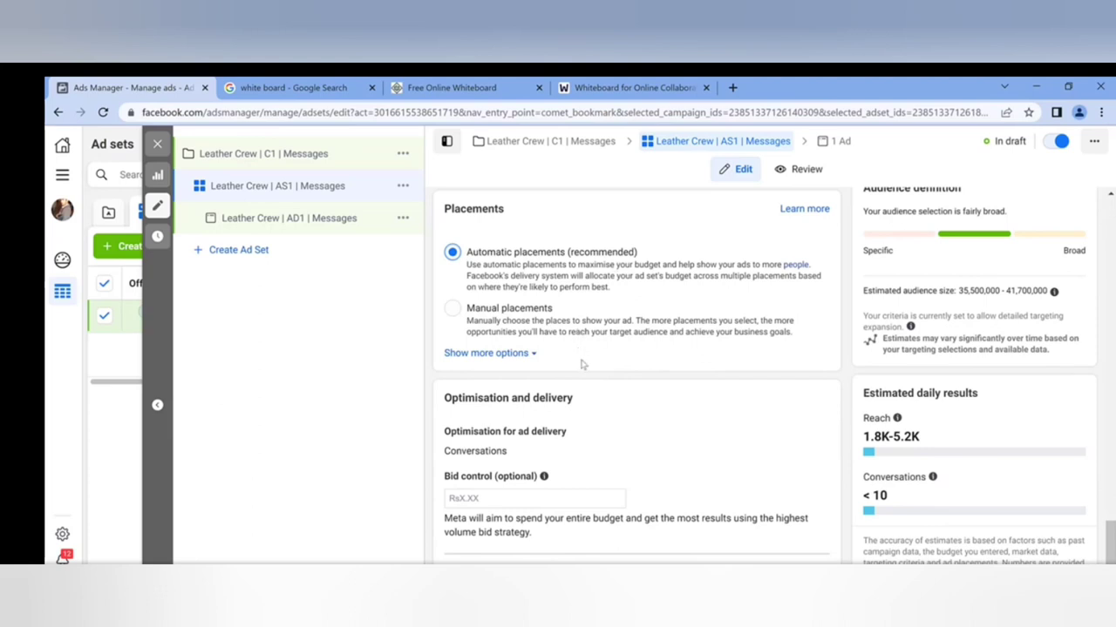
# Review the bid control and the Optimisation for ad delivery options, keeping Conversations selected
pyautogui.click(481, 499)
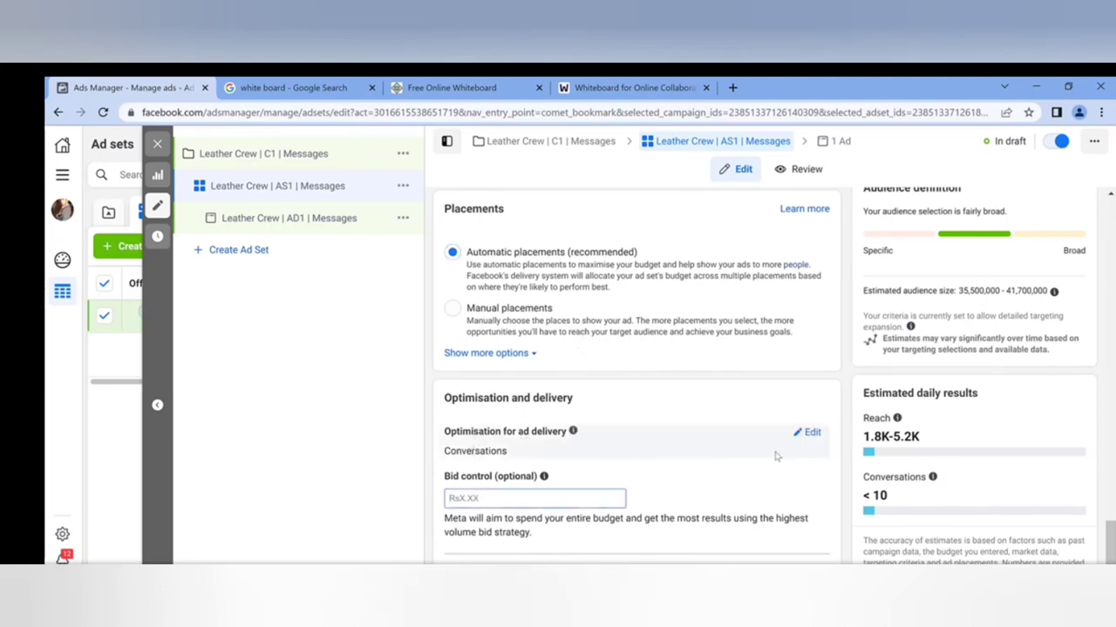
pyautogui.click(807, 432)
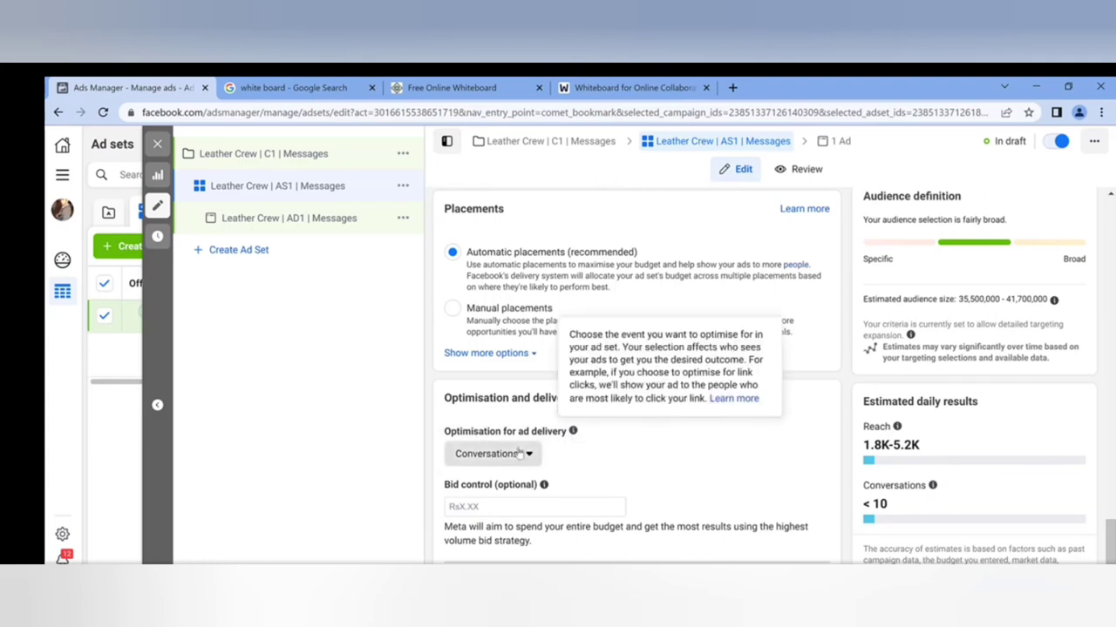
pyautogui.click(520, 453)
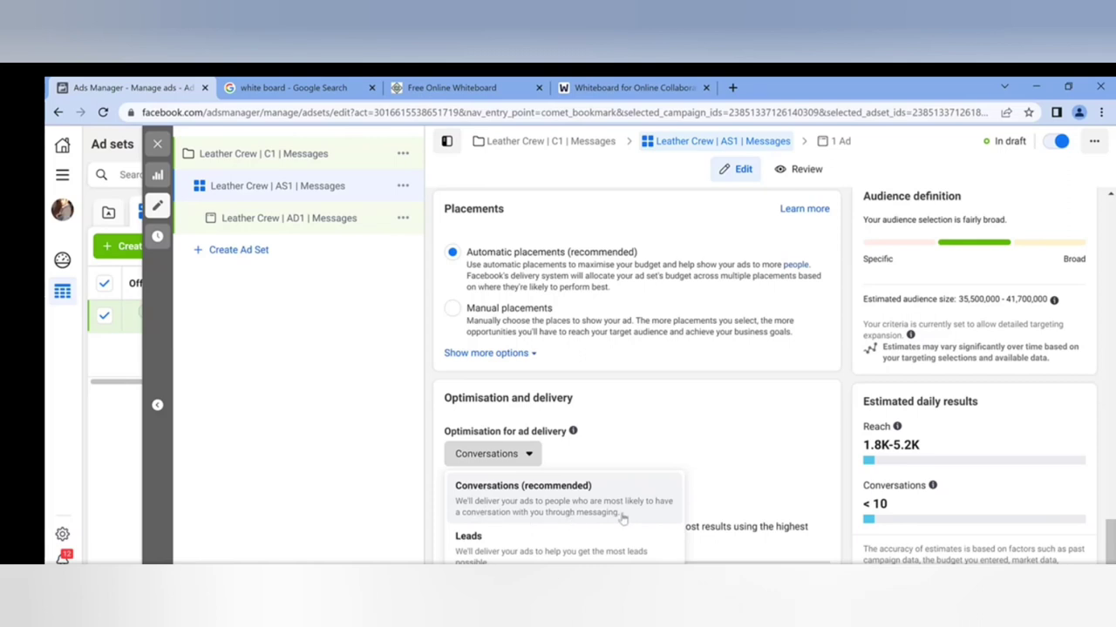
pyautogui.click(657, 398)
pyautogui.scroll(-1, 654, 401)
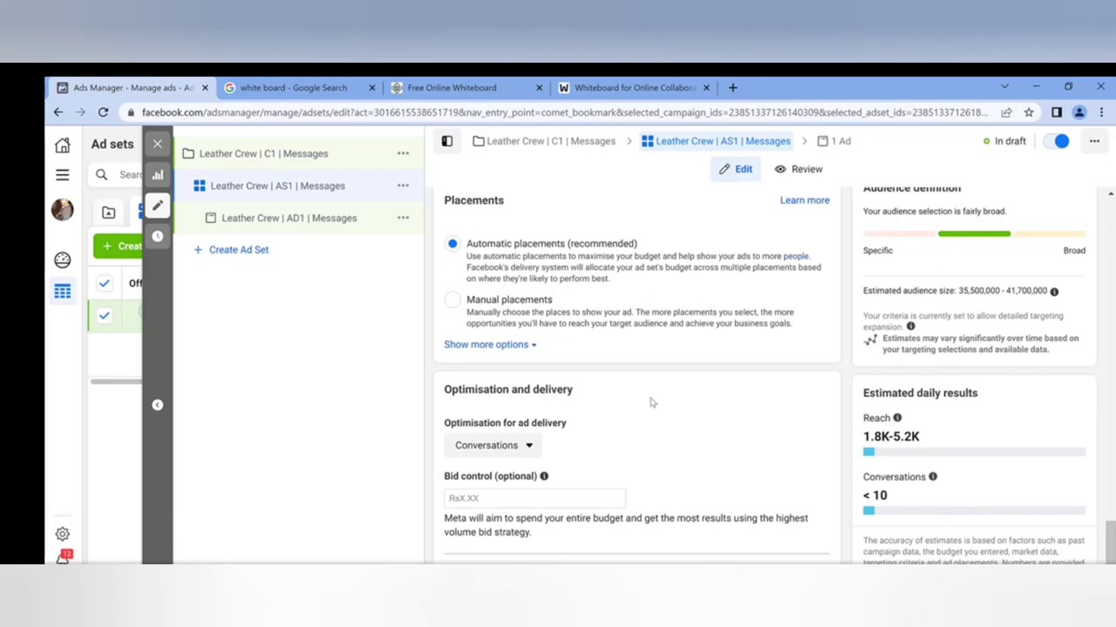
# Review the optional bid control and the When you are charged setting under Optimisation and delivery
pyautogui.click(492, 501)
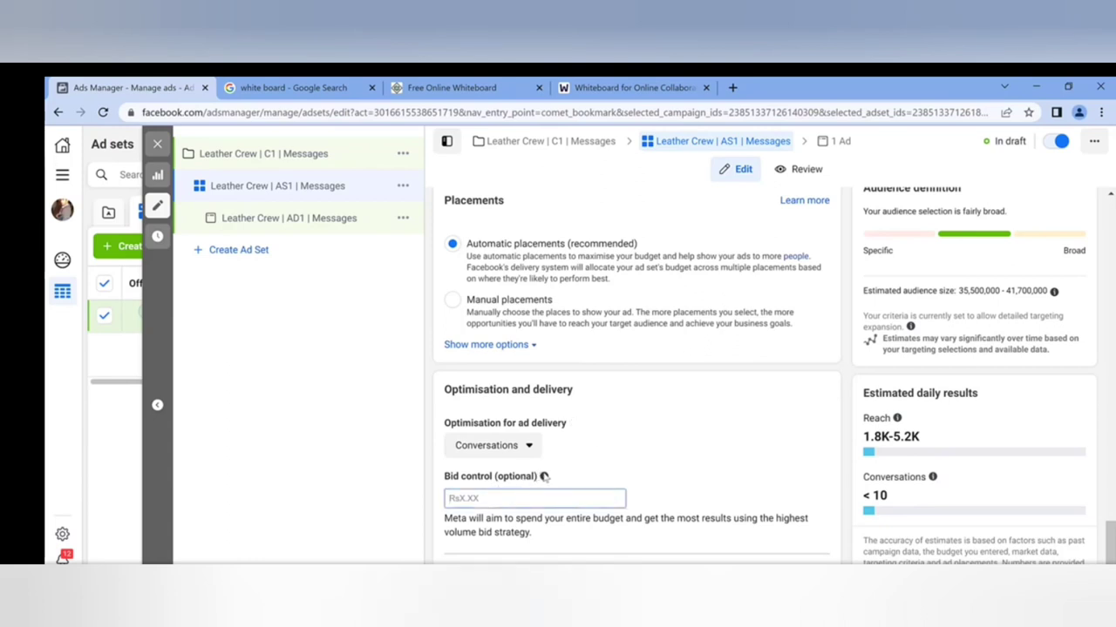
pyautogui.click(582, 475)
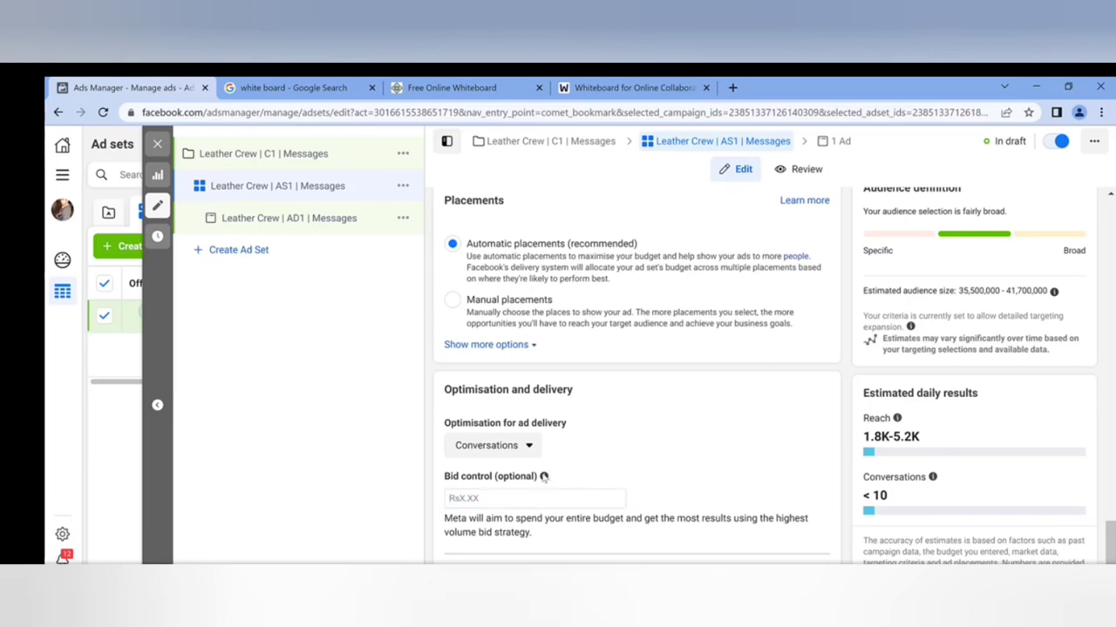
pyautogui.moveTo(543, 479)
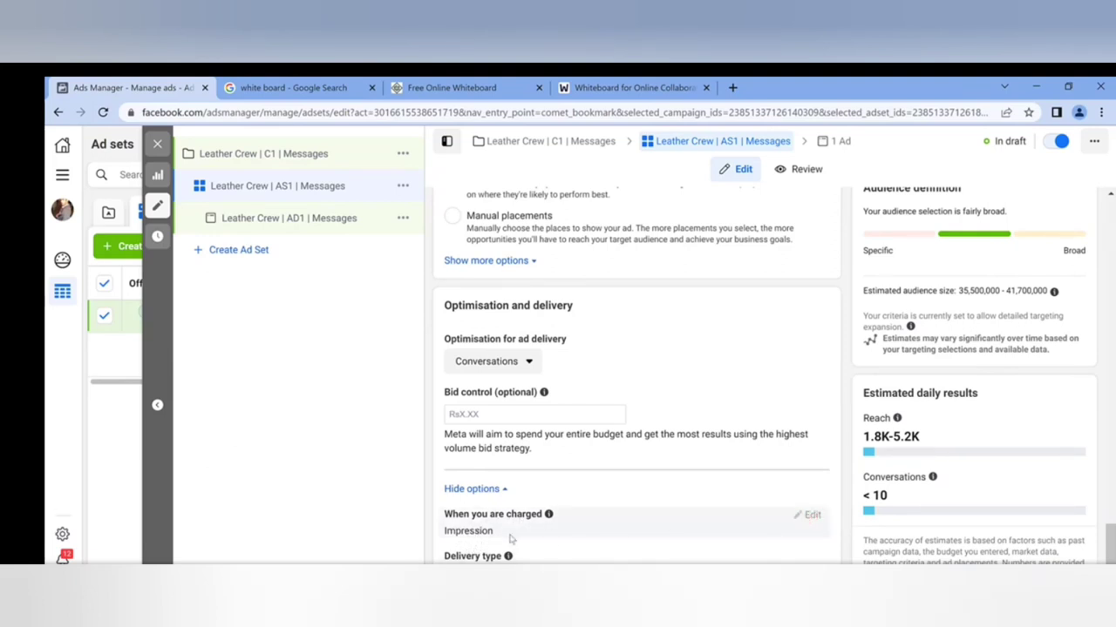
pyautogui.moveTo(441, 532); pyautogui.dragTo(505, 537)
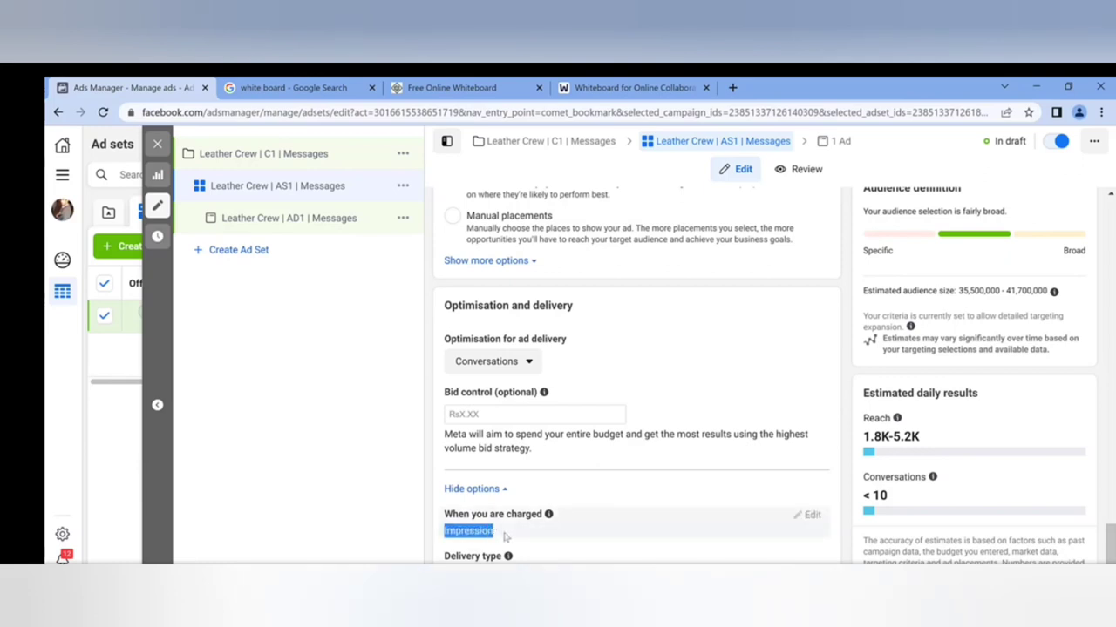
pyautogui.click(505, 537)
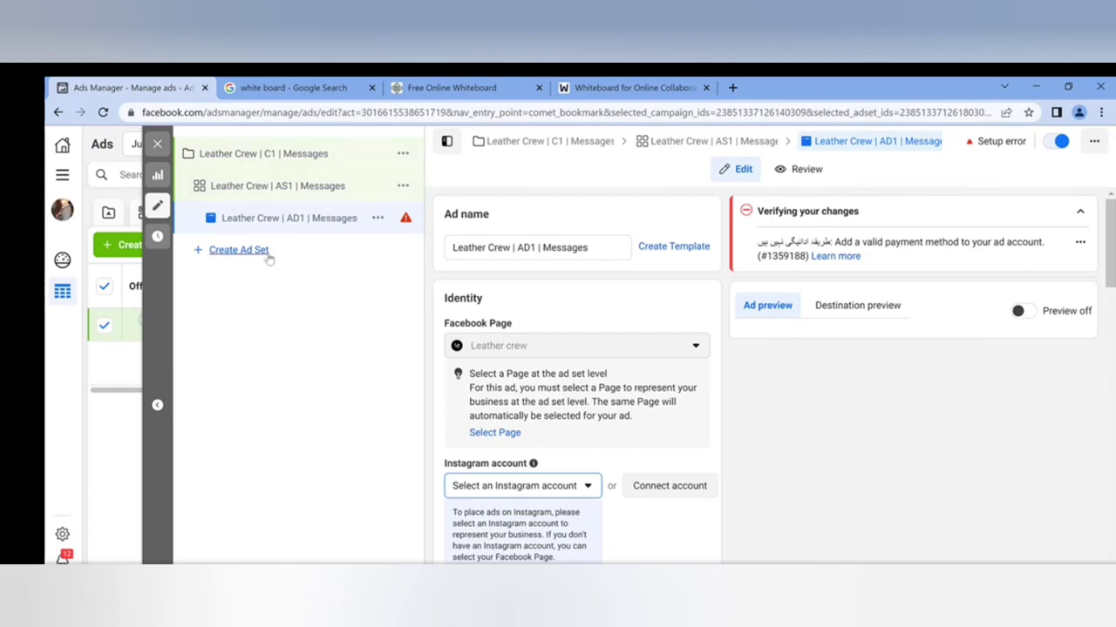
# Review the ad's name, Facebook Page, Instagram account choices and format options without changing them
pyautogui.click(592, 247)
pyautogui.scroll(-1, 582, 296)
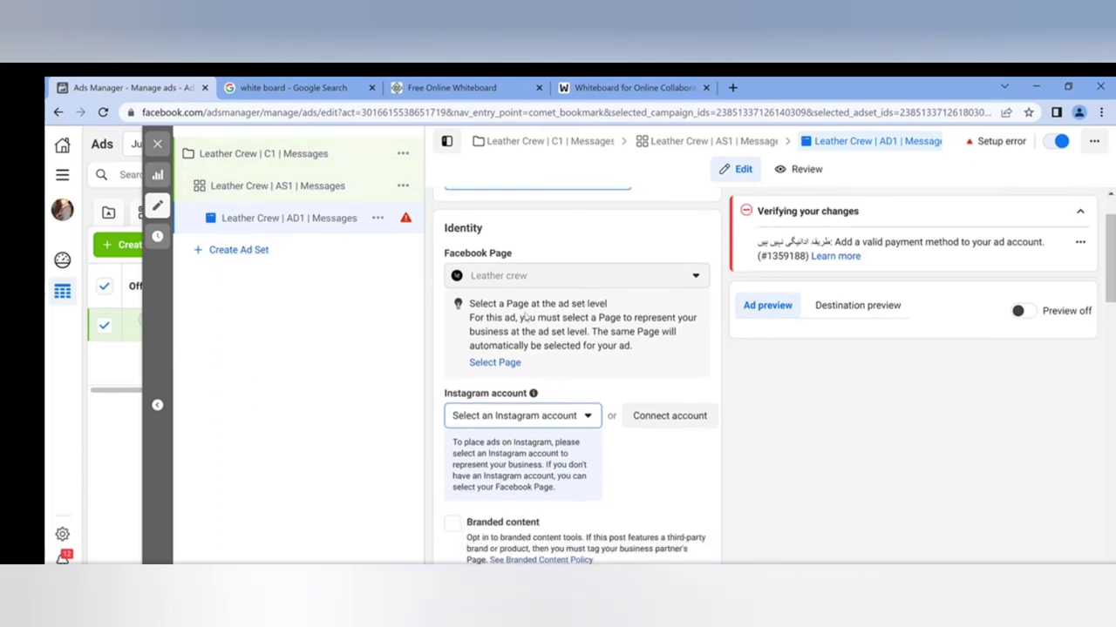
pyautogui.scroll(1, 524, 319)
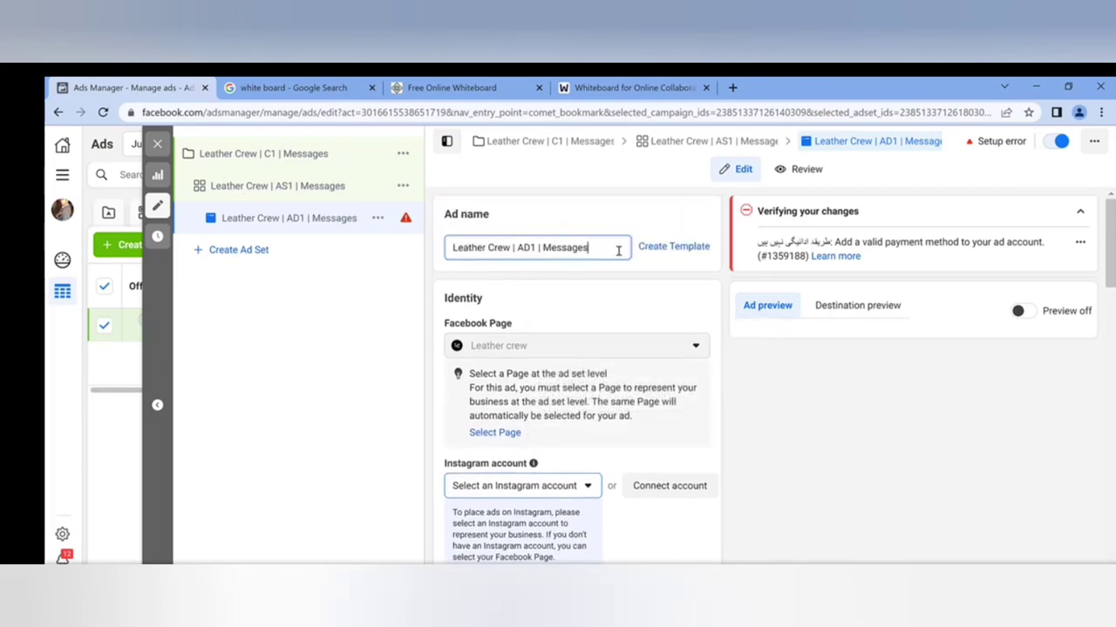
pyautogui.scroll(-1, 571, 295)
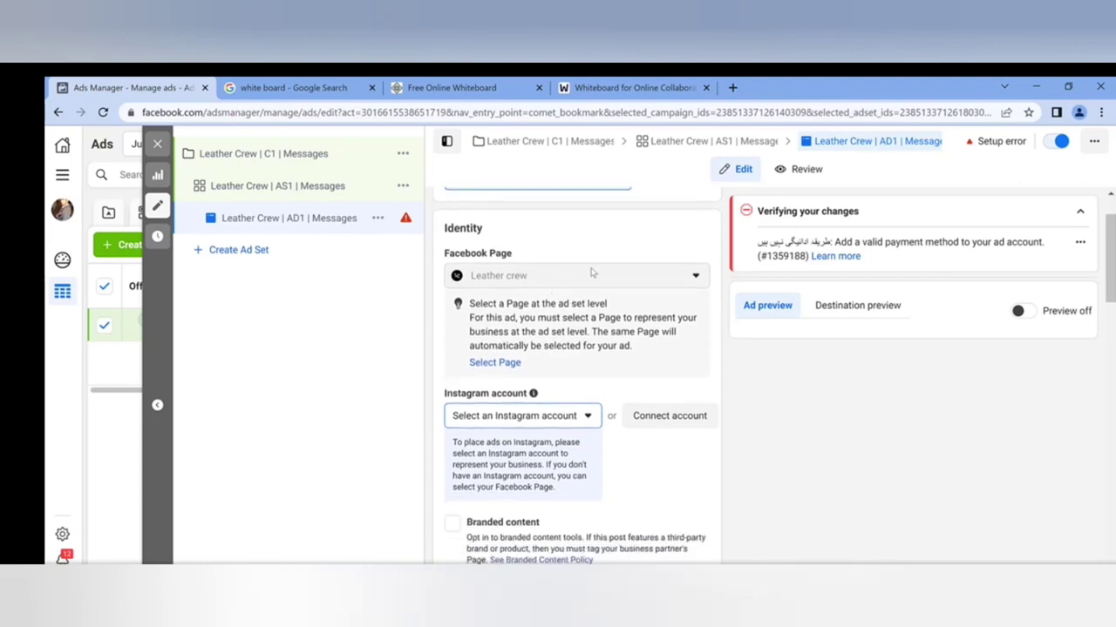
pyautogui.click(594, 273)
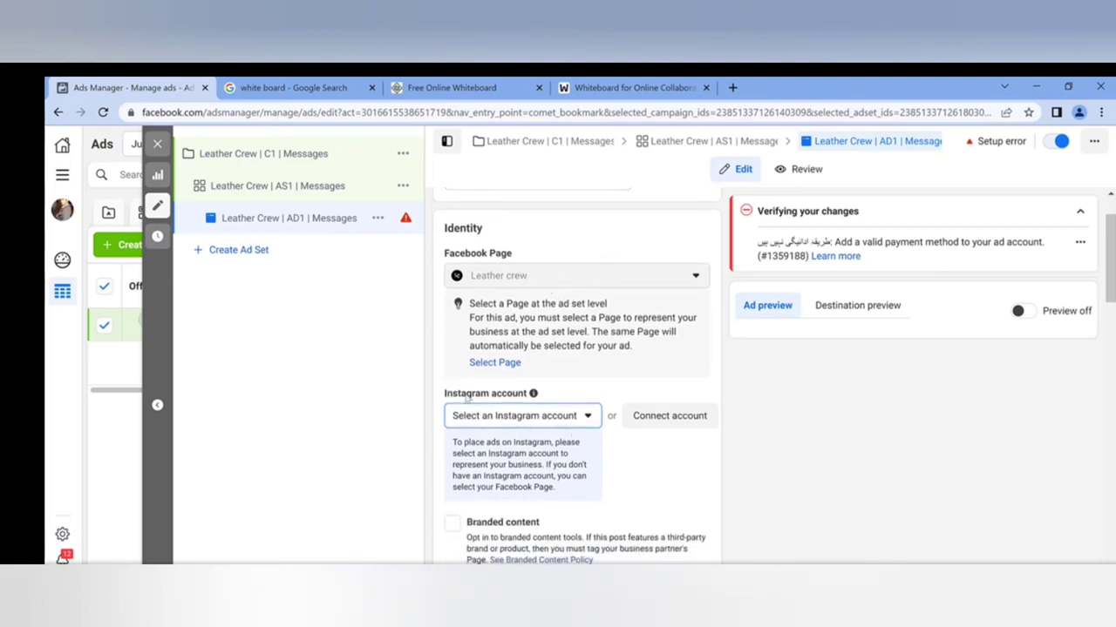
pyautogui.click(587, 417)
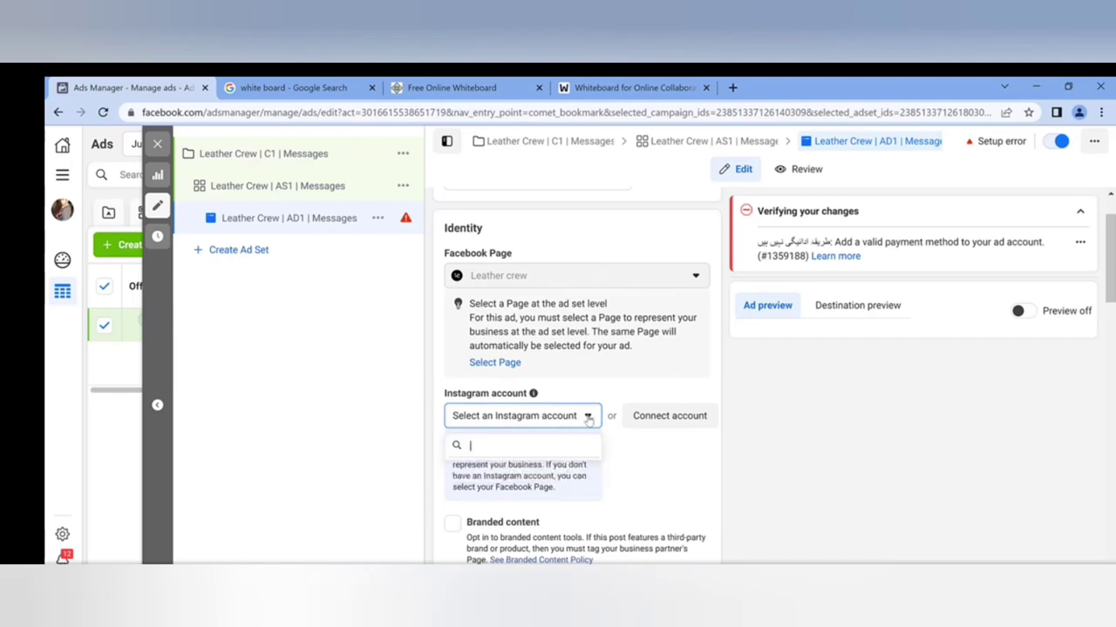
pyautogui.click(661, 463)
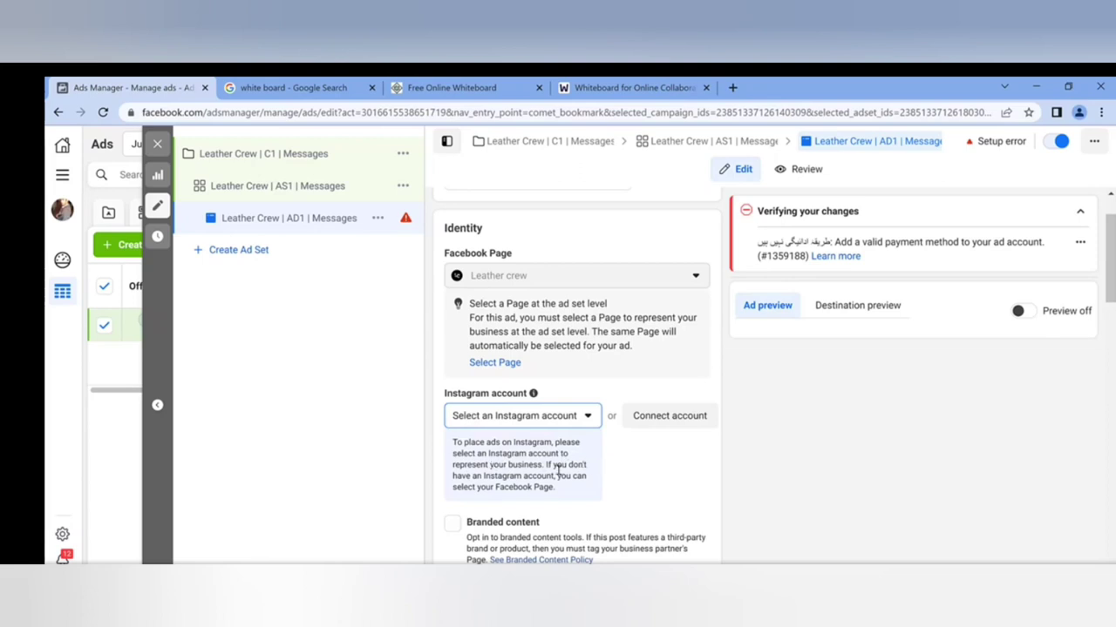
pyautogui.scroll(-1, 630, 478)
pyautogui.scroll(-3, 624, 470)
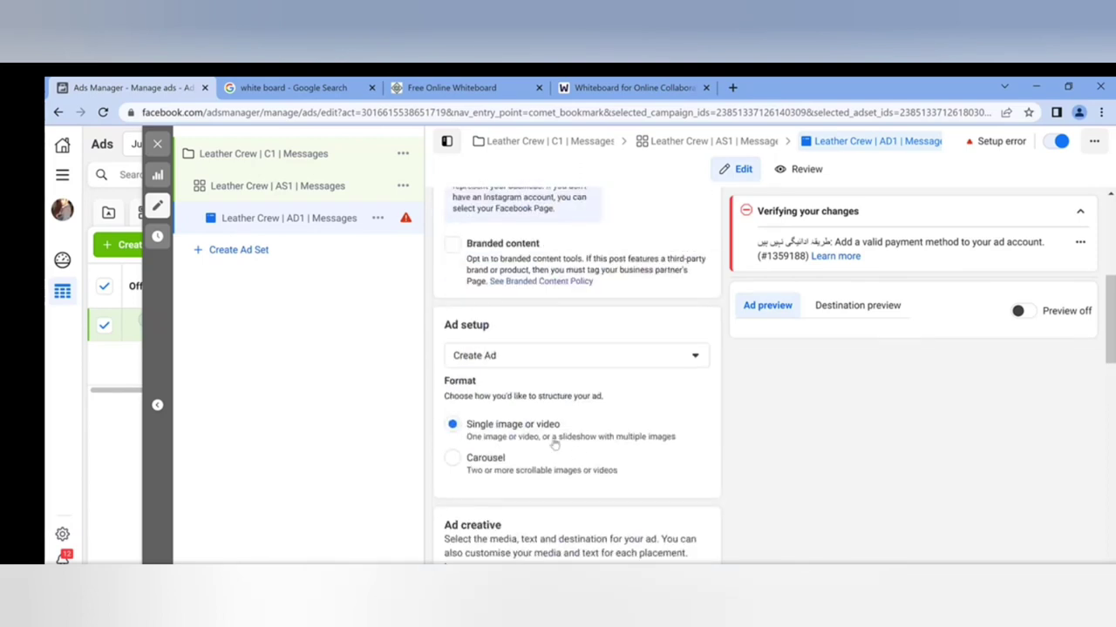
pyautogui.scroll(3, 622, 471)
# Return to the AS1 ad set and switch to Manual placements with the Instagram and Audience Network platforms deselected
pyautogui.click(305, 194)
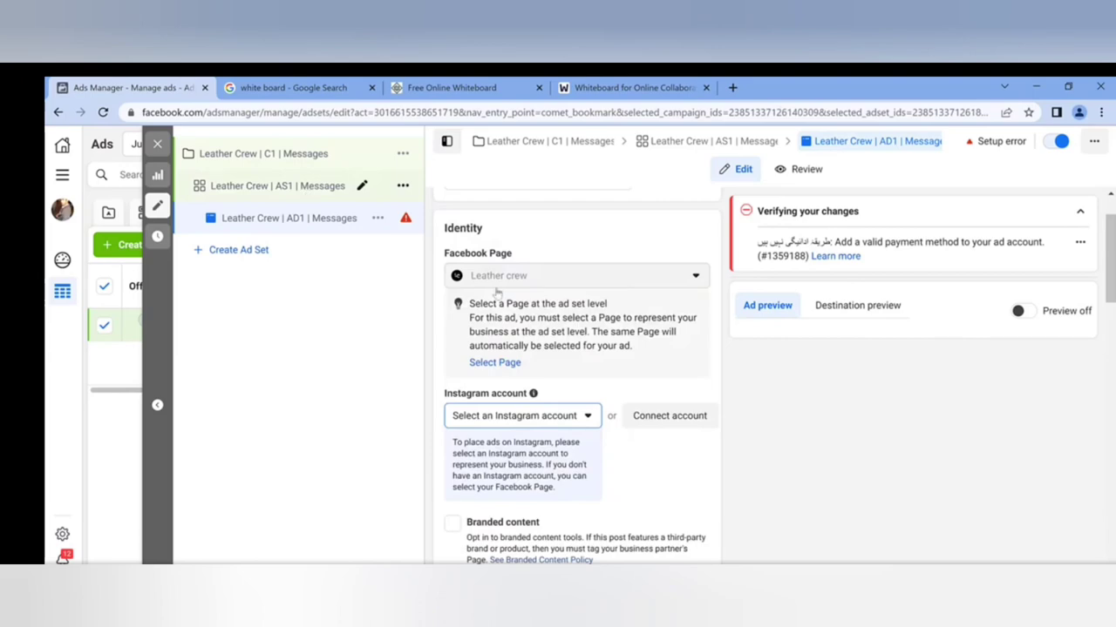
pyautogui.scroll(-4, 519, 307)
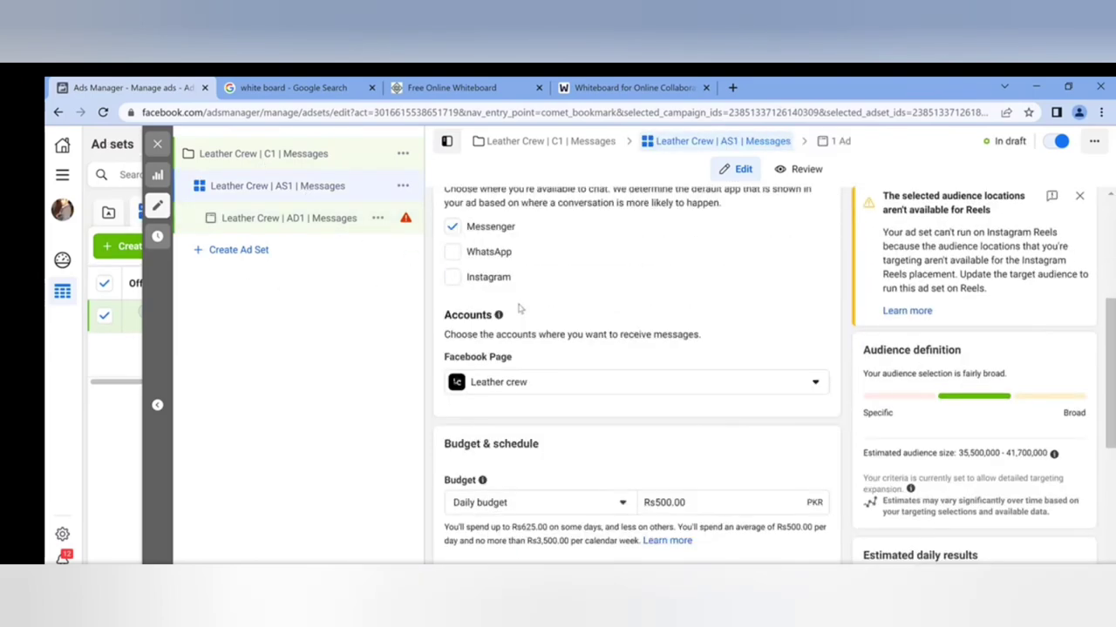
pyautogui.scroll(4, 519, 307)
pyautogui.scroll(-10, 519, 306)
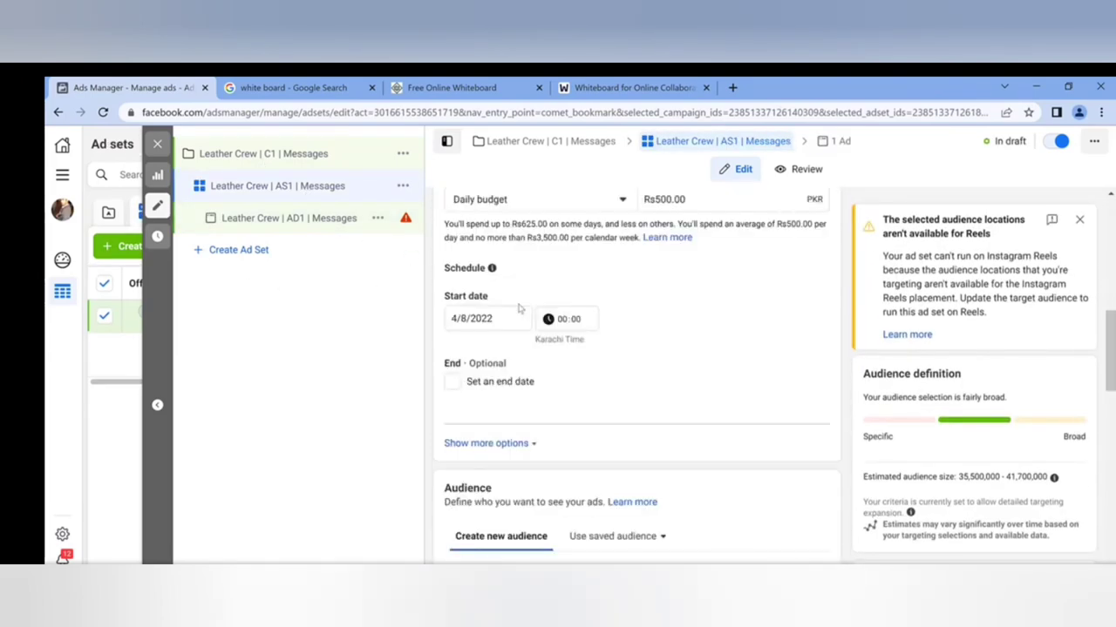
pyautogui.scroll(-7, 520, 310)
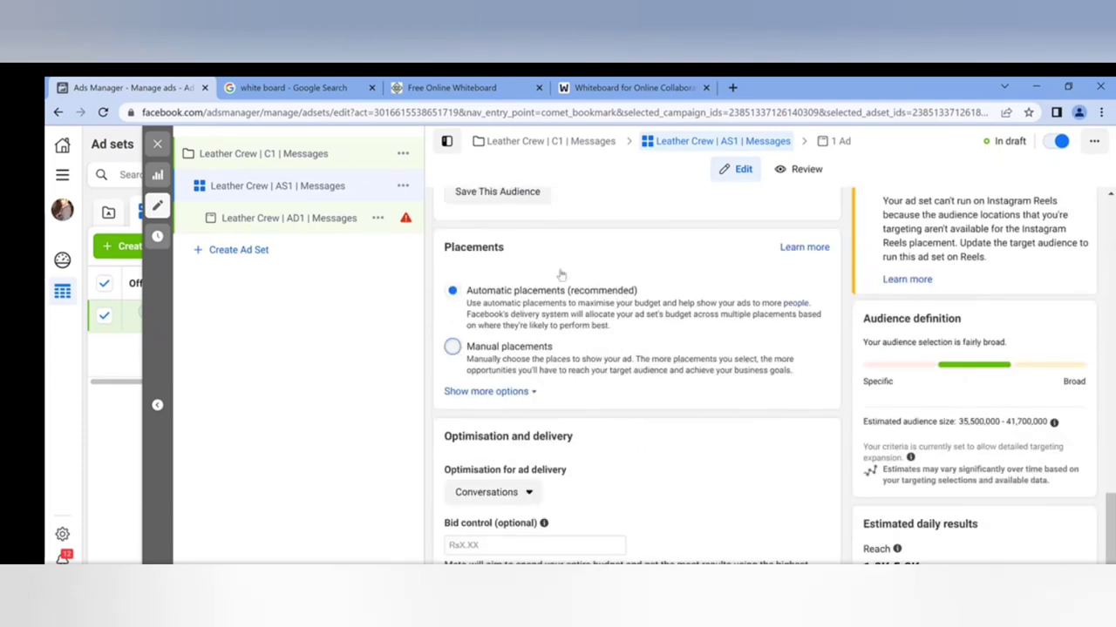
pyautogui.click(509, 347)
pyautogui.scroll(-2, 564, 354)
pyautogui.click(592, 319)
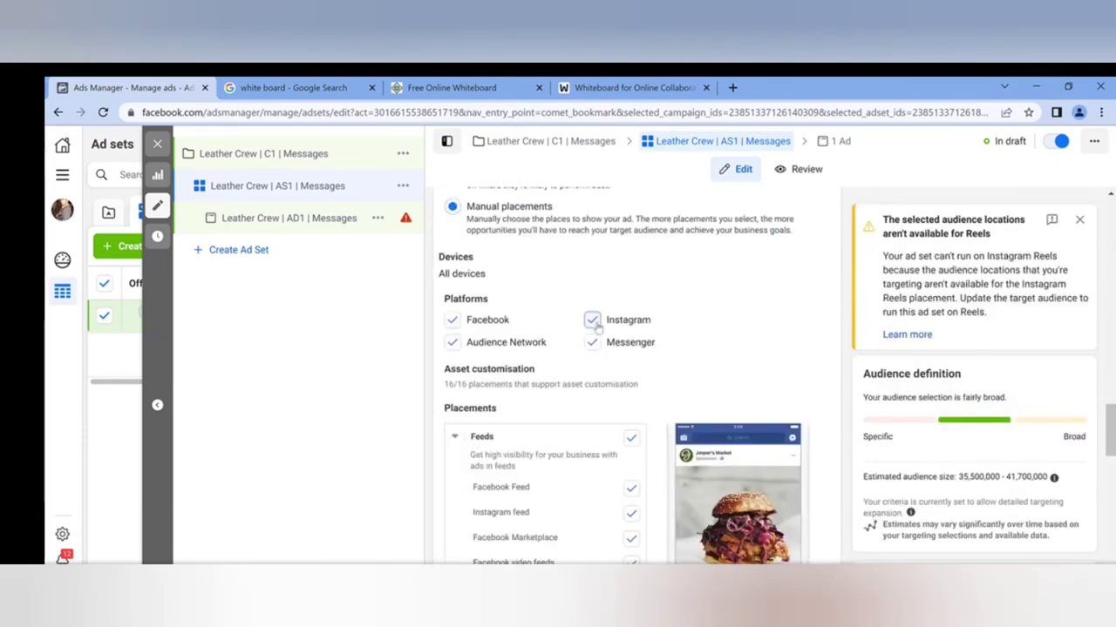
pyautogui.click(452, 342)
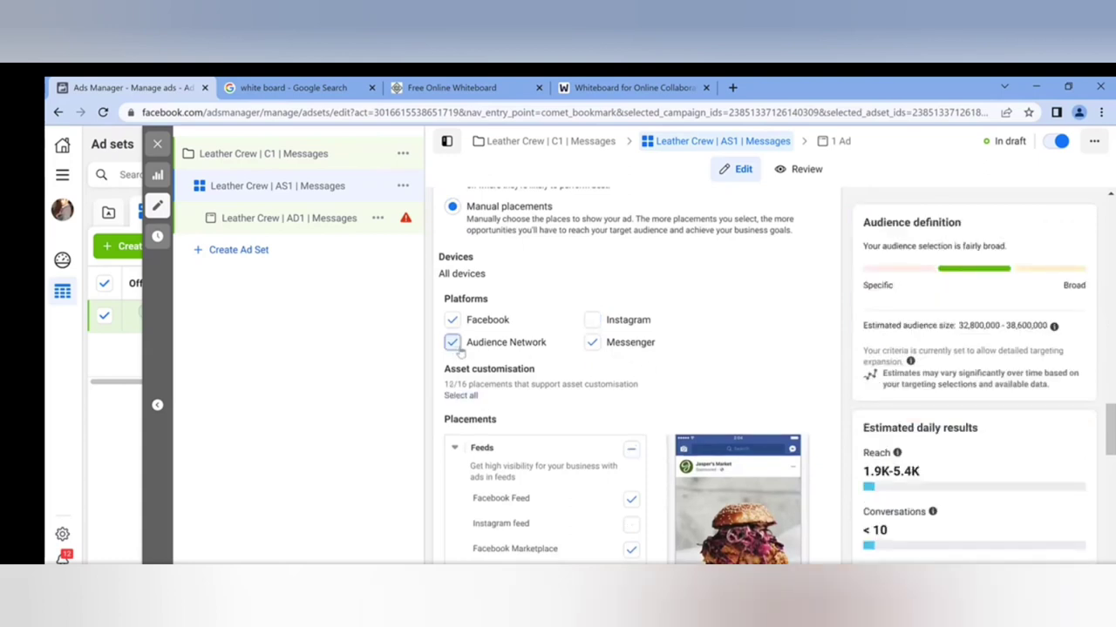
# Exclude Facebook video feeds and Facebook Marketplace from the manual feed placements
pyautogui.scroll(-3, 766, 320)
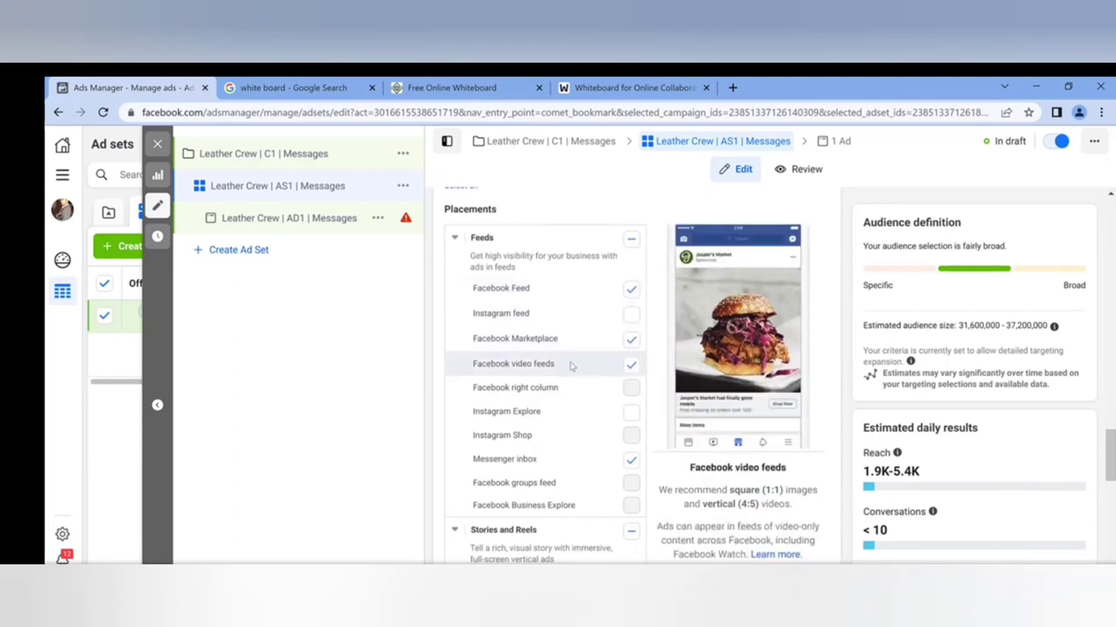
pyautogui.click(628, 367)
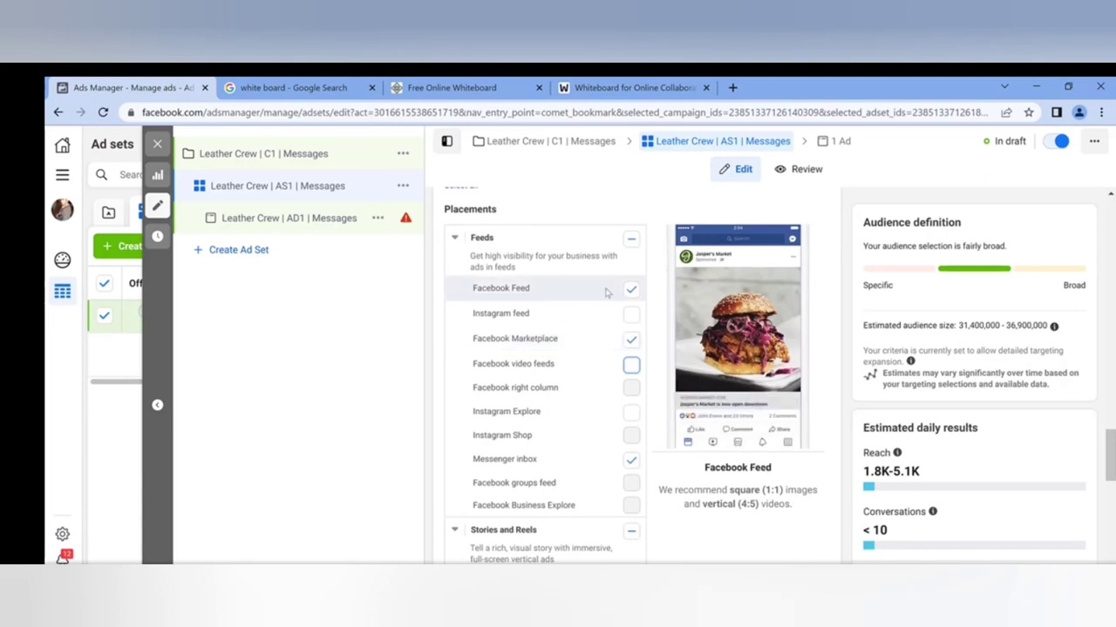
pyautogui.click(631, 340)
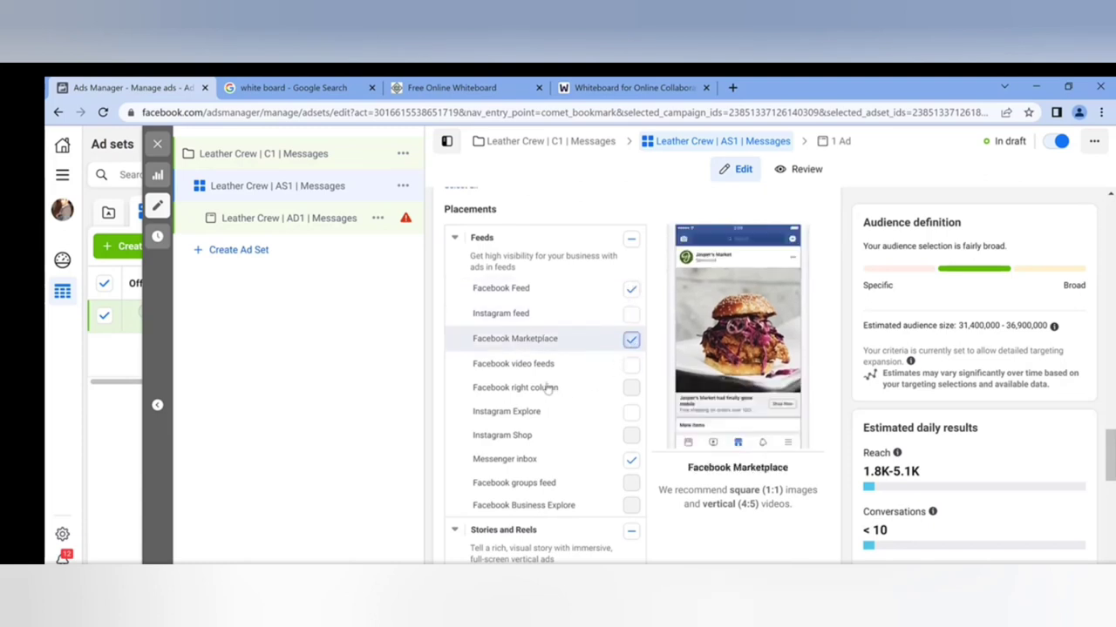
# Exclude all Stories and Reels placements and check the remaining placements from In-stream down to Apps and sites
pyautogui.scroll(-2, 582, 366)
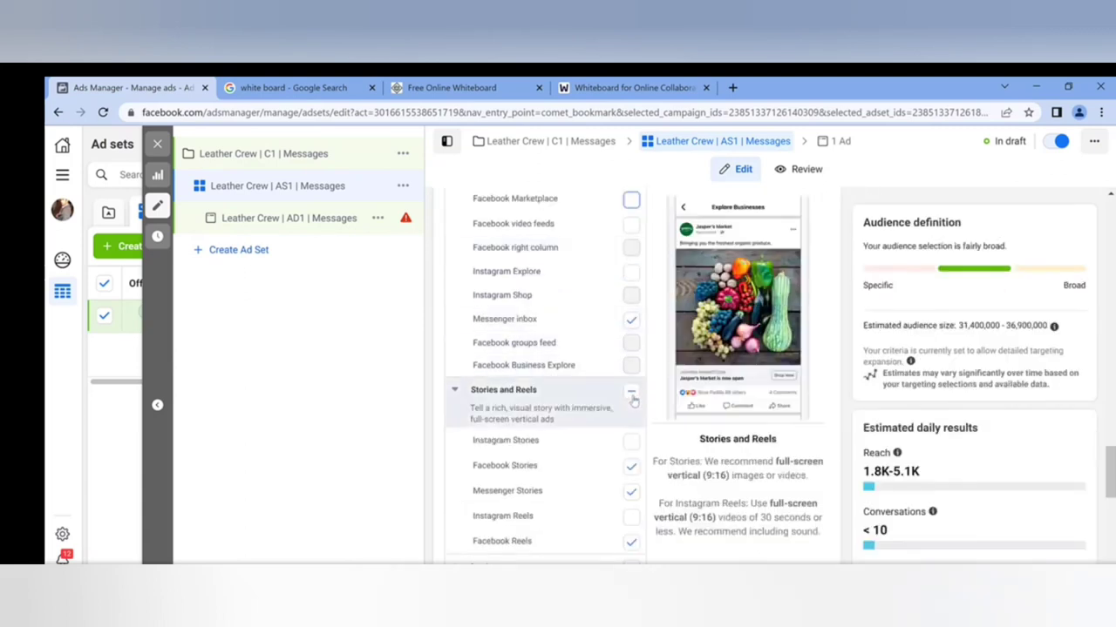
pyautogui.click(632, 394)
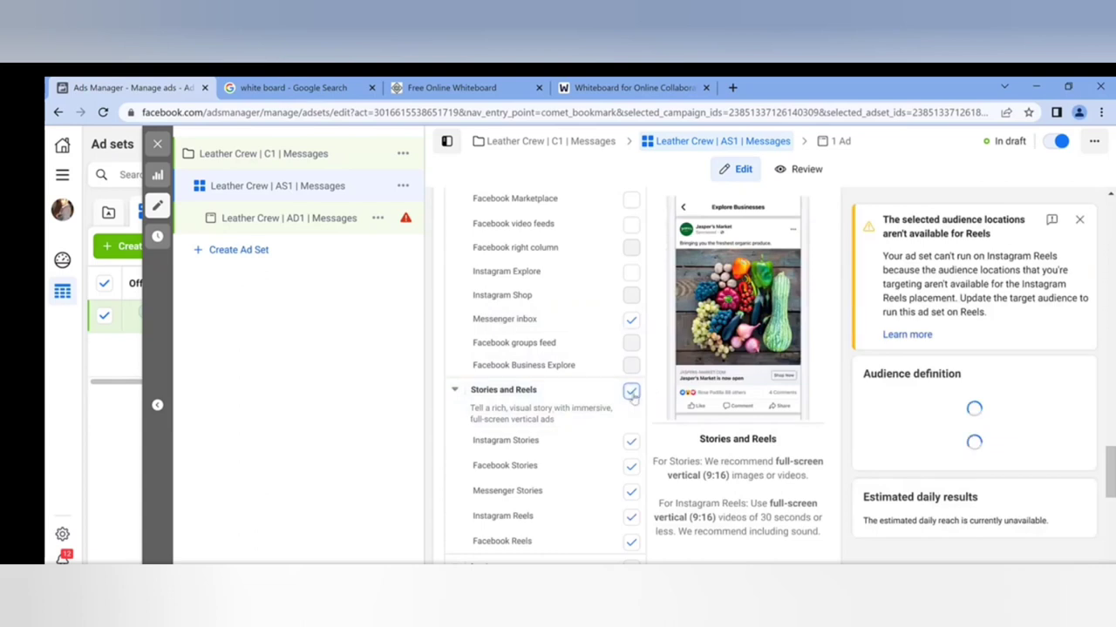
pyautogui.click(631, 392)
pyautogui.scroll(-3, 488, 408)
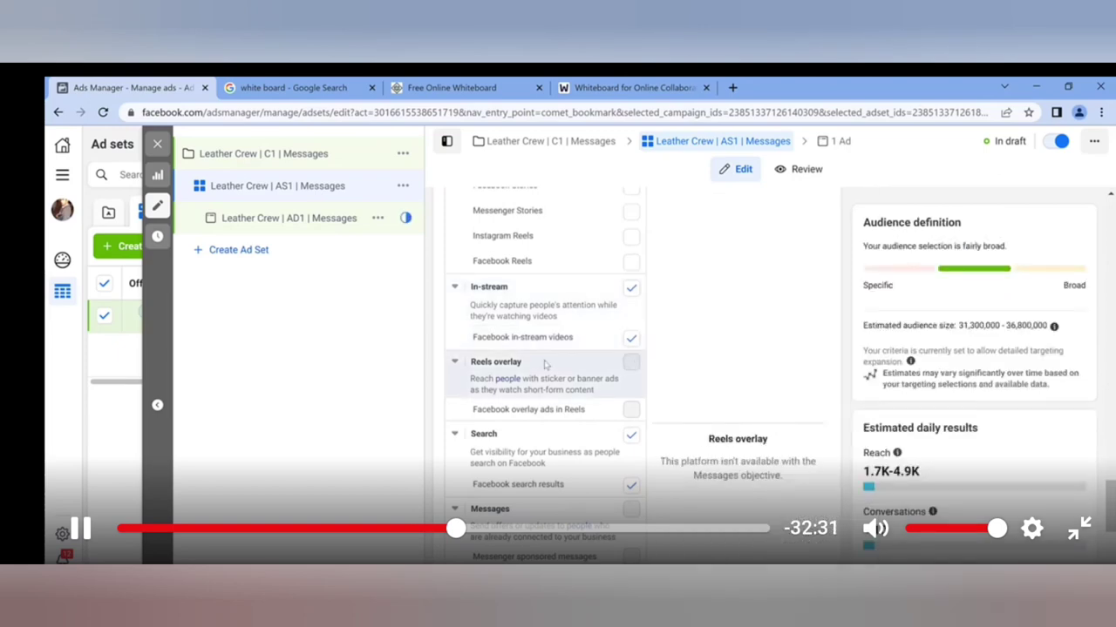
pyautogui.scroll(-2, 552, 450)
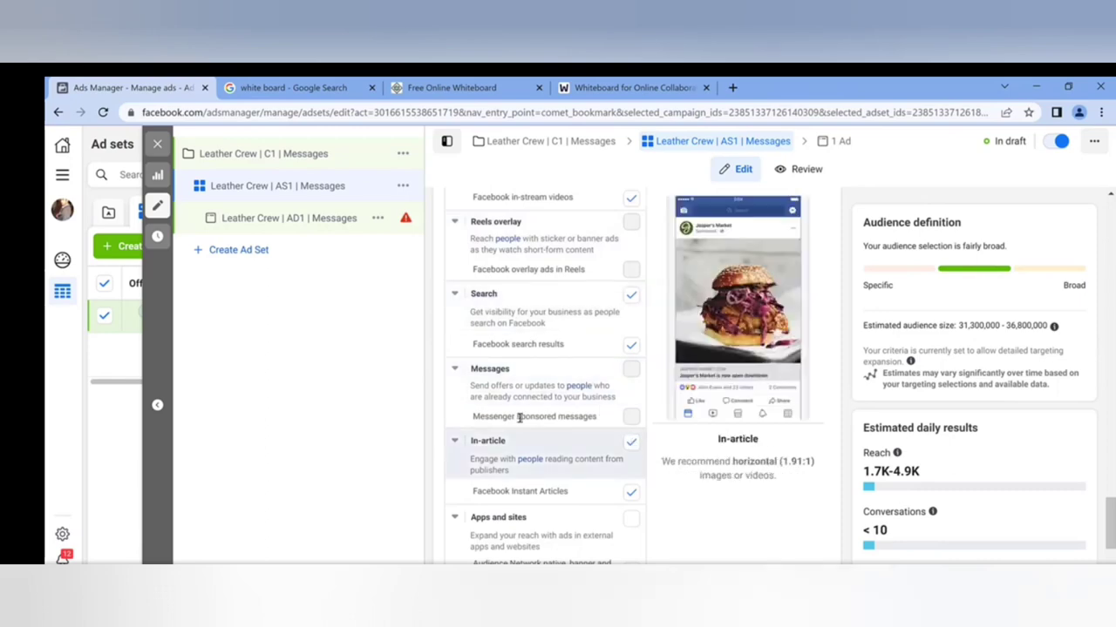
pyautogui.scroll(-3, 517, 415)
pyautogui.scroll(-1, 517, 393)
pyautogui.scroll(5, 505, 338)
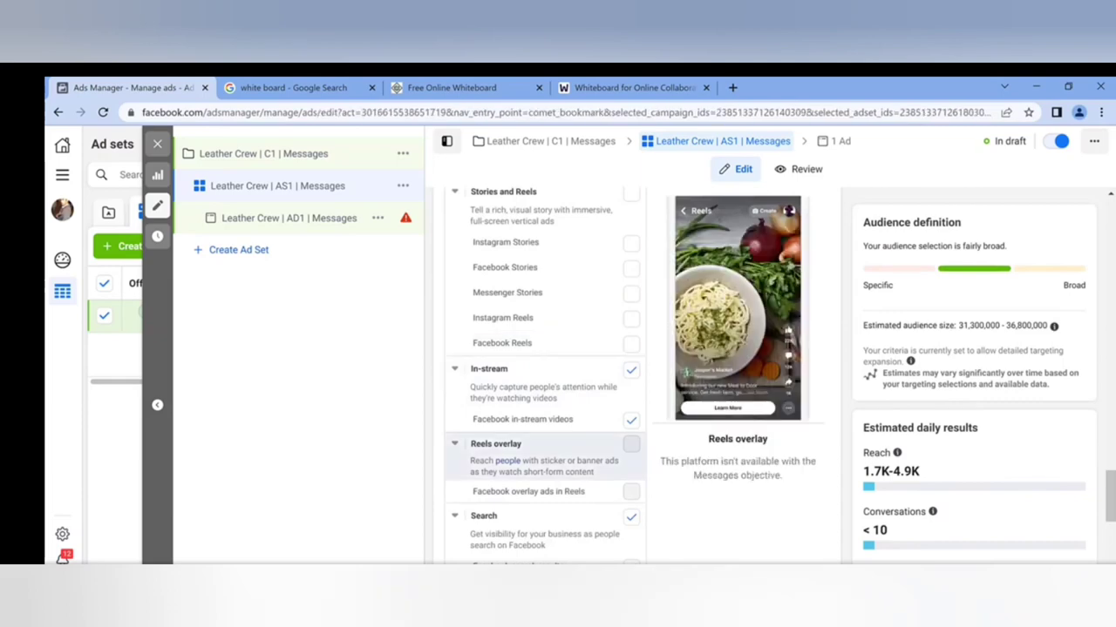
# Open the AD1 ad and examine its Identity section, including the Facebook Page, Advertise on Instagram and Branded content options
pyautogui.click(405, 218)
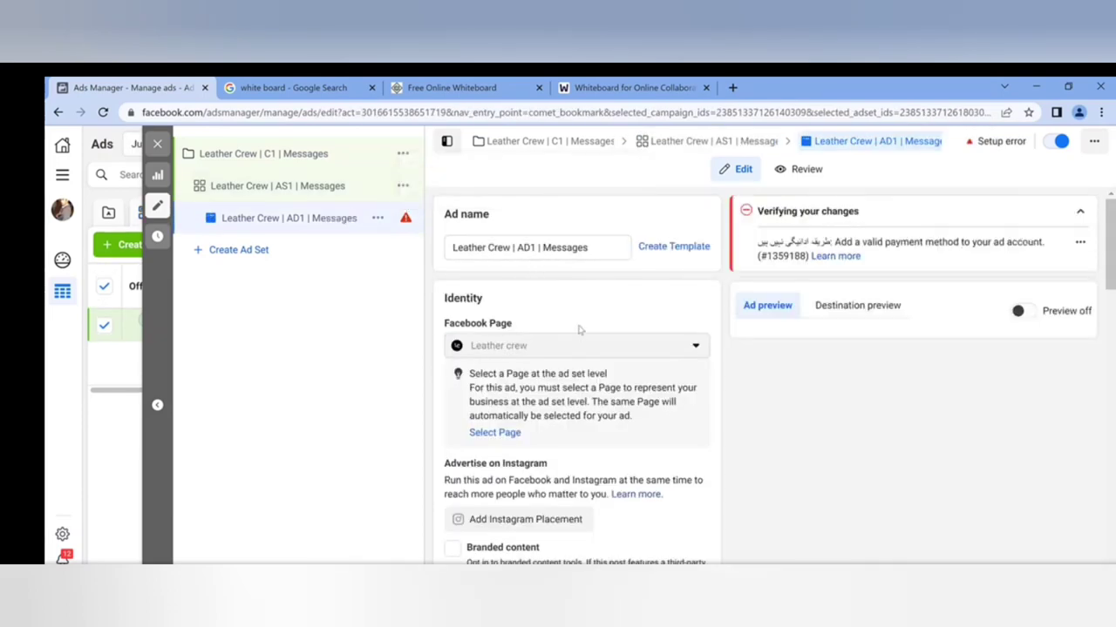
pyautogui.scroll(-3, 555, 338)
pyautogui.scroll(3, 483, 319)
pyautogui.scroll(-1, 488, 419)
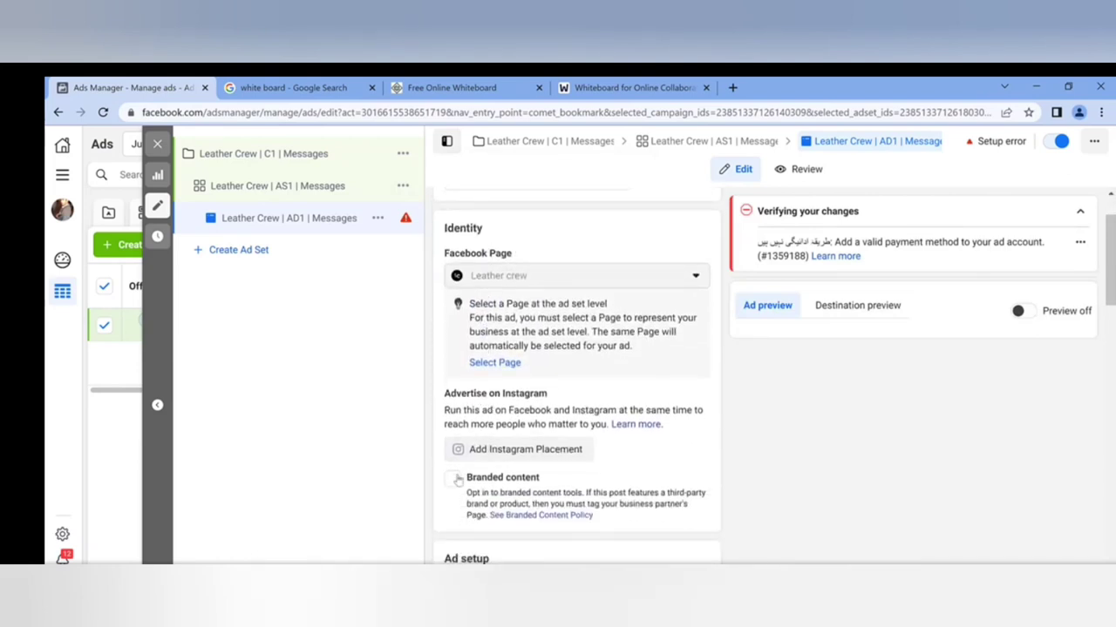
pyautogui.scroll(-1, 457, 488)
pyautogui.scroll(1, 809, 266)
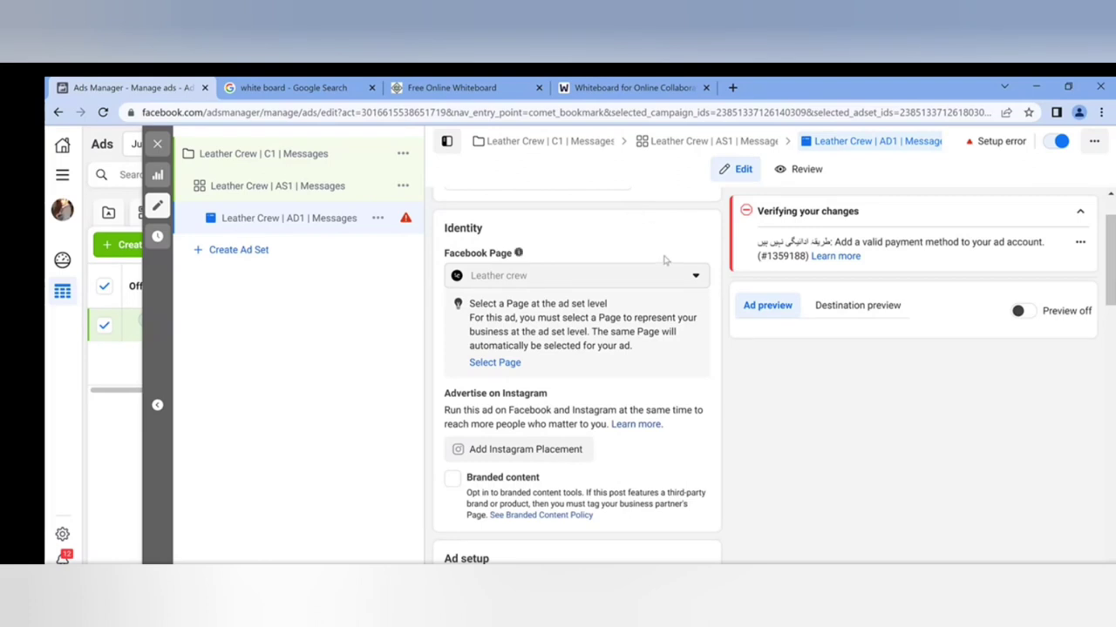
pyautogui.scroll(1, 664, 260)
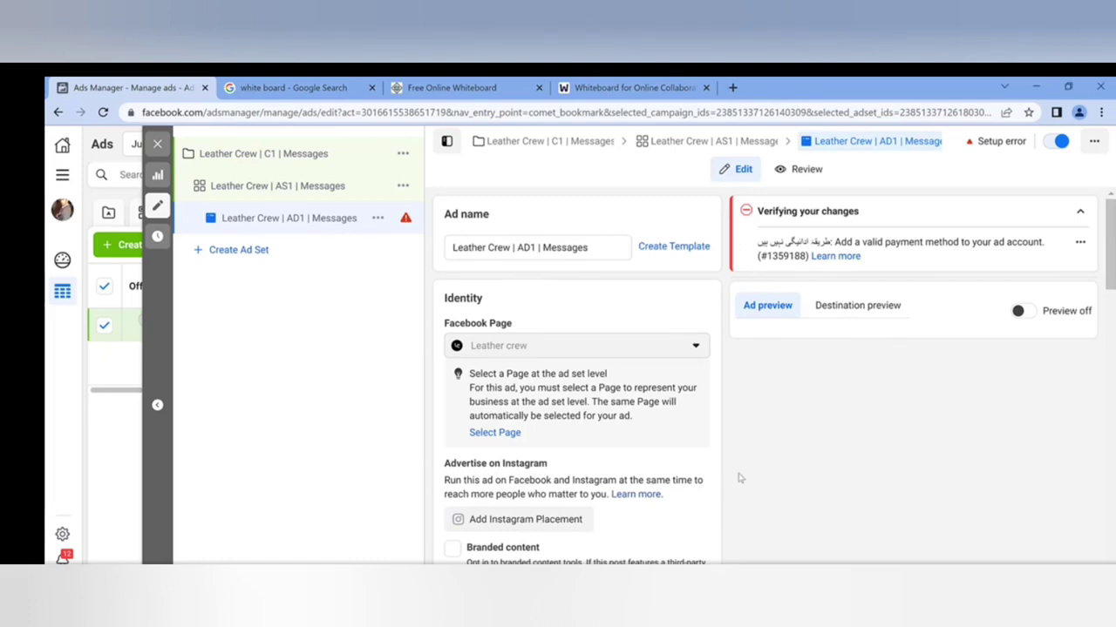
pyautogui.scroll(-3, 673, 325)
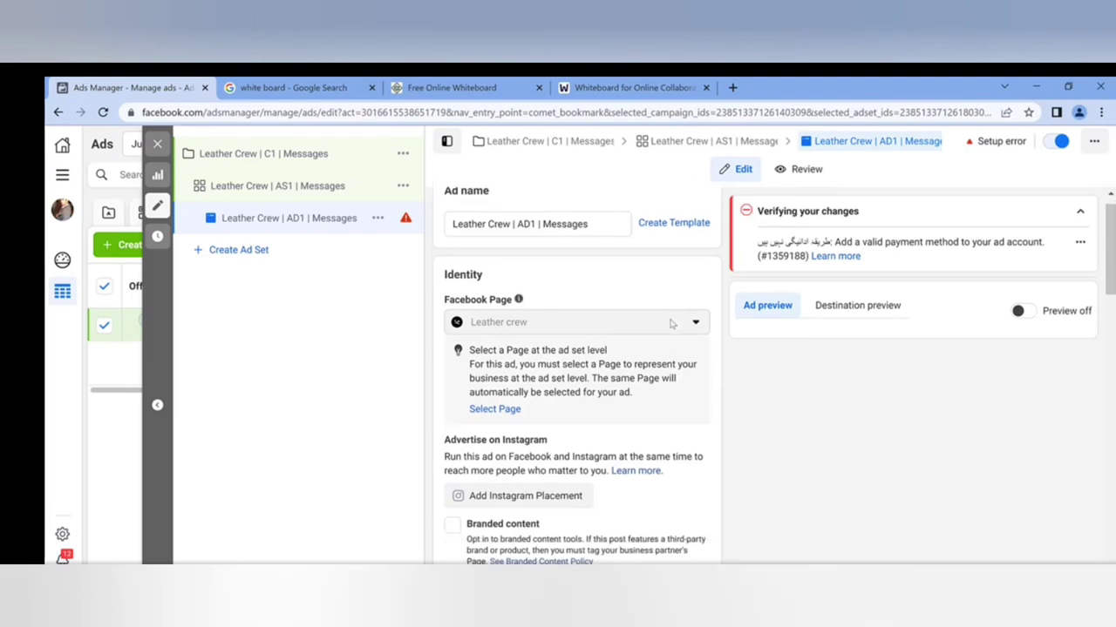
pyautogui.scroll(3, 667, 323)
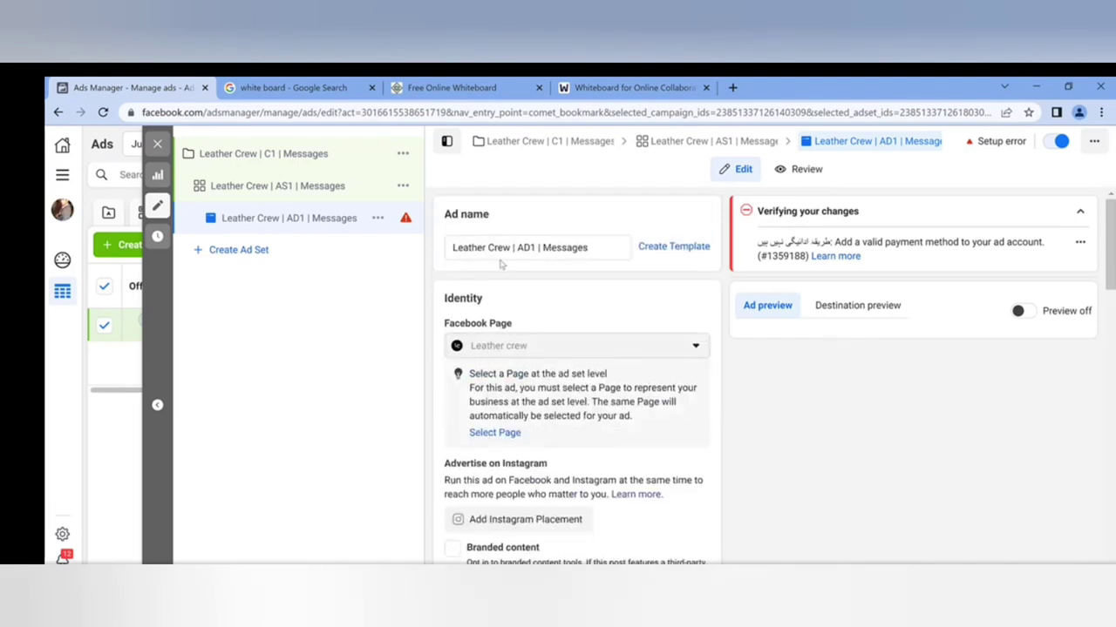
pyautogui.scroll(-2, 470, 318)
pyautogui.scroll(1, 475, 227)
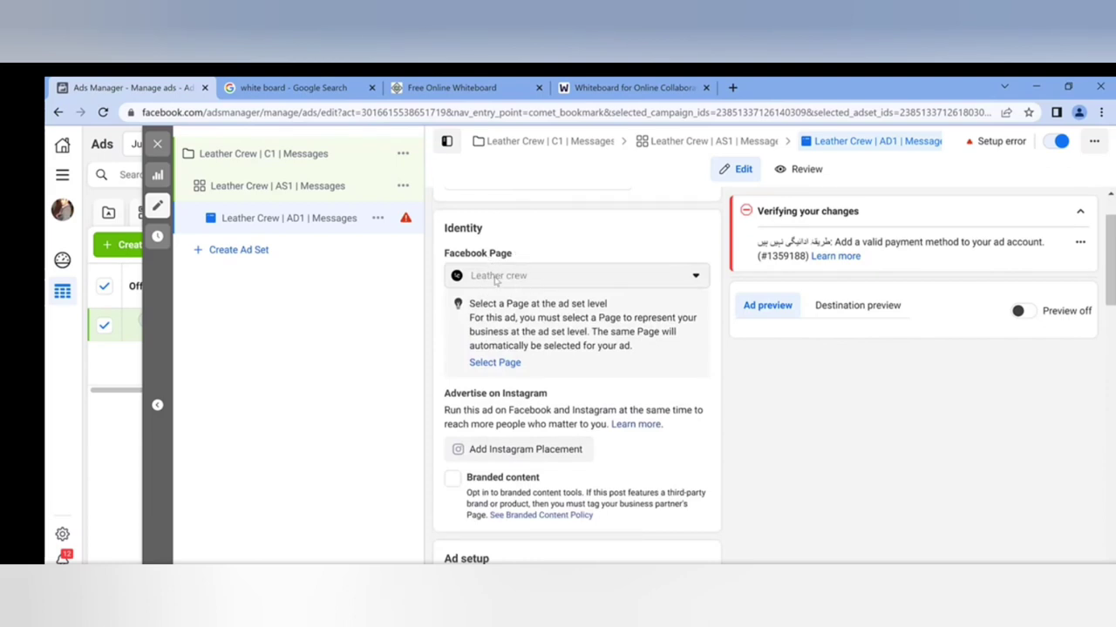
# Review the Ad setup choices, keeping Create Ad selected
pyautogui.scroll(-3, 501, 297)
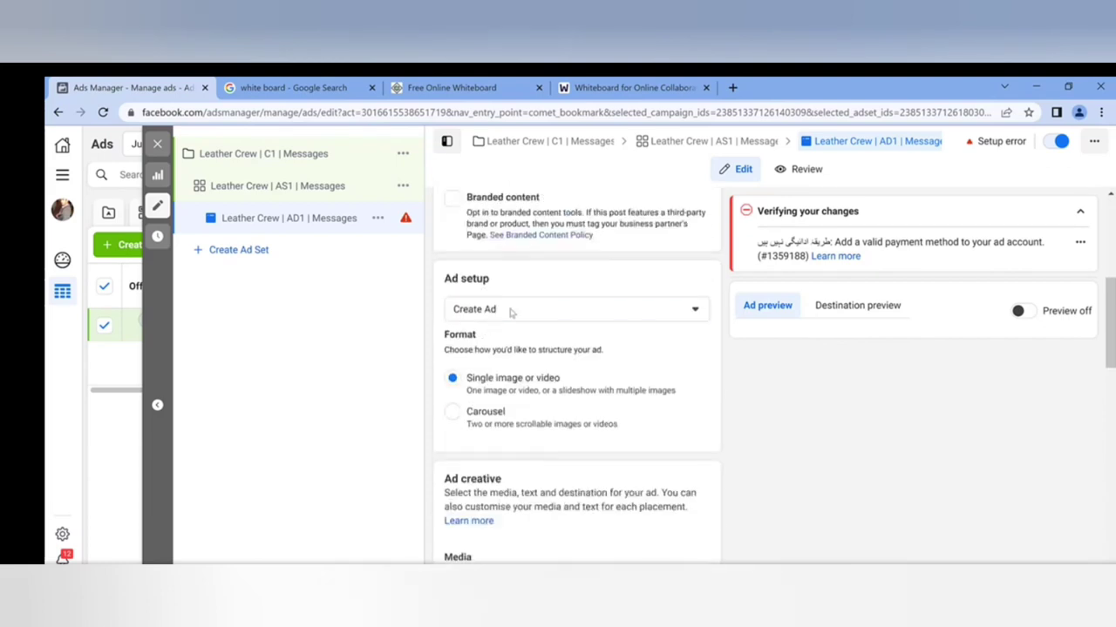
pyautogui.click(512, 312)
pyautogui.click(514, 312)
pyautogui.click(521, 313)
pyautogui.press('Escape')
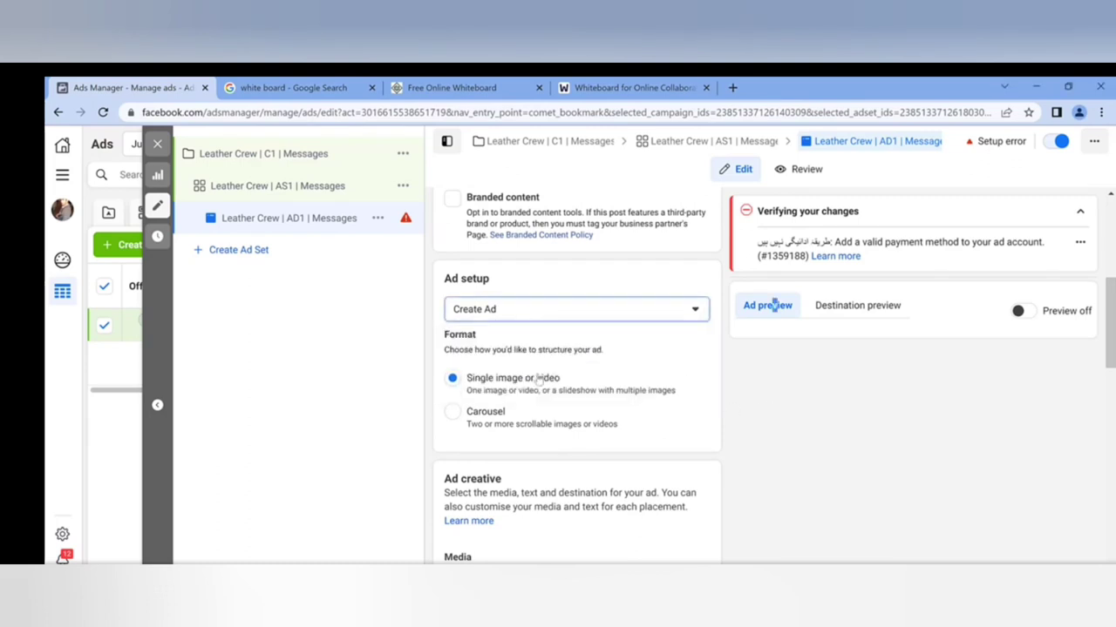
# Add the image 2.png from the Desktop's Leather crew > Main ads folder as the ad's media
pyautogui.scroll(-1, 520, 390)
pyautogui.scroll(-3, 520, 389)
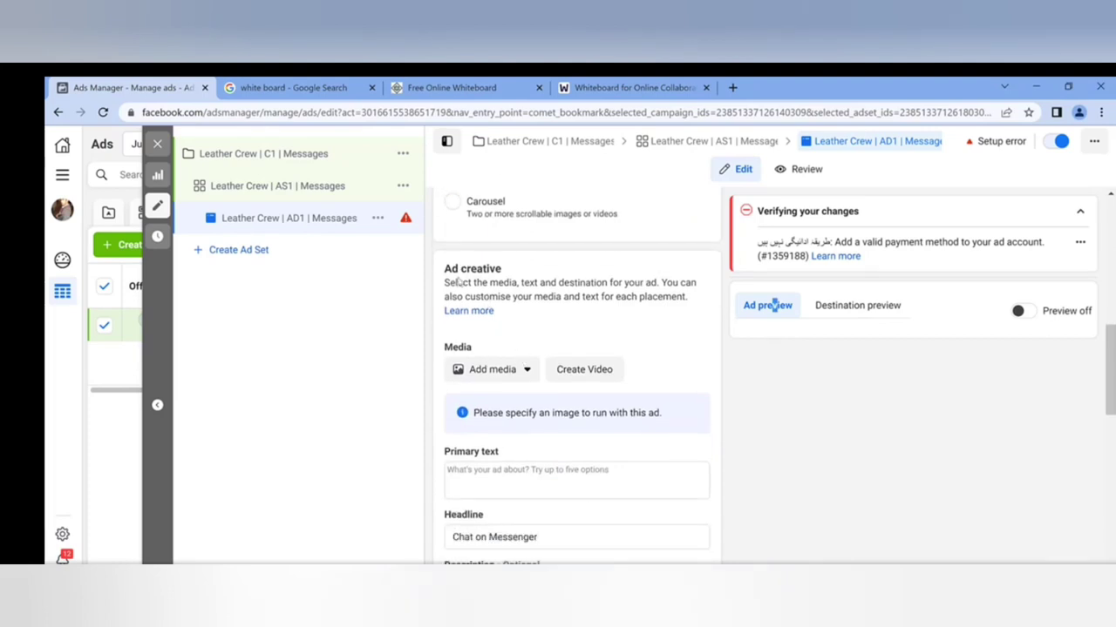
pyautogui.click(502, 375)
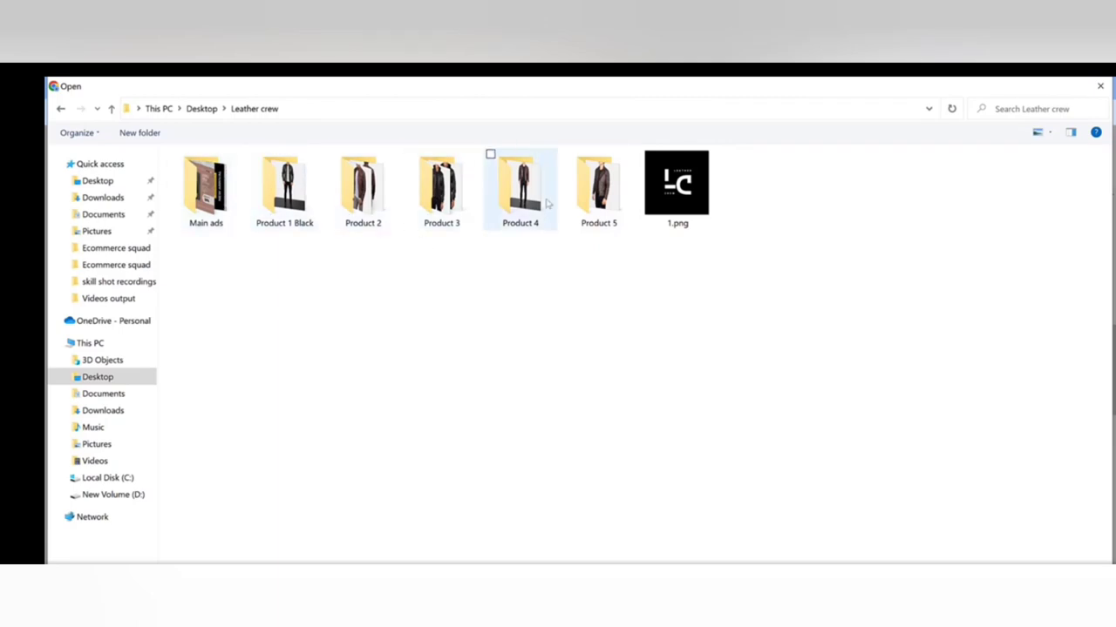
pyautogui.click(1100, 85)
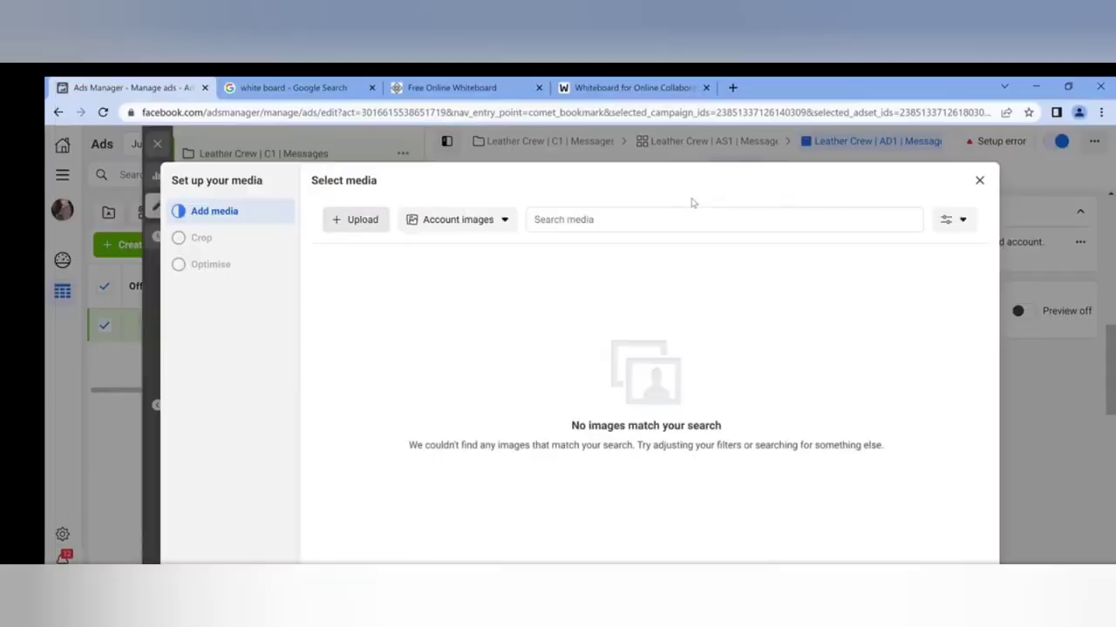
pyautogui.click(361, 220)
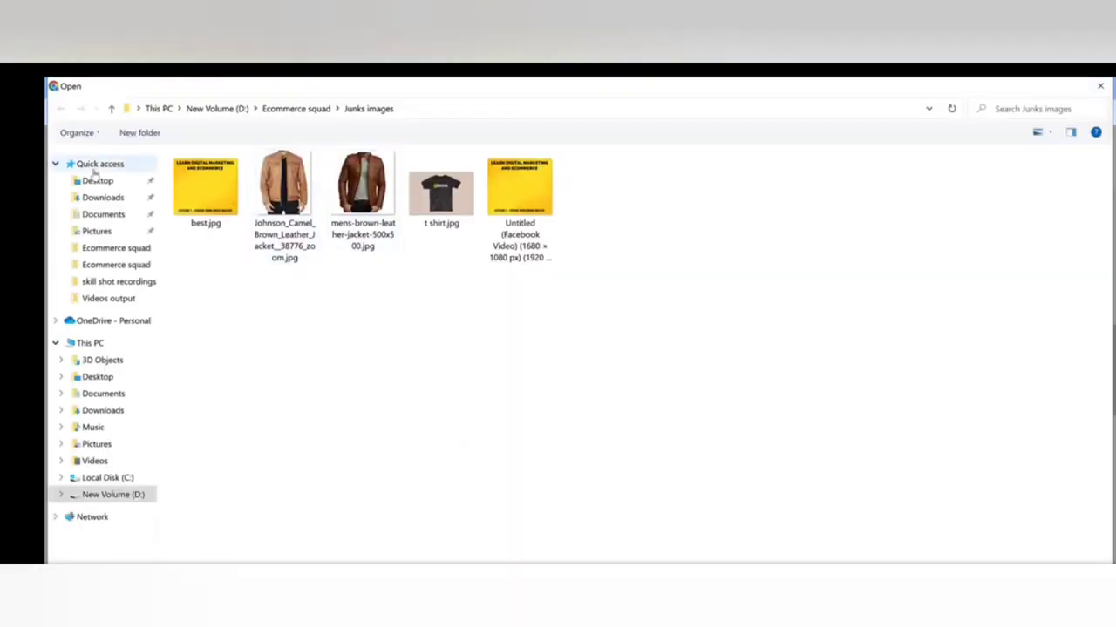
pyautogui.click(108, 184)
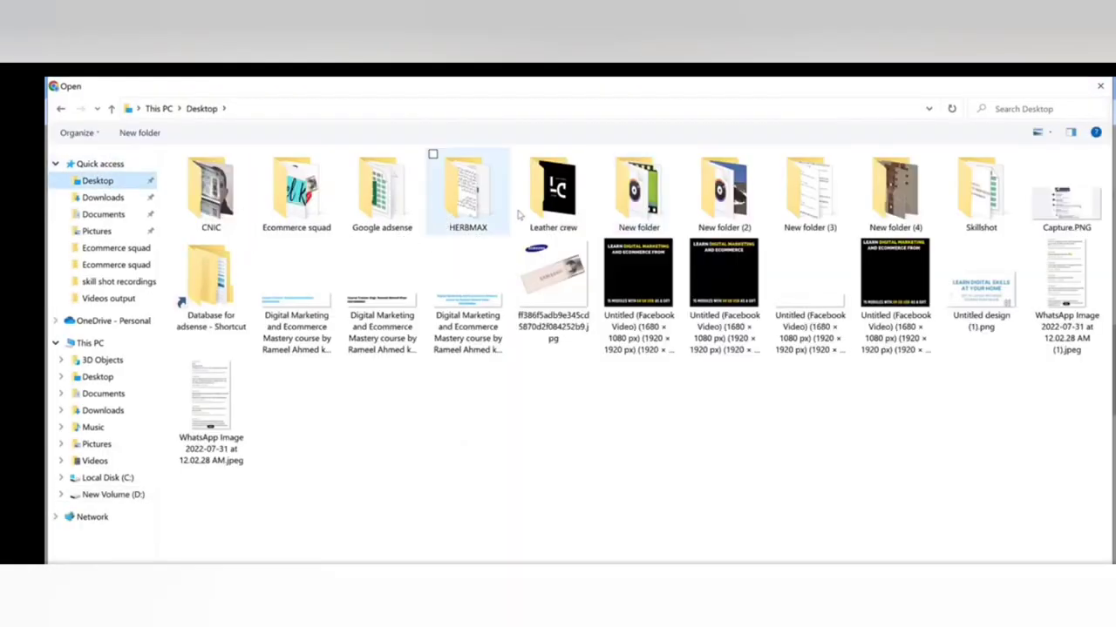
pyautogui.doubleClick(519, 215)
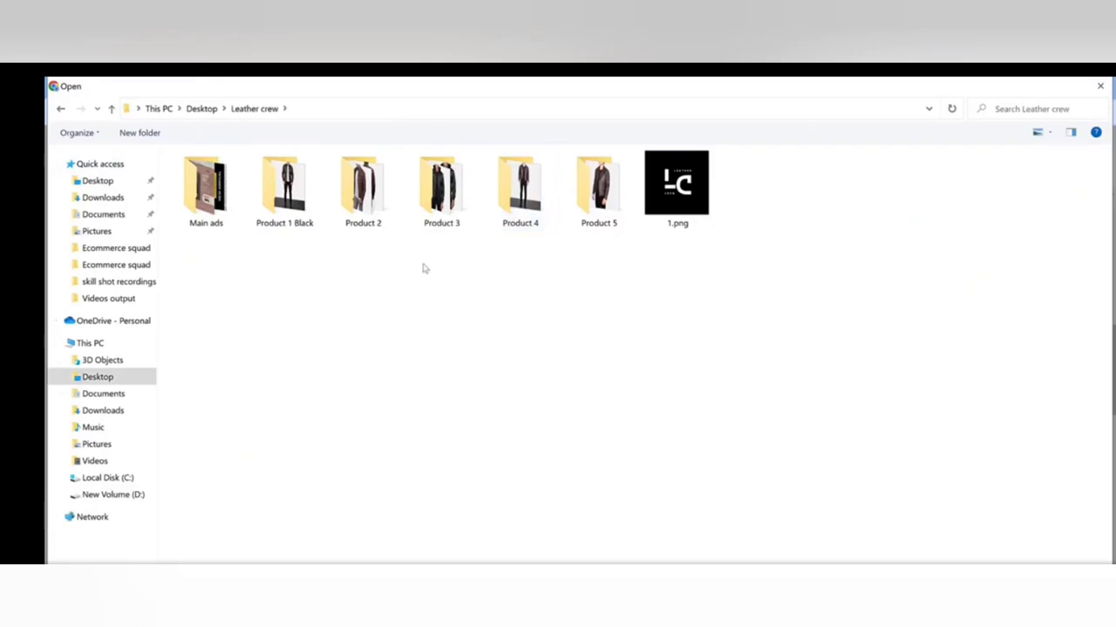
pyautogui.doubleClick(219, 187)
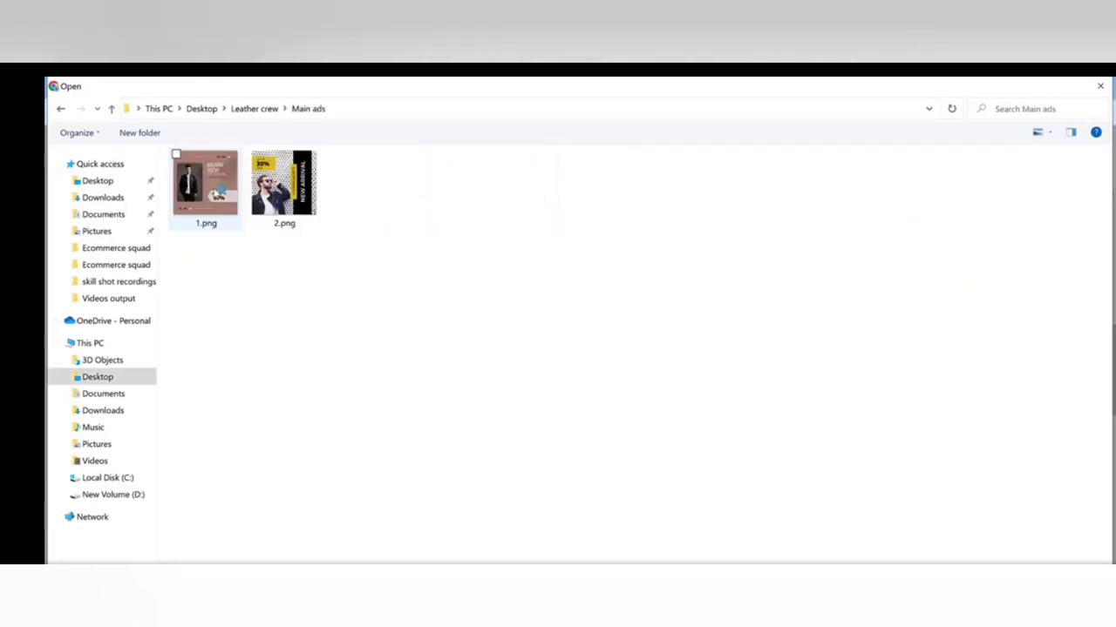
pyautogui.doubleClick(290, 191)
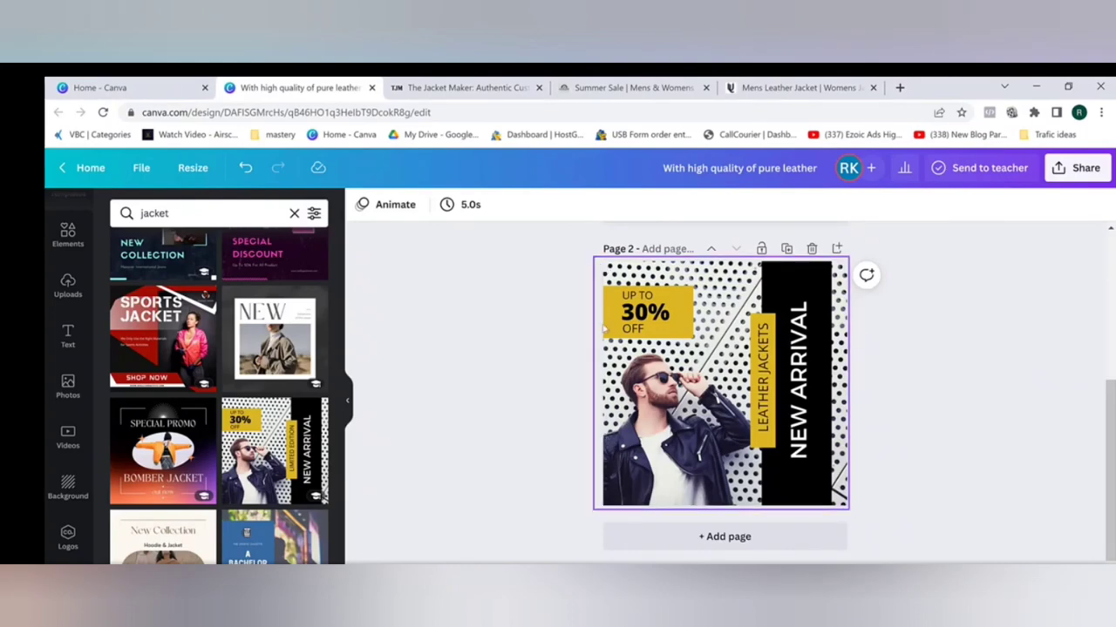
# Switch to Canva and examine the custom width and height in the resize options of the New Arrival leather jackets design
pyautogui.click(192, 168)
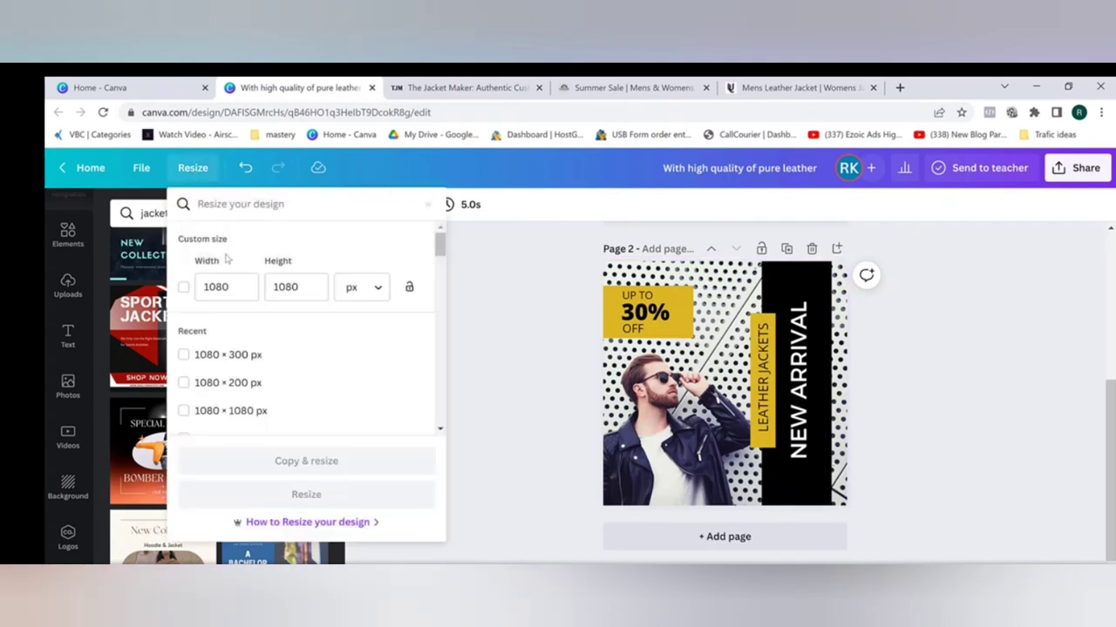
pyautogui.moveTo(239, 286); pyautogui.dragTo(201, 287)
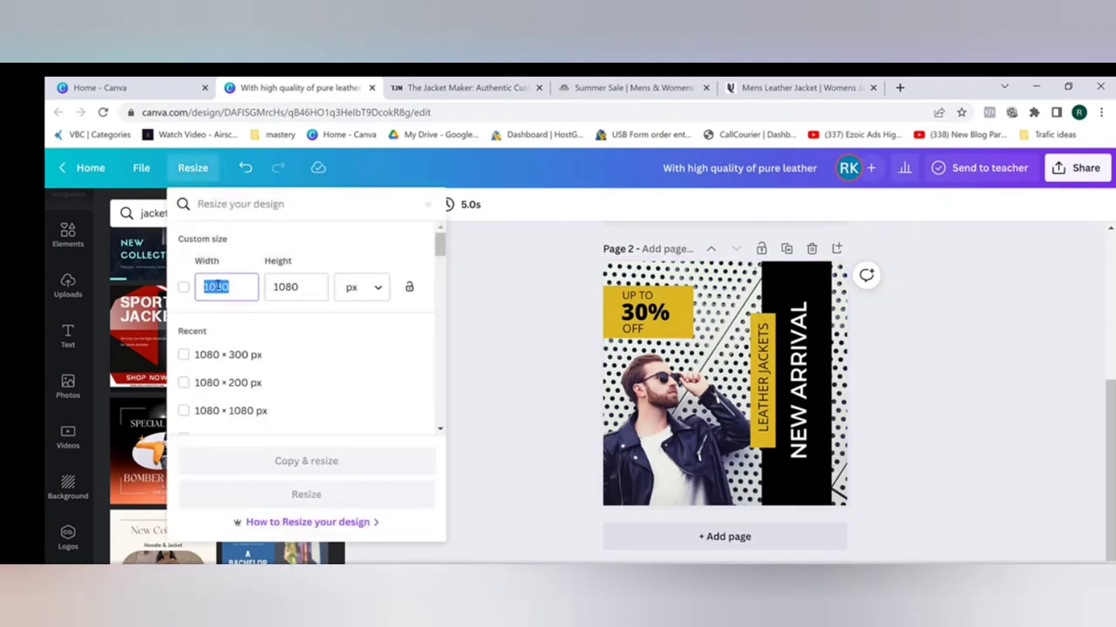
pyautogui.moveTo(301, 288); pyautogui.dragTo(200, 287)
pyautogui.click(208, 294)
pyautogui.doubleClick(272, 294)
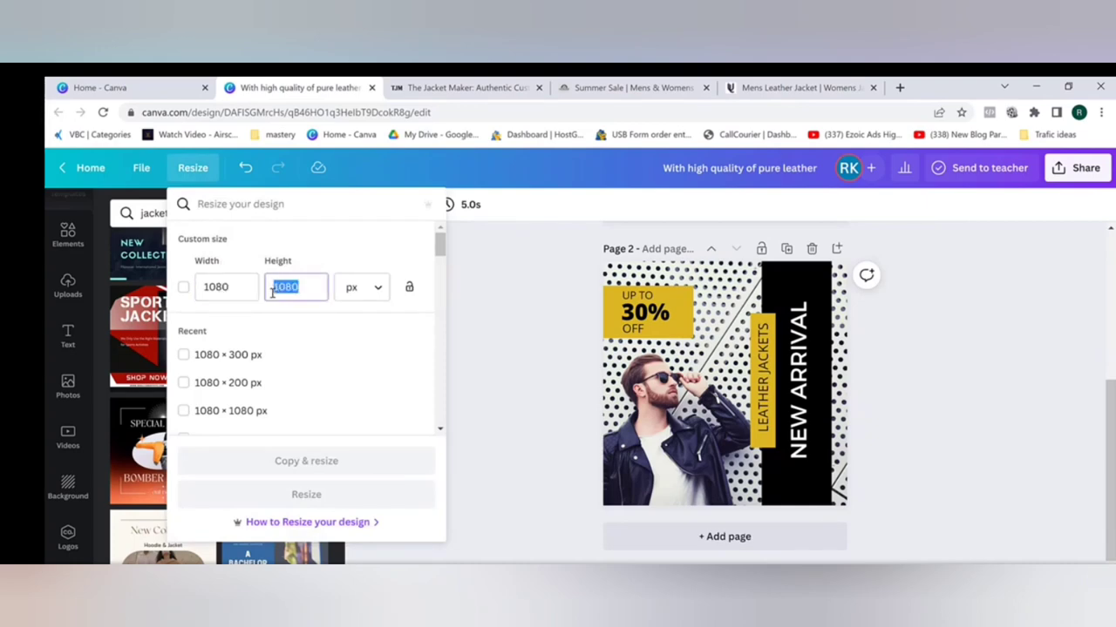
pyautogui.click(249, 290)
pyautogui.moveTo(249, 290); pyautogui.dragTo(201, 287)
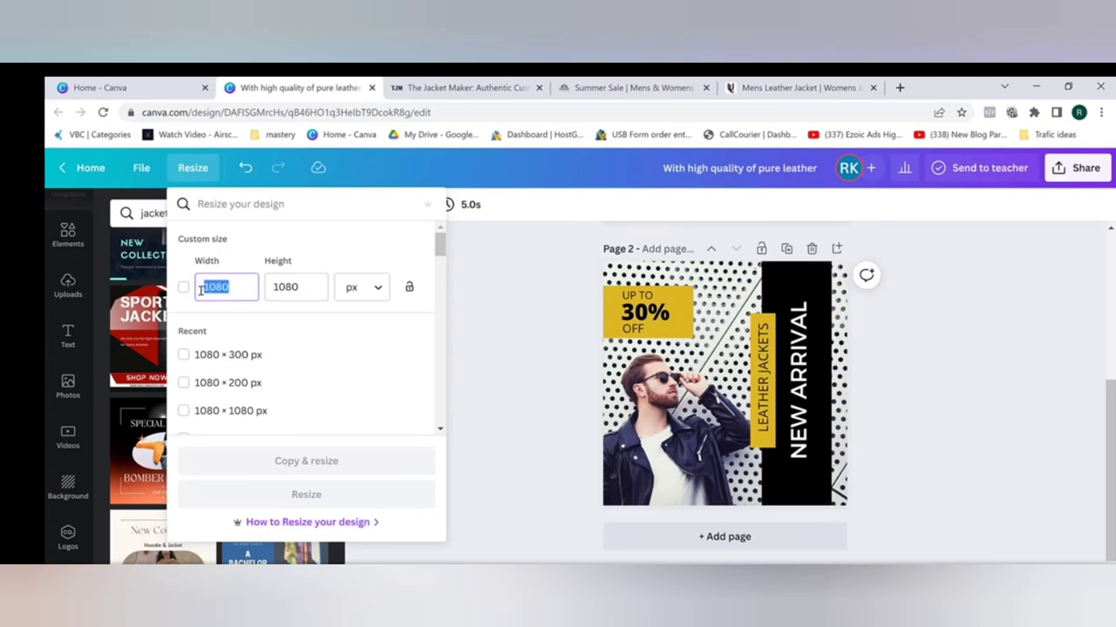
pyautogui.moveTo(305, 288); pyautogui.dragTo(269, 292)
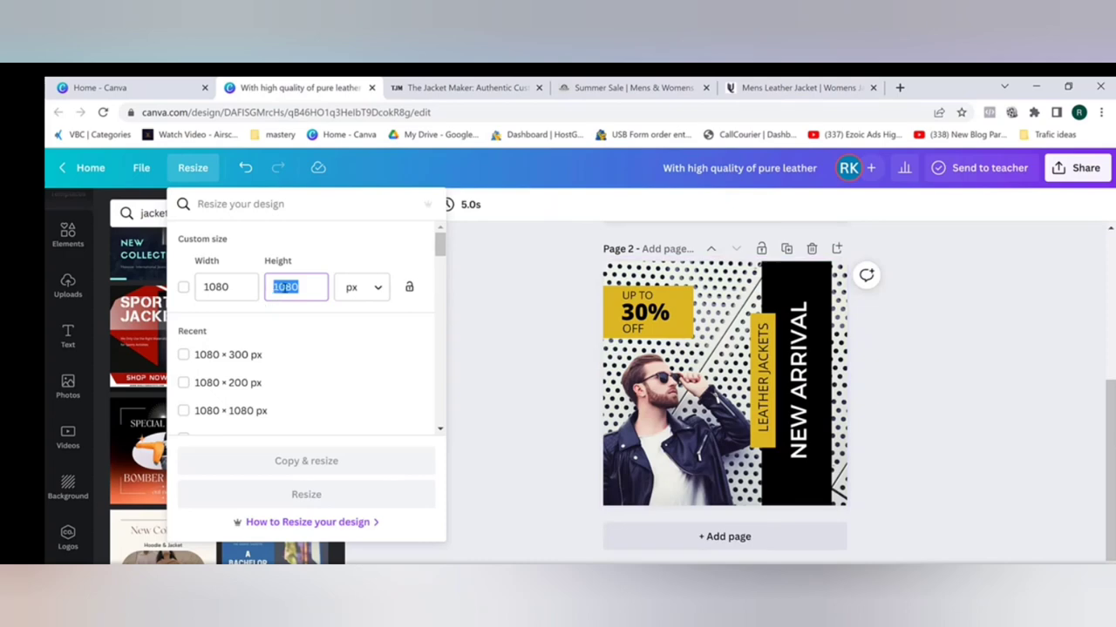
pyautogui.click(291, 286)
pyautogui.click(199, 261)
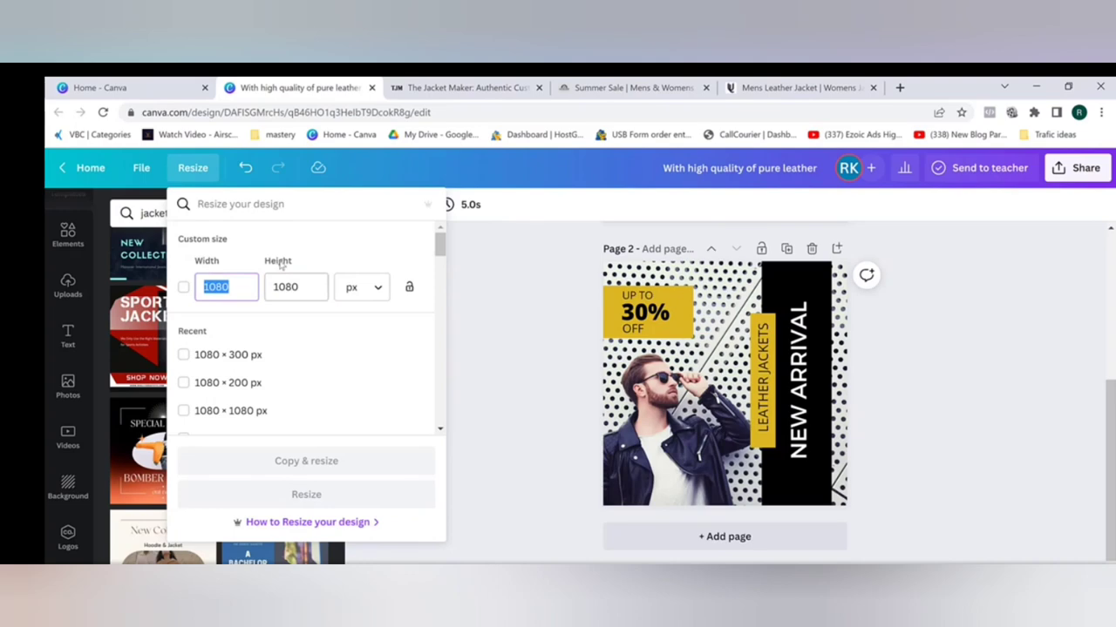
pyautogui.moveTo(197, 286); pyautogui.dragTo(314, 286)
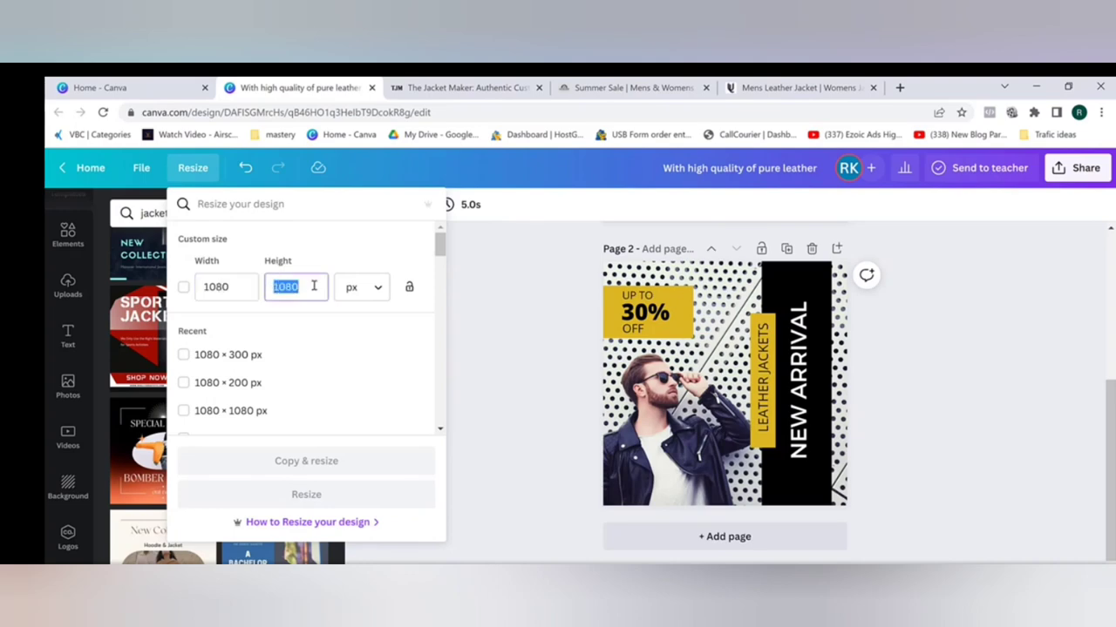
pyautogui.click(506, 305)
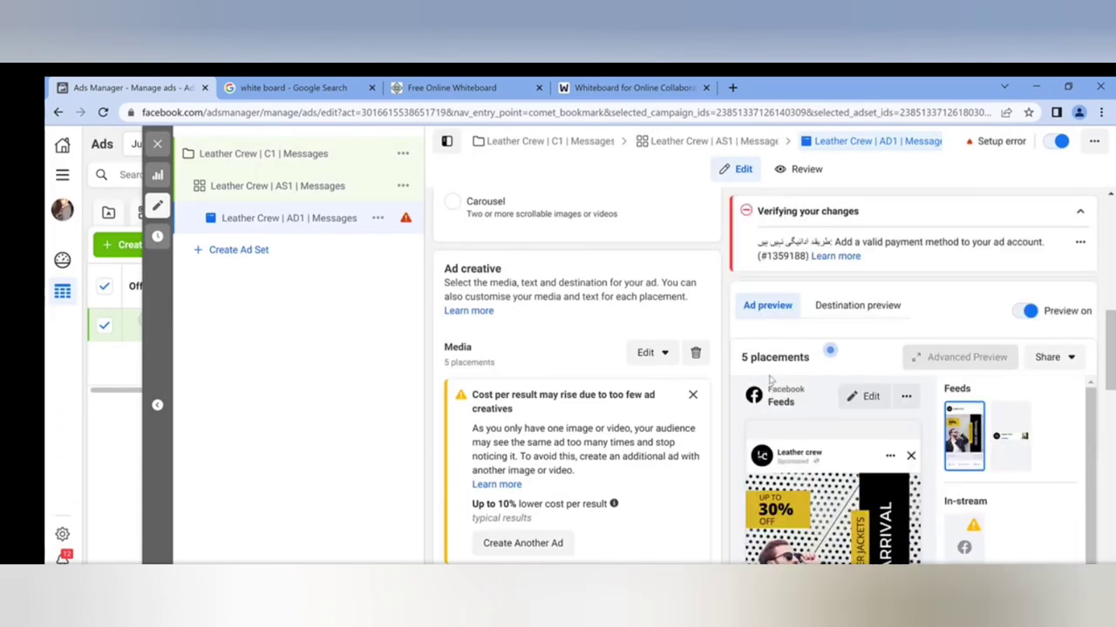
# Return to Ads Manager and review the AD1 ad's media, text fields, call to action, tracking section and Facebook Feeds preview
pyautogui.scroll(-2, 769, 384)
pyautogui.scroll(-1, 1011, 435)
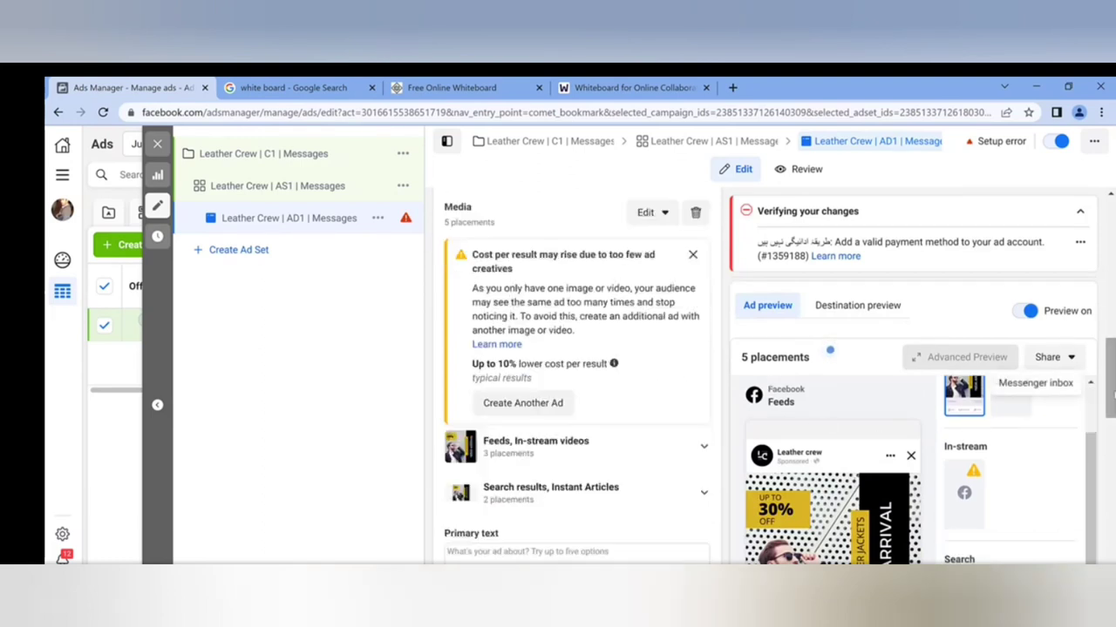
pyautogui.scroll(-2, 1111, 425)
pyautogui.scroll(4, 1111, 424)
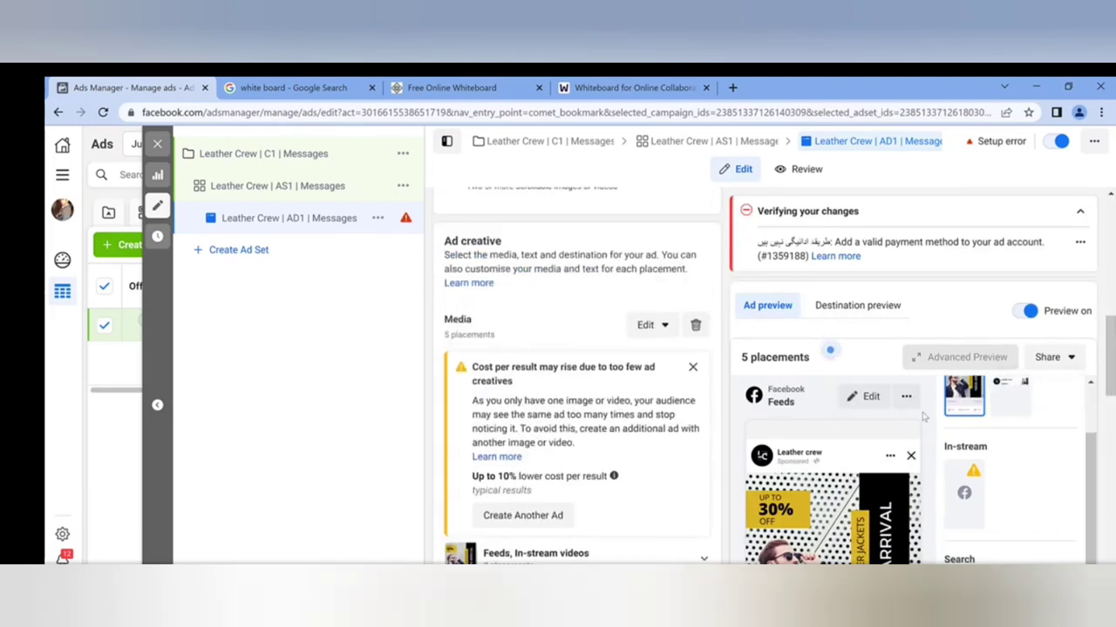
pyautogui.scroll(-3, 929, 449)
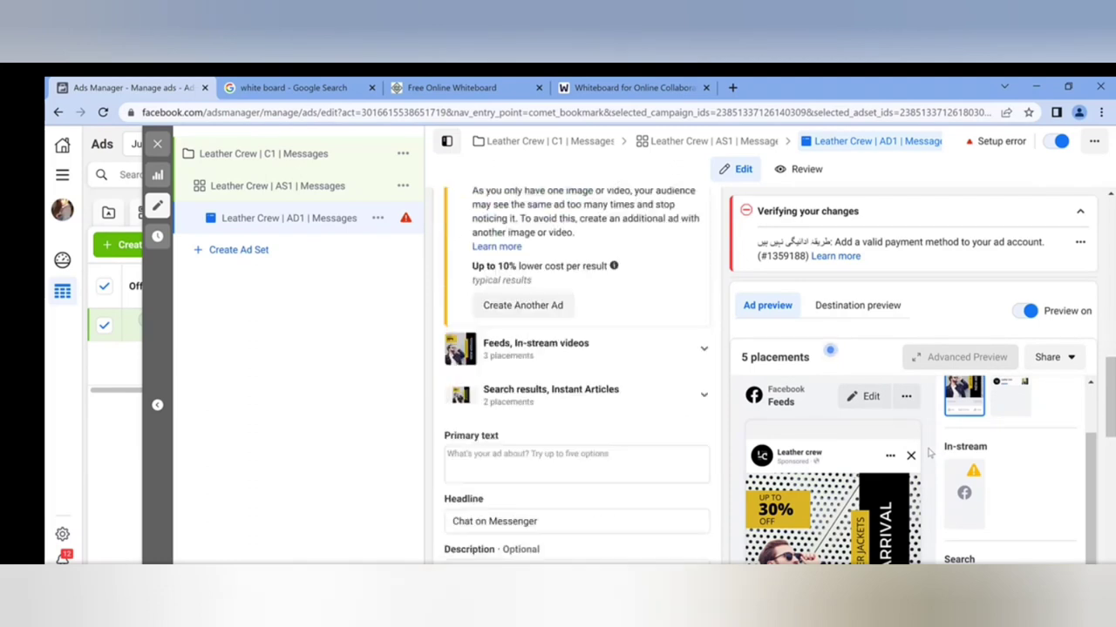
pyautogui.scroll(2, 928, 453)
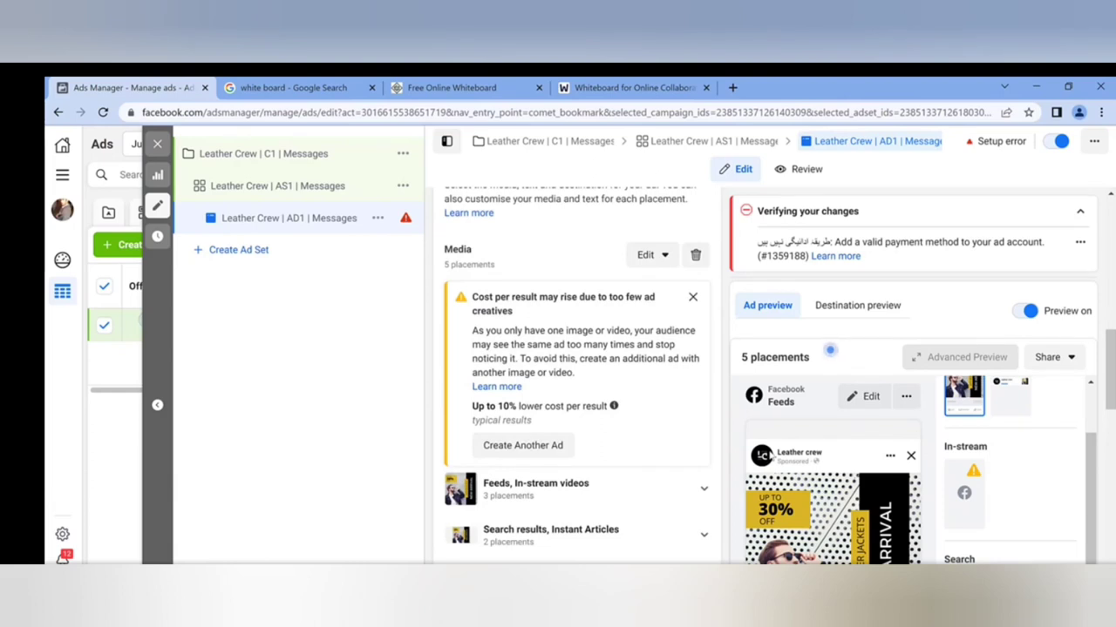
pyautogui.scroll(-1, 783, 484)
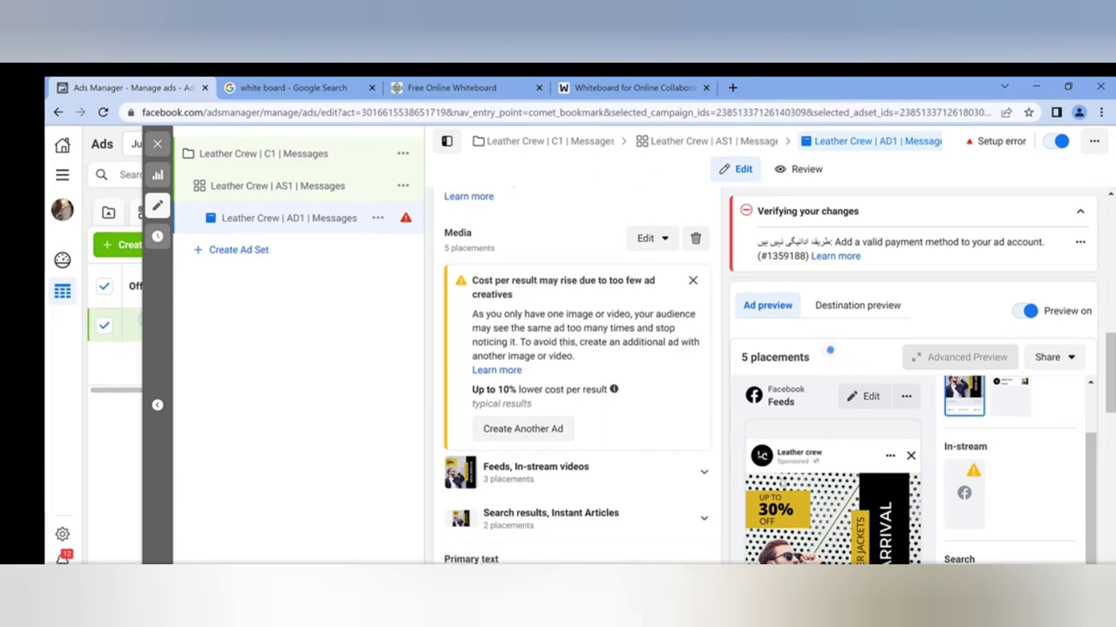
pyautogui.scroll(-1, 1110, 425)
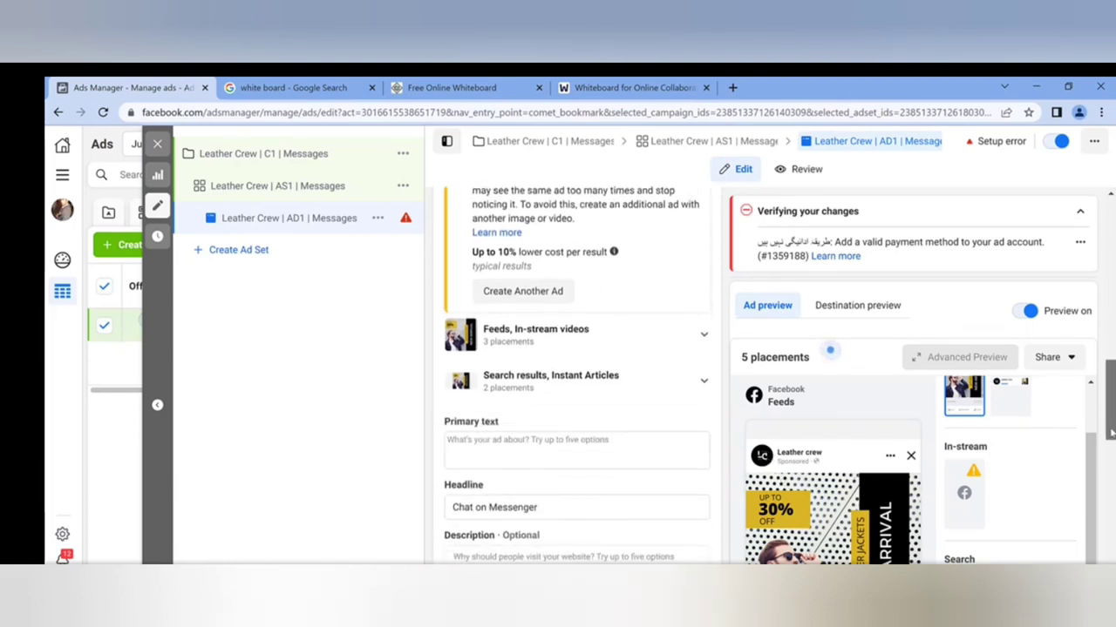
pyautogui.scroll(1, 1111, 425)
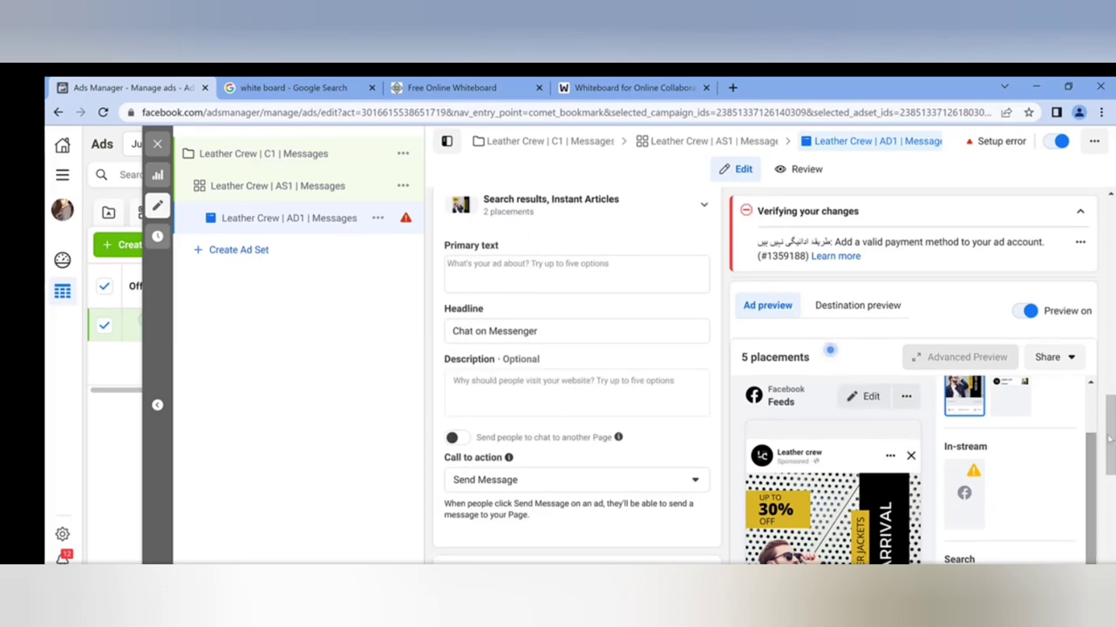
pyautogui.moveTo(1110, 436); pyautogui.dragTo(1109, 553)
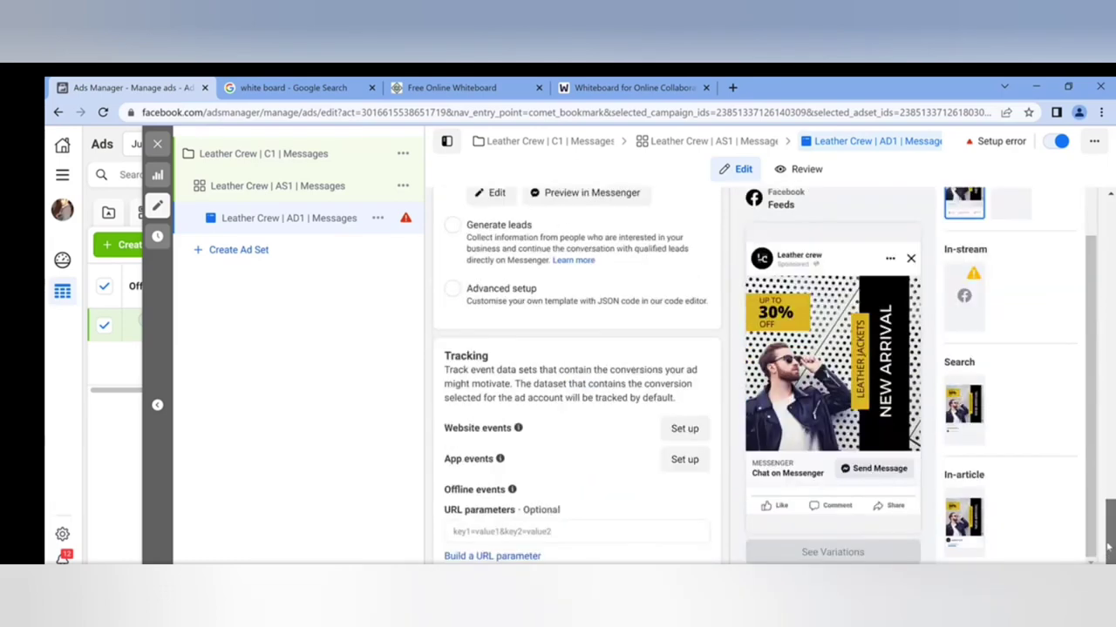